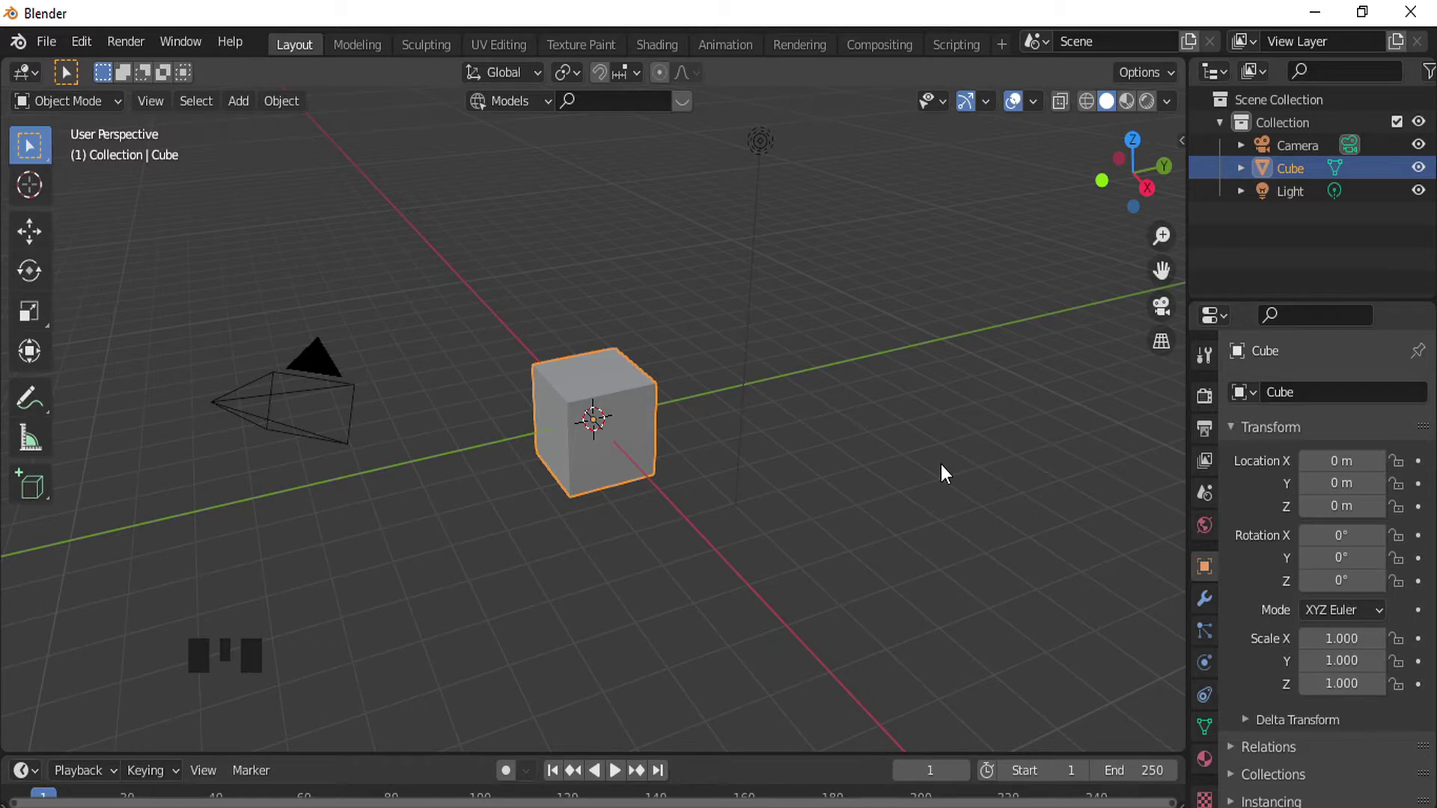
# - Flatten the default cube's mesh along the Z axis into a thin slab in Edit Mode
pyautogui.press('a')
pyautogui.scroll(1, 778, 453)
pyautogui.click(795, 469)
pyautogui.scroll(3, 637, 437)
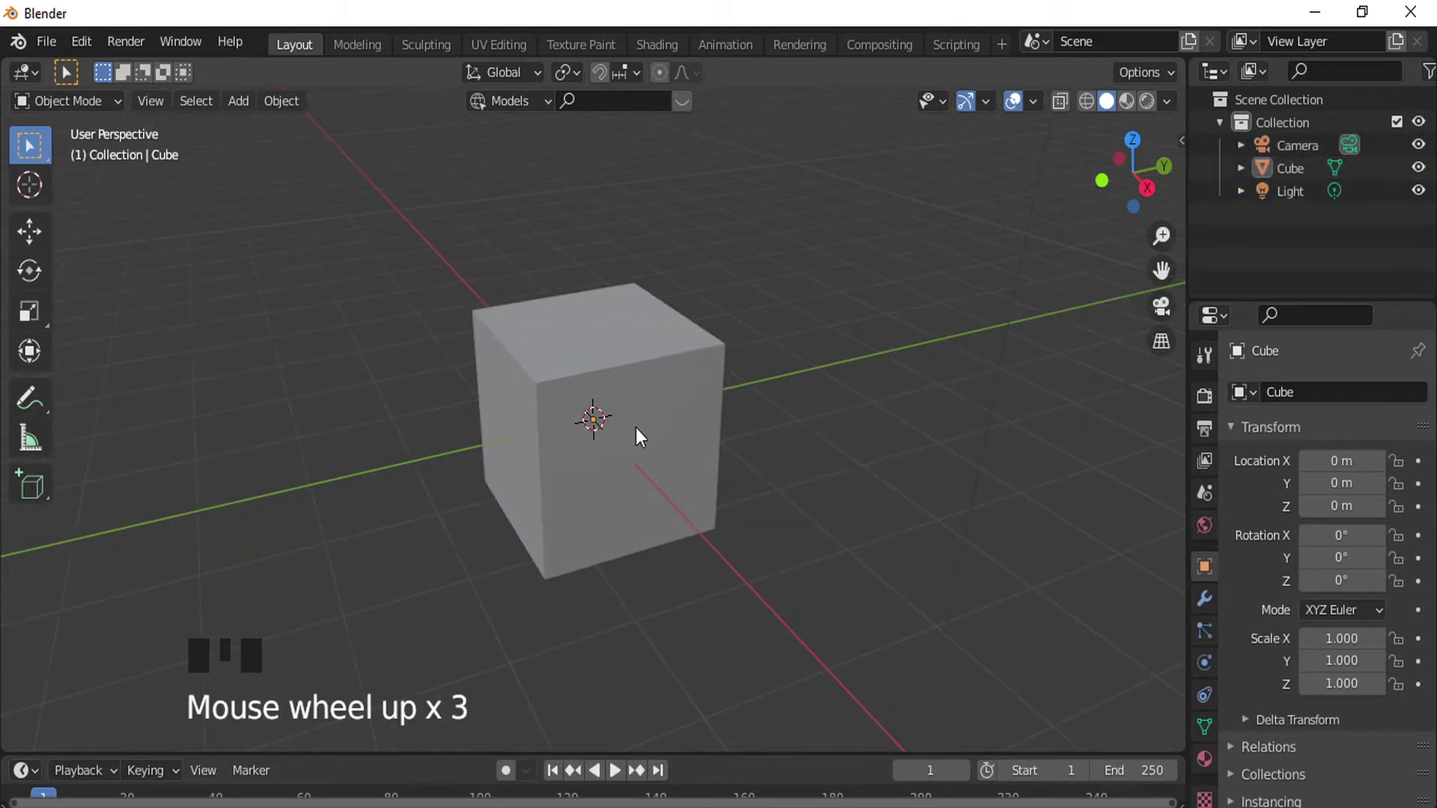
pyautogui.scroll(2, 721, 531)
pyautogui.keyDown('shift'); pyautogui.moveTo(721, 531); pyautogui.dragTo(849, 413, button='middle'); pyautogui.keyUp('shift')
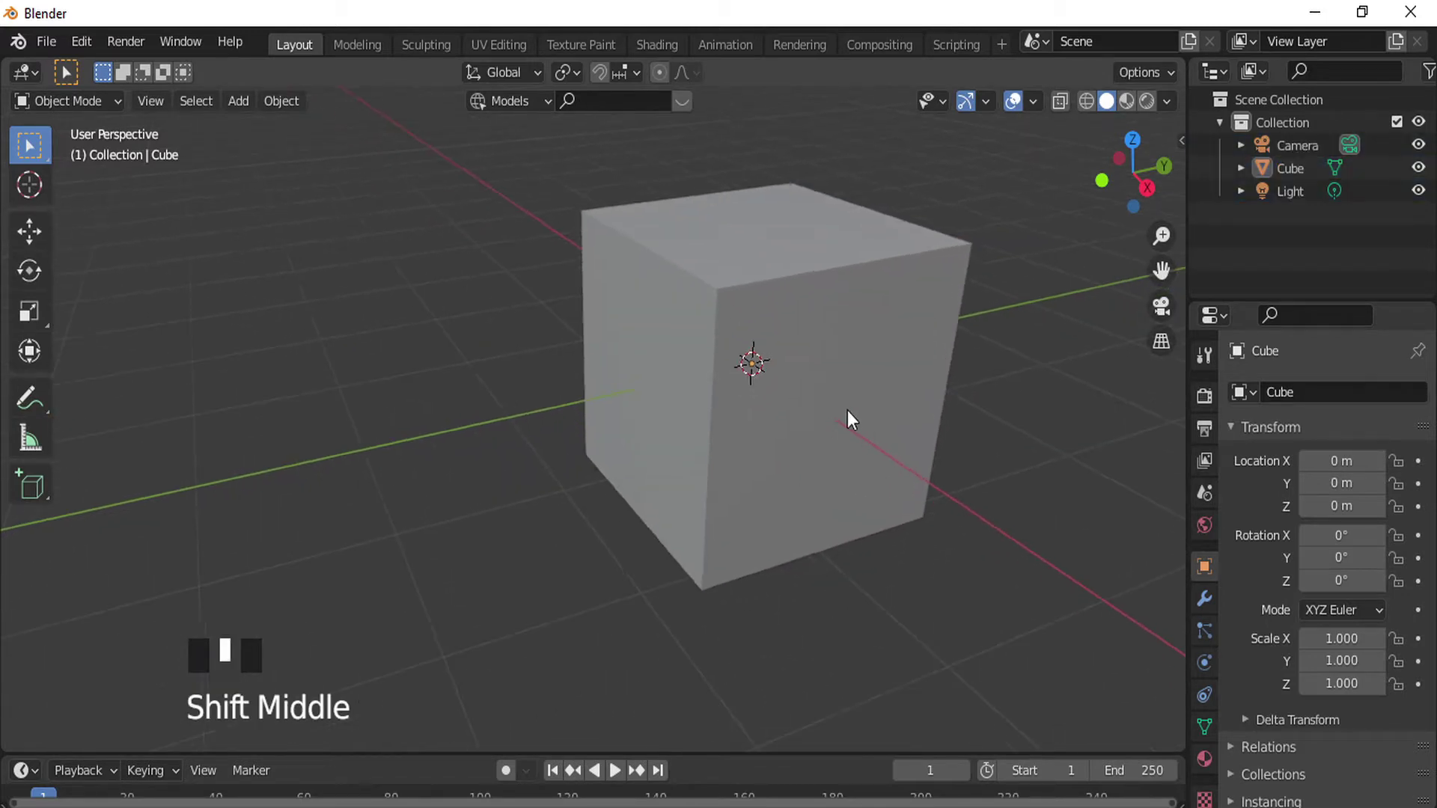
pyautogui.click(747, 470)
pyautogui.press('Tab')
pyautogui.press('s')
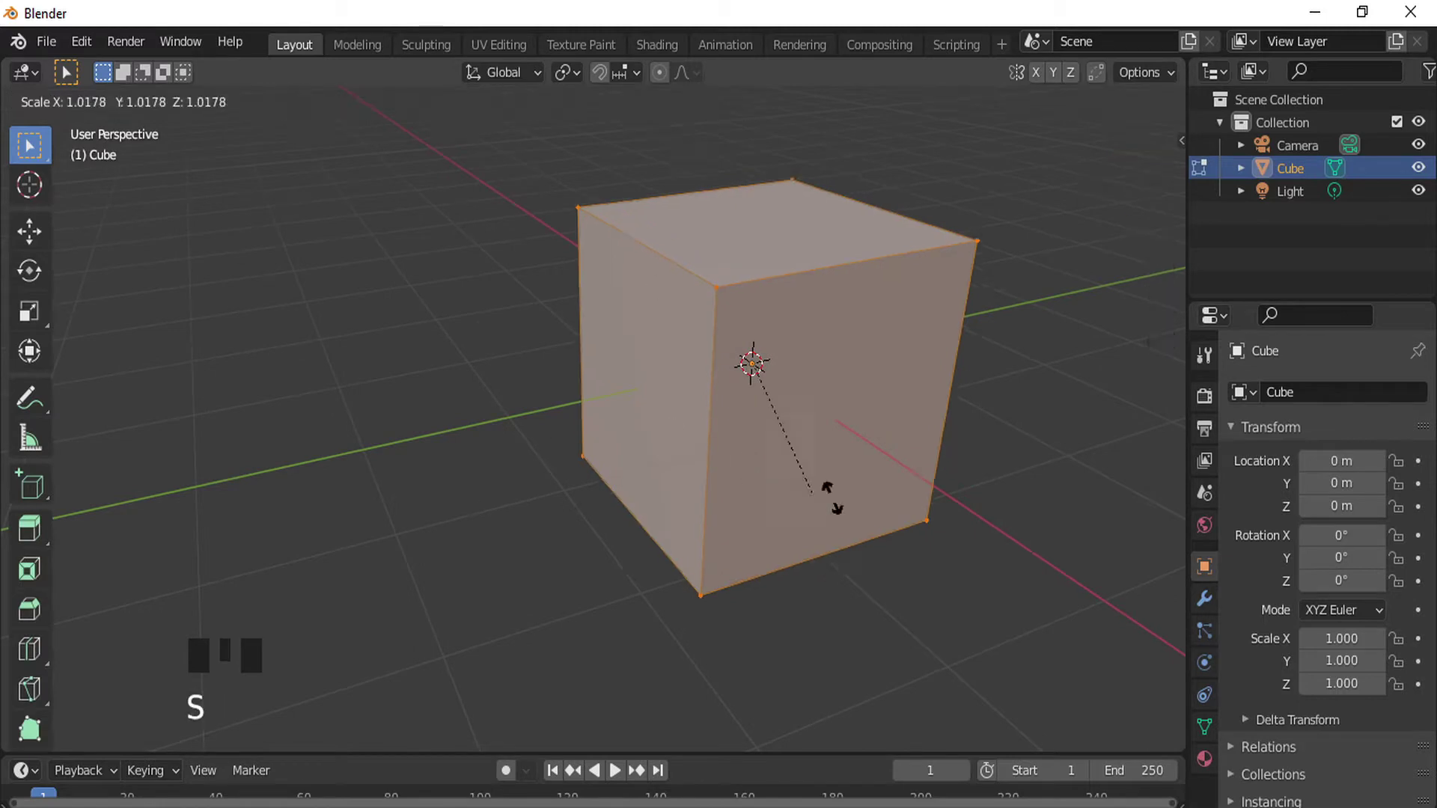
pyautogui.press('z')
pyautogui.click(771, 362)
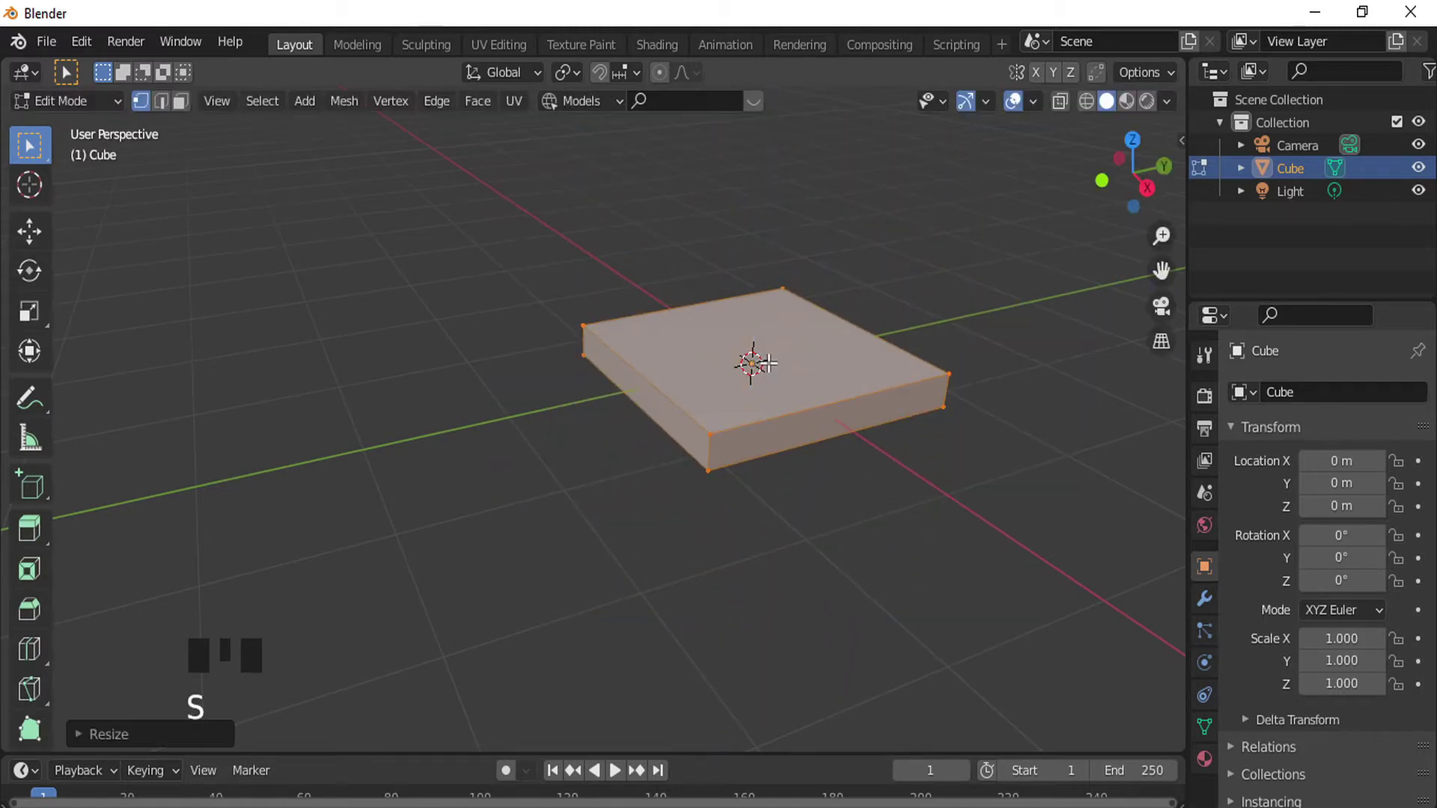
# - Stretch the slab along the Y axis into a rectangle with book proportions
pyautogui.press('s')
pyautogui.press('y')
pyautogui.click(783, 362)
# - Bevel the upper and lower edges of one long side with several segments to form the rounded book spine
pyautogui.moveTo(782, 362); pyautogui.dragTo(697, 441, button='middle')
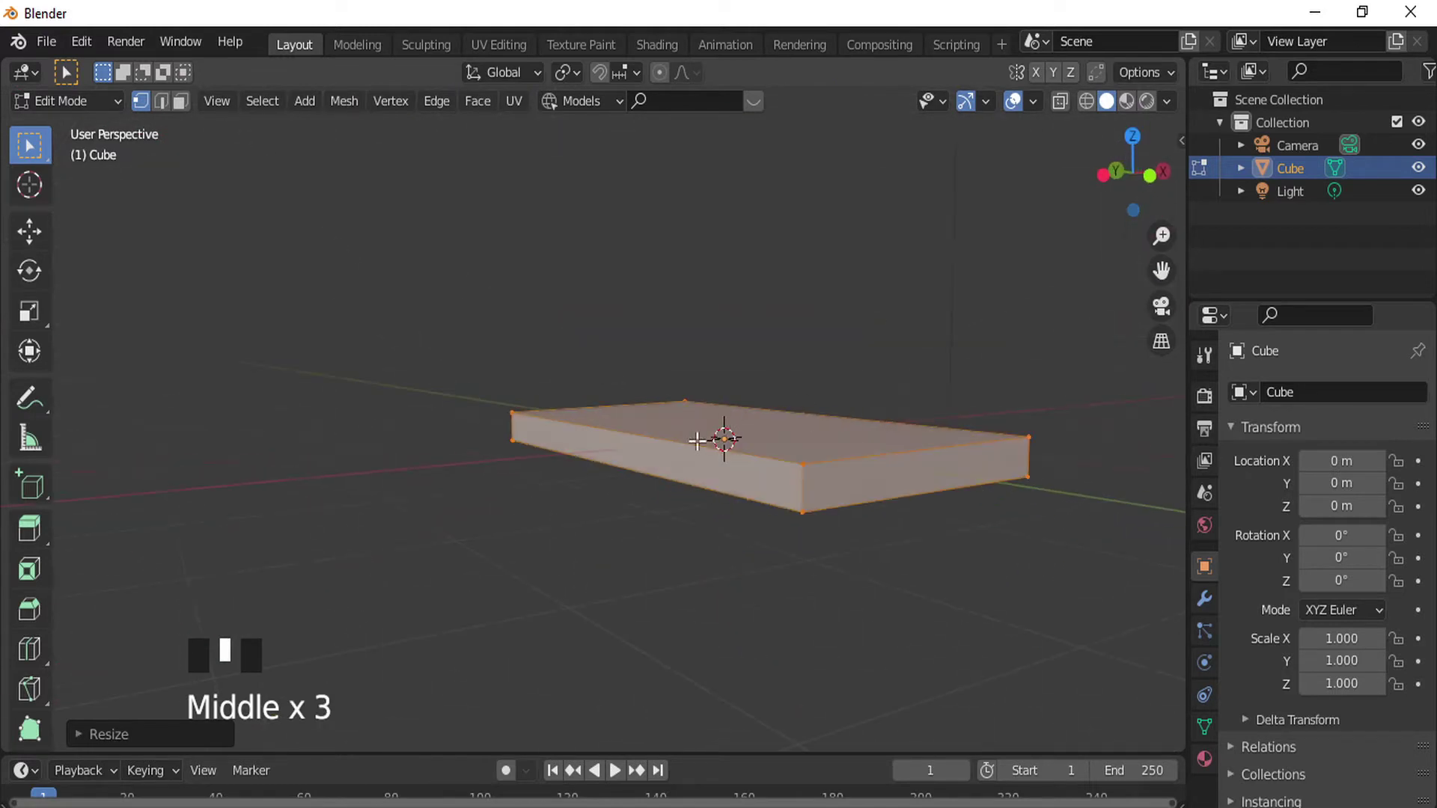
pyautogui.click(852, 401)
pyautogui.moveTo(911, 442); pyautogui.dragTo(748, 401, button='middle')
pyautogui.scroll(2, 606, 501)
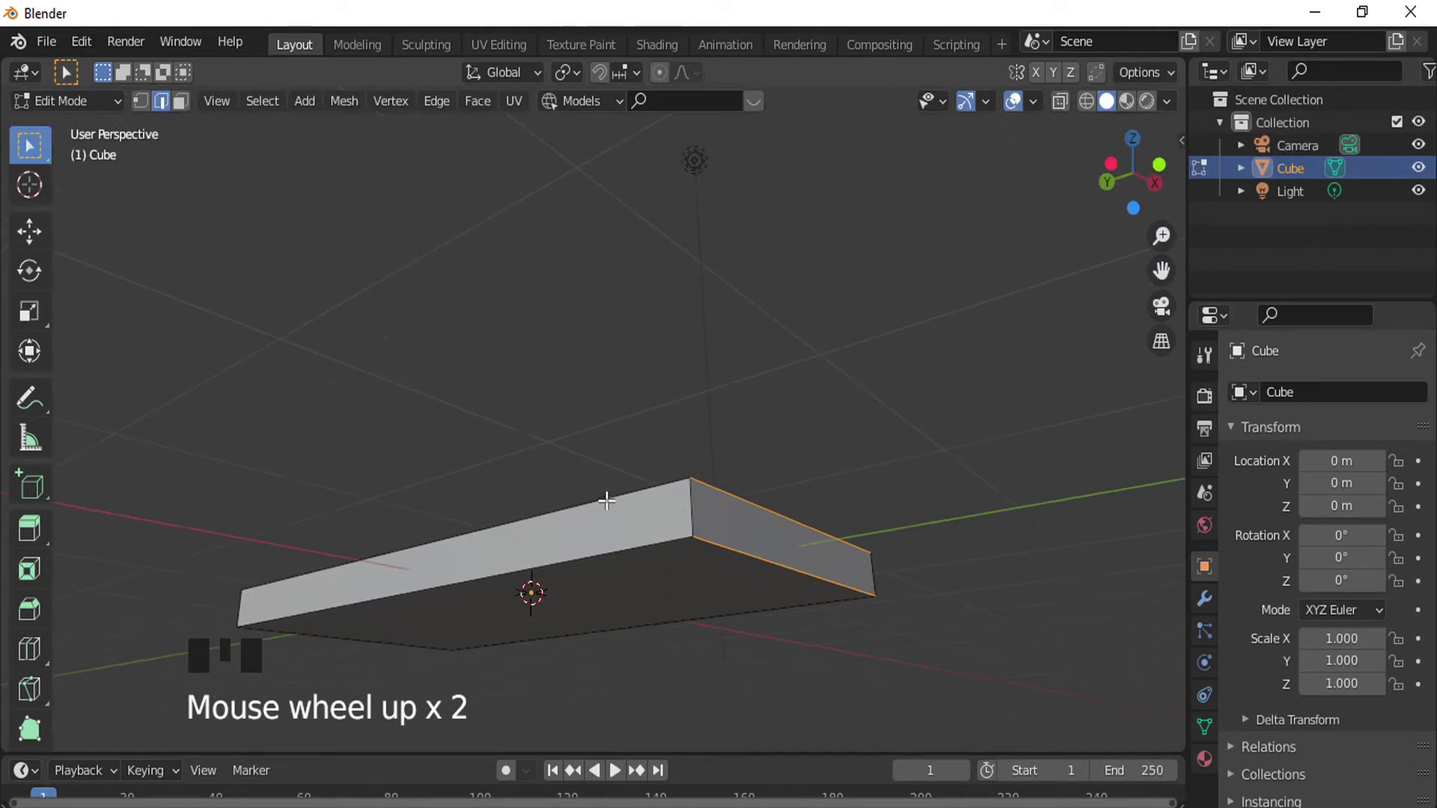
pyautogui.moveTo(598, 550); pyautogui.dragTo(639, 571, button='middle')
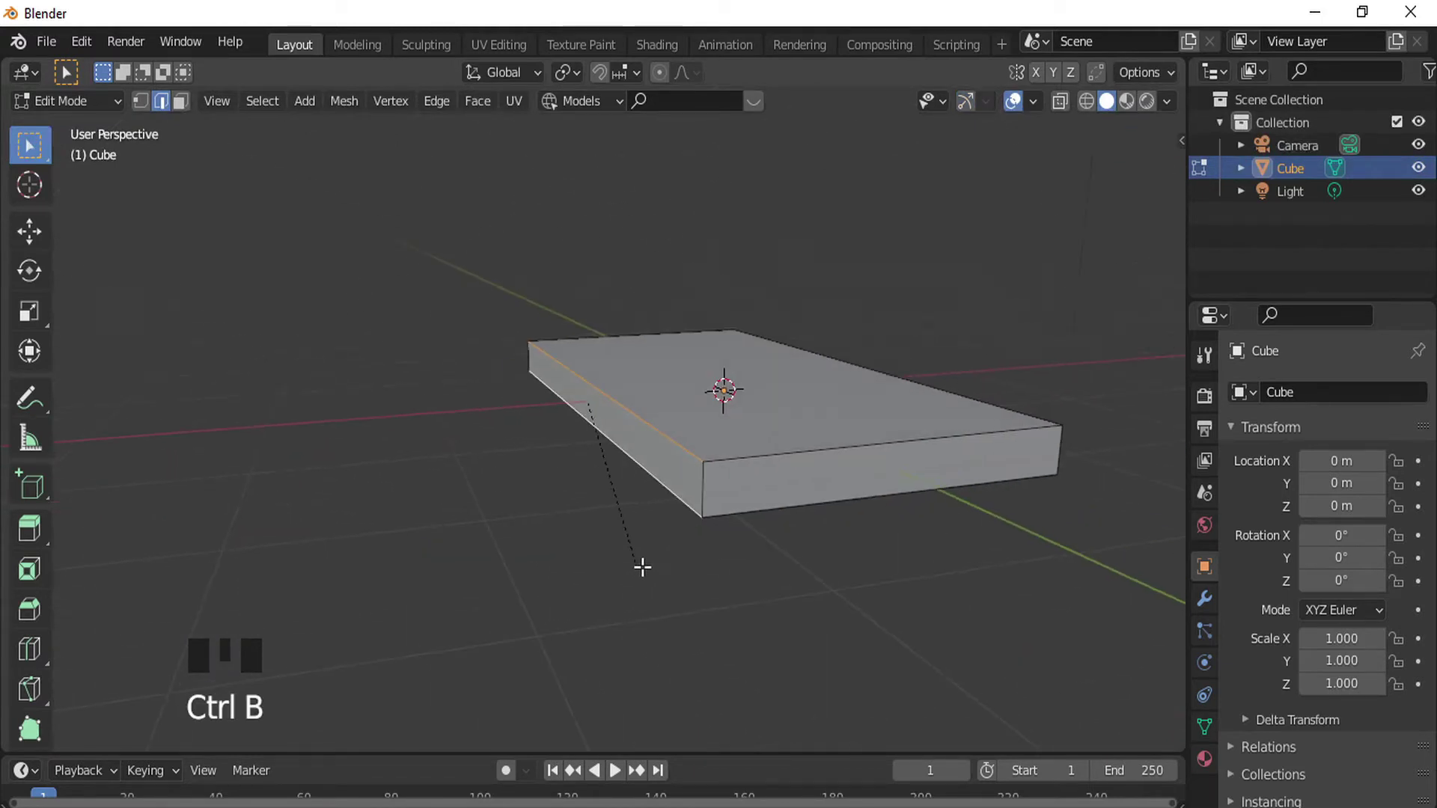
pyautogui.click(703, 627)
pyautogui.rightClick(672, 469)
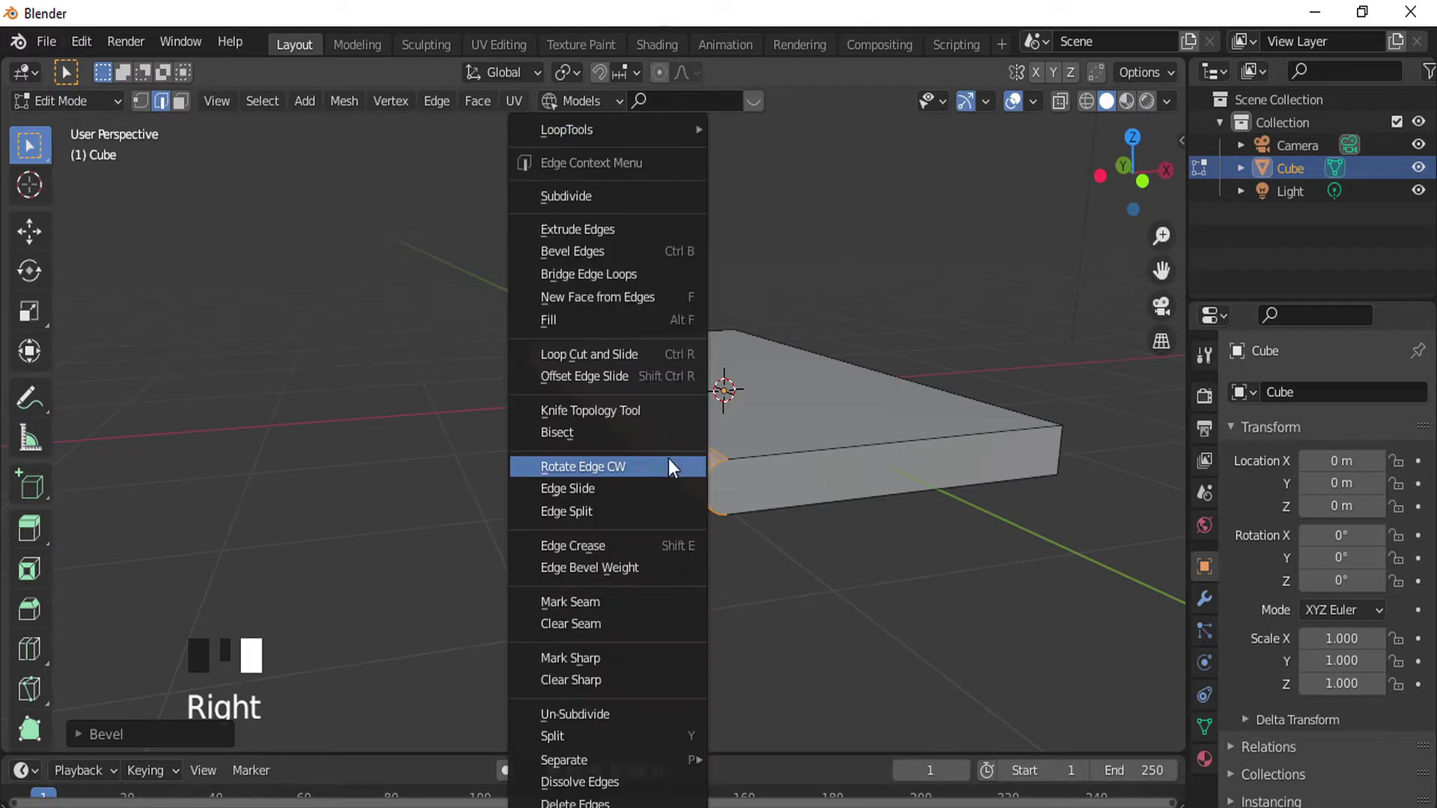
pyautogui.press('m')
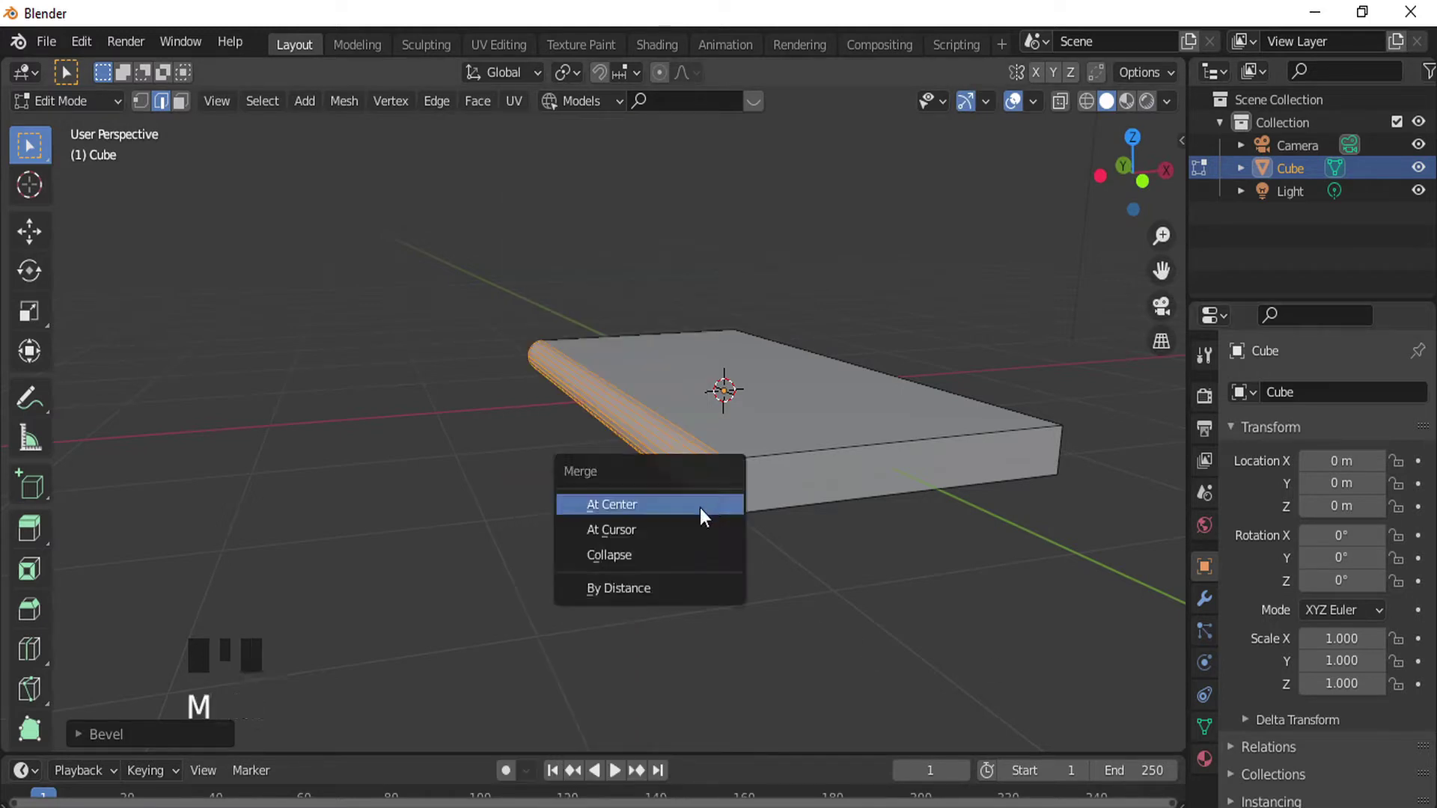
pyautogui.click(671, 549)
pyautogui.hotkey('ctrl', 'z')
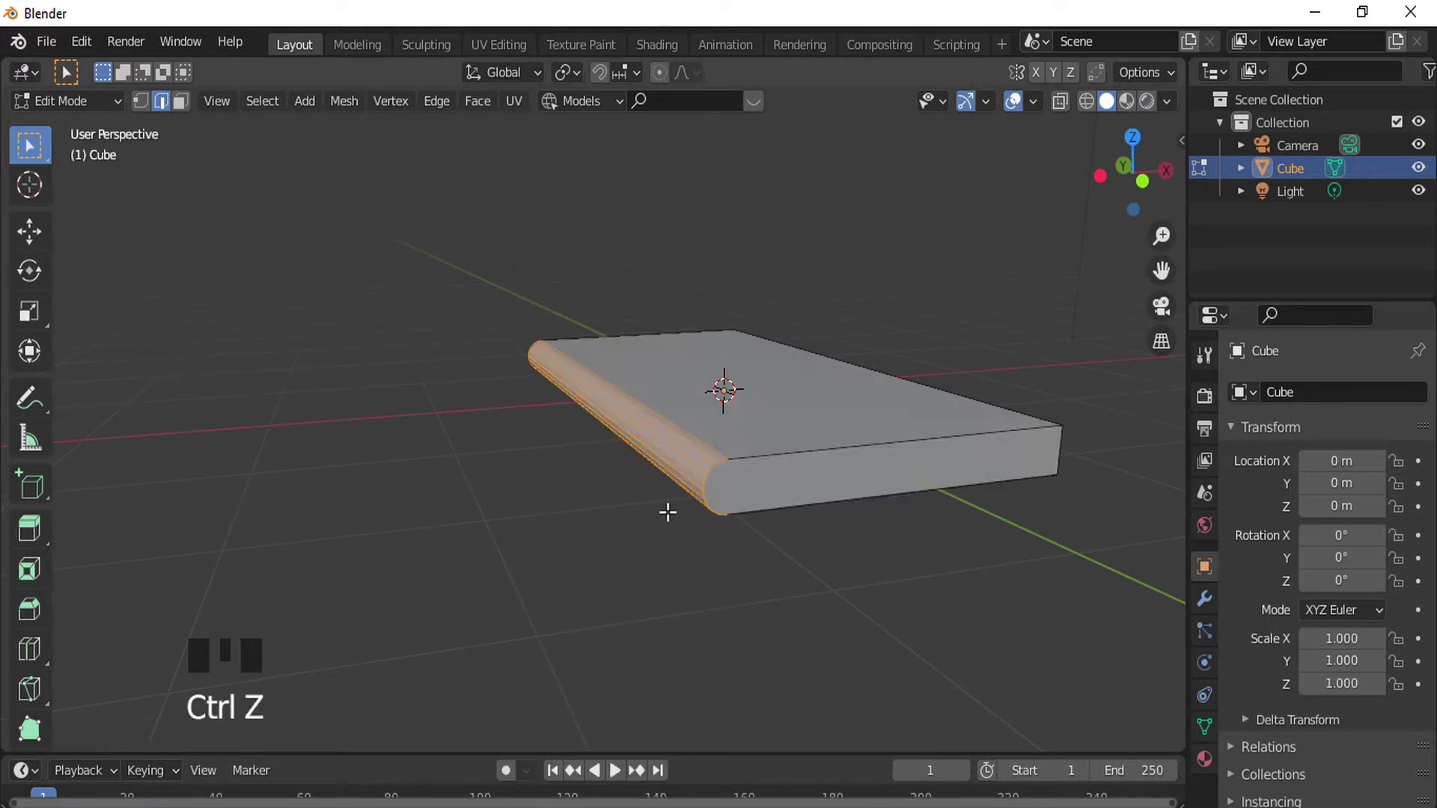
# - Merge the beveled spine's vertices by distance
pyautogui.press('m')
pyautogui.click(594, 547)
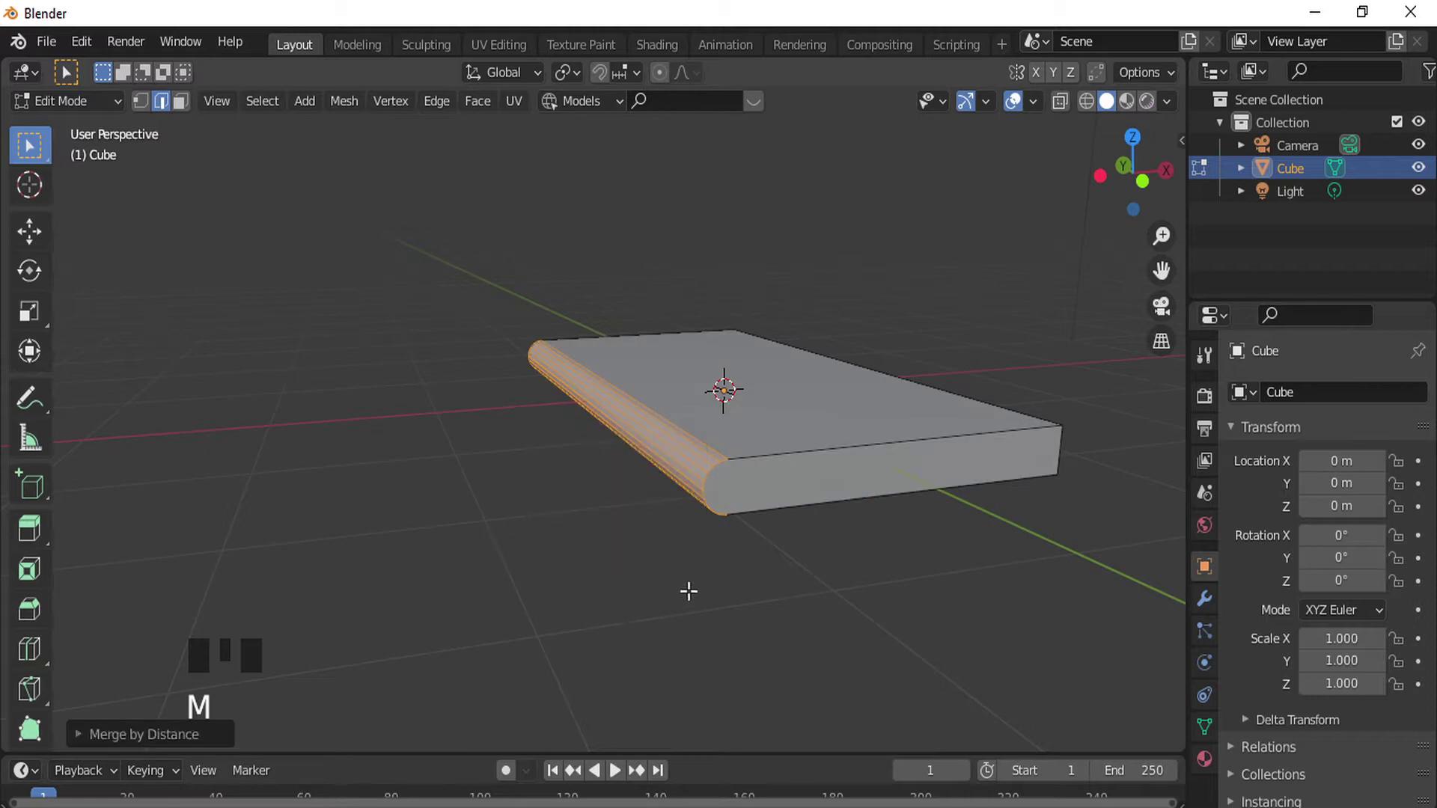
# - Select the three side faces other than the rounded spine and inset them together by about 0.03
pyautogui.moveTo(688, 591); pyautogui.dragTo(676, 447, button='middle')
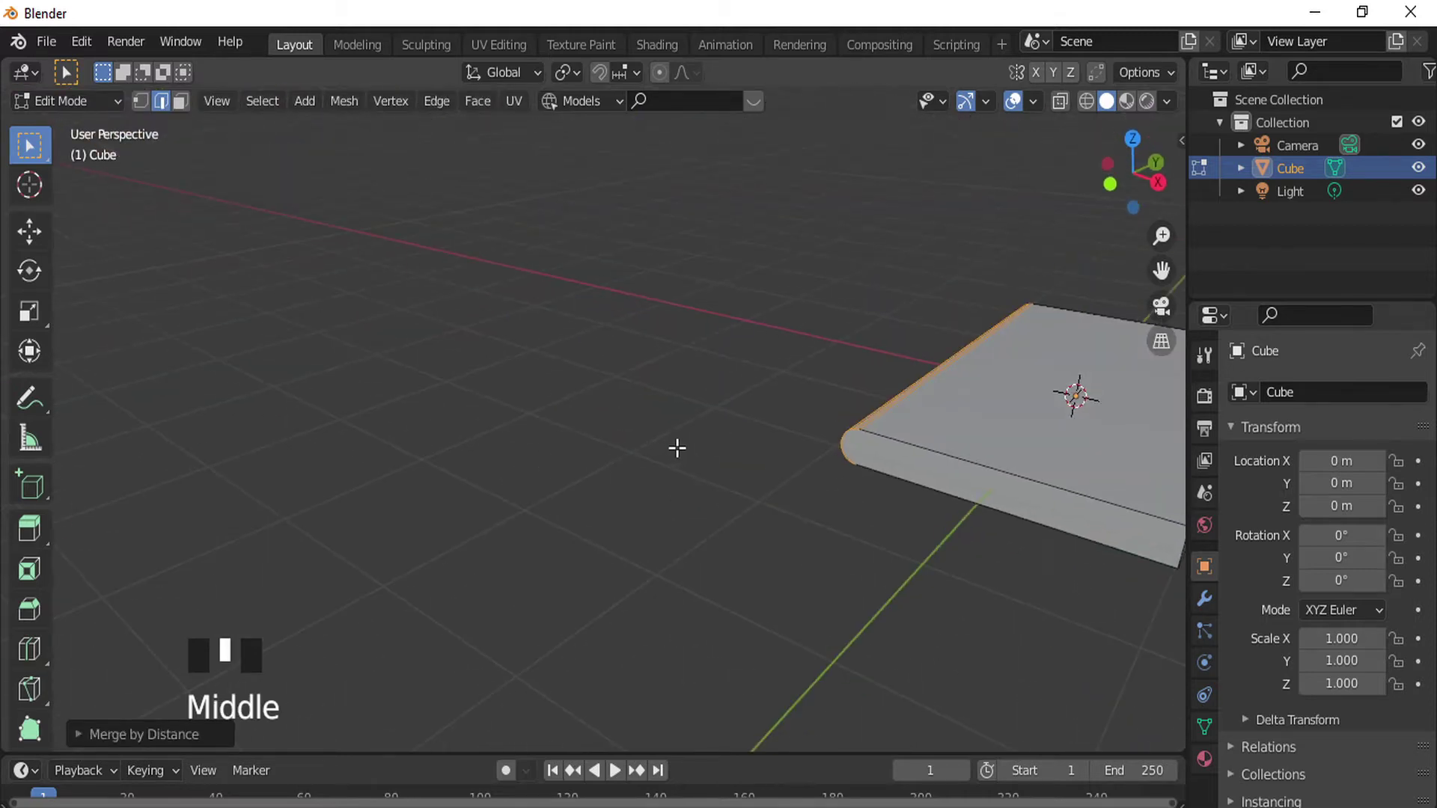
pyautogui.scroll(1, 676, 447)
pyautogui.click(1041, 527)
pyautogui.keyDown('shift'); pyautogui.moveTo(1041, 527); pyautogui.dragTo(497, 400, button='middle'); pyautogui.keyUp('shift')
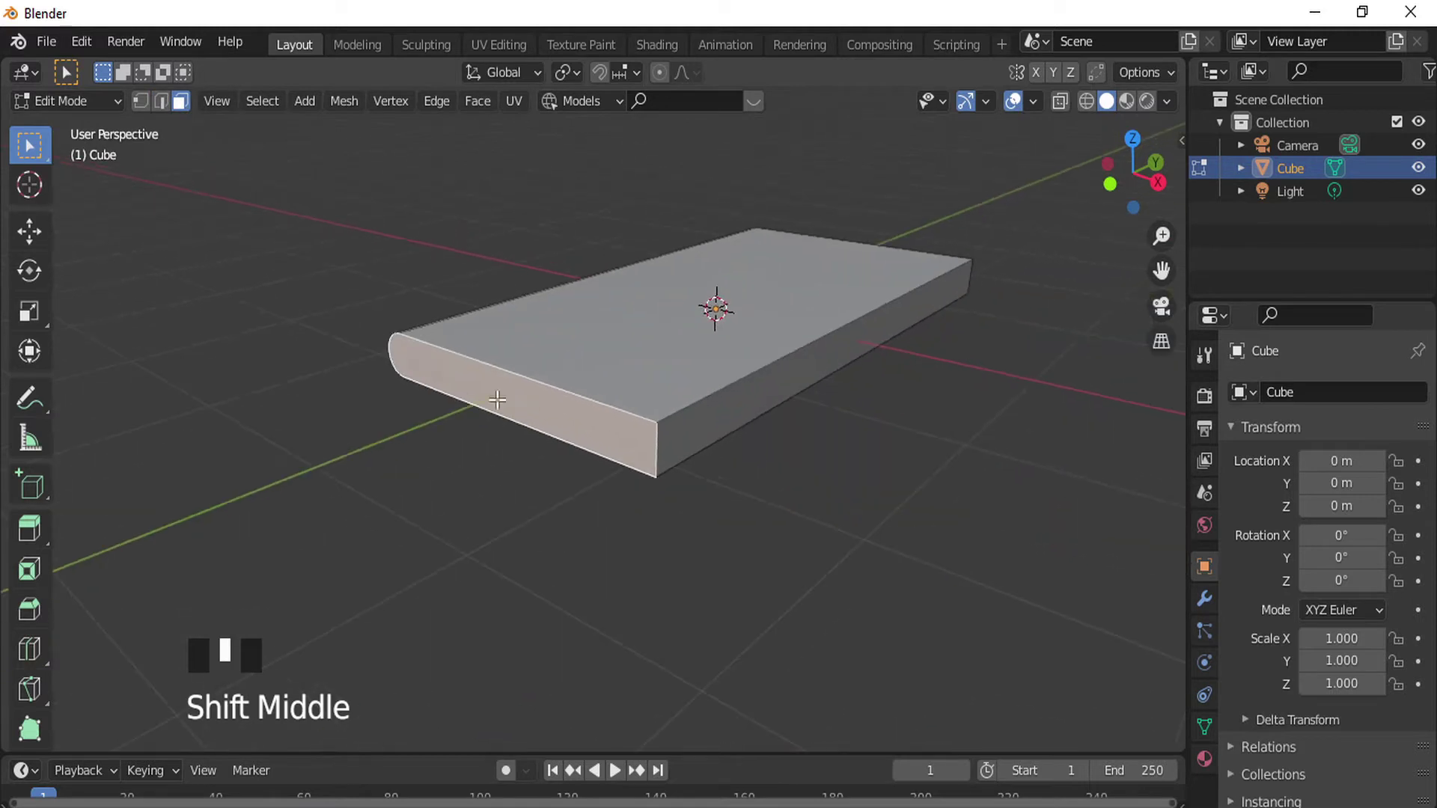
pyautogui.keyDown('shift'); pyautogui.click(751, 423); pyautogui.keyUp('shift')
pyautogui.moveTo(963, 372); pyautogui.dragTo(695, 473, button='middle')
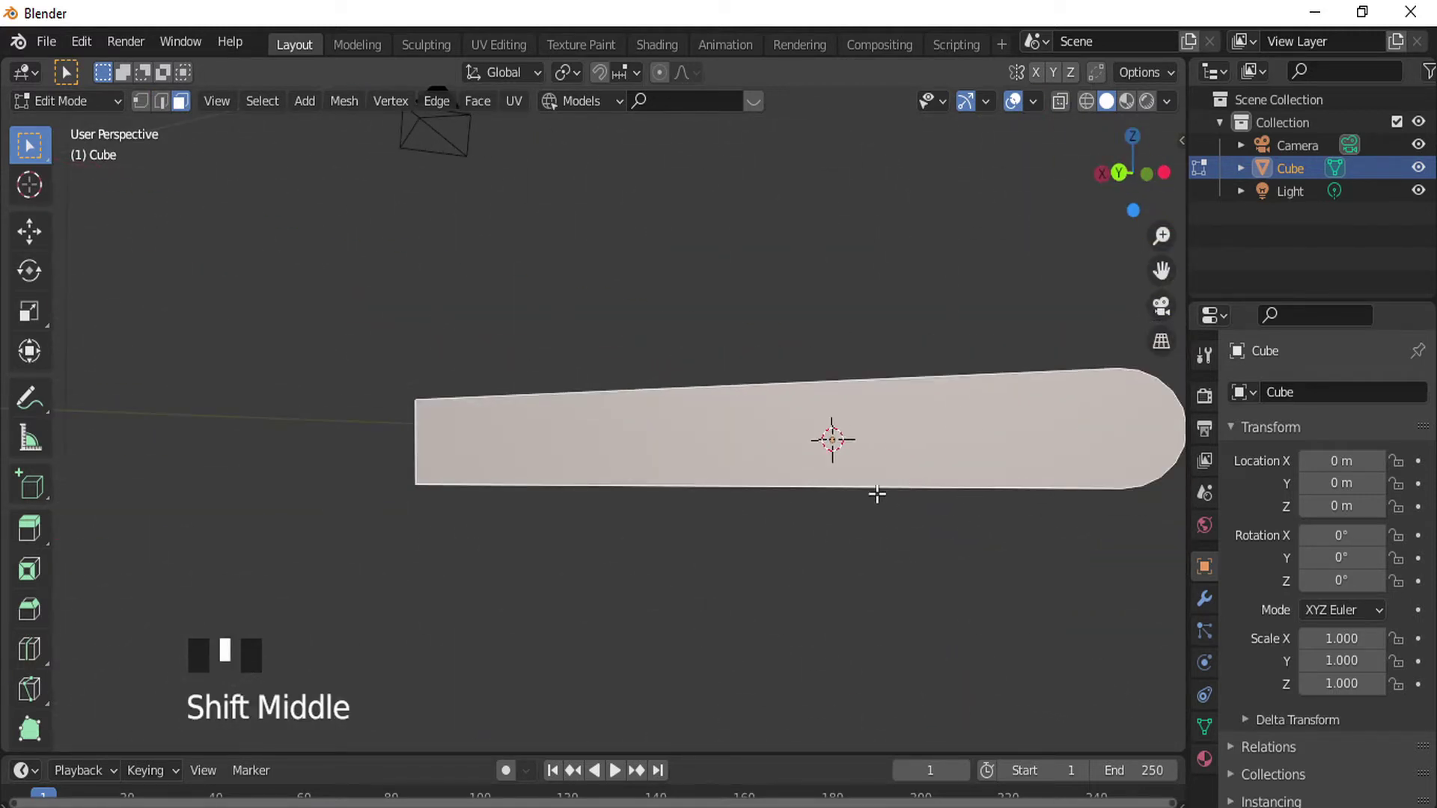
pyautogui.press('i')
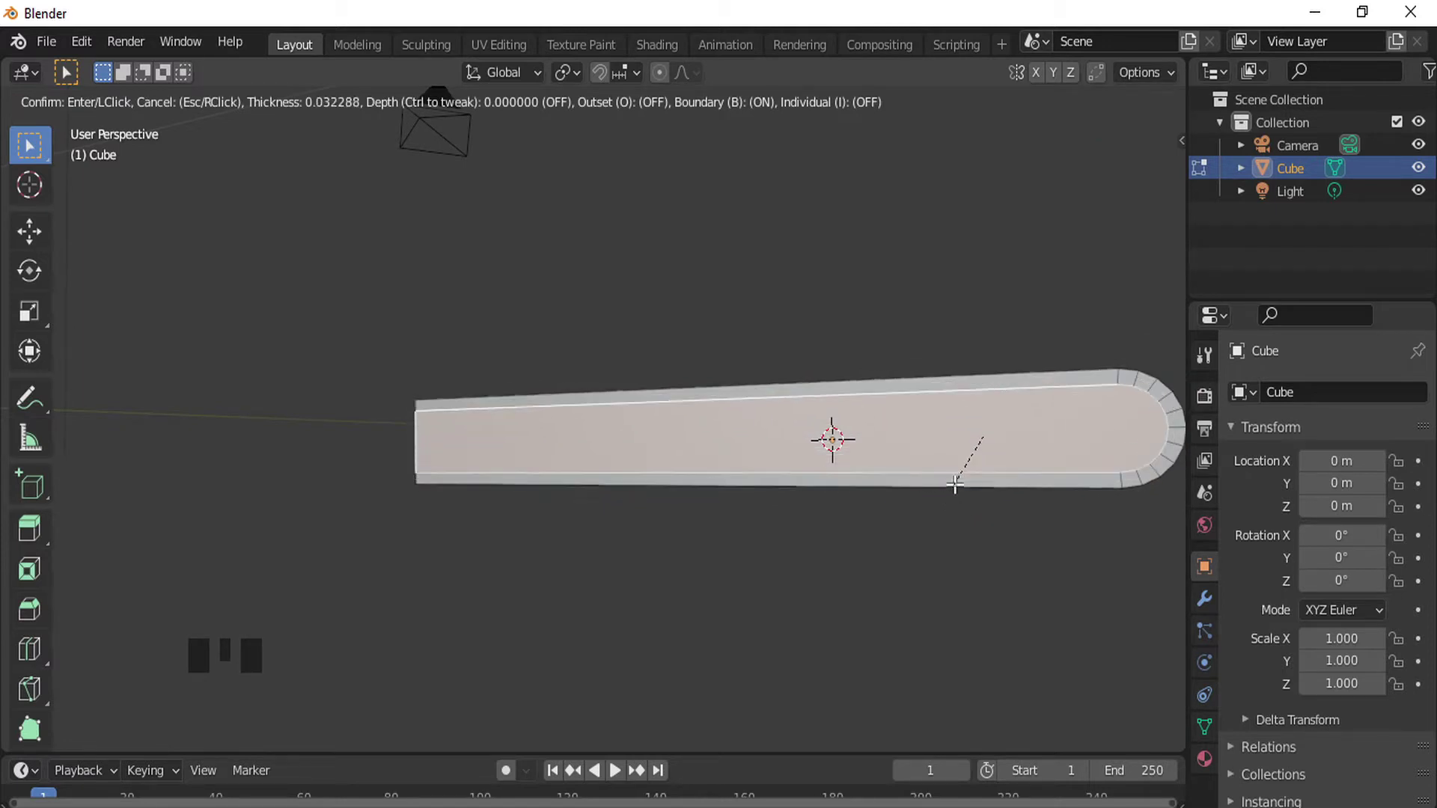
pyautogui.click(954, 485)
# - Extrude the inset faces in place and scale them inward with Z locked to recess the pages between the covers
pyautogui.moveTo(704, 462)
pyautogui.mouseDown(button='middle')
pyautogui.moveTo(690, 449)
pyautogui.moveTo(722, 466)
pyautogui.mouseUp(button='middle')
pyautogui.press('e')
pyautogui.rightClick(747, 471)
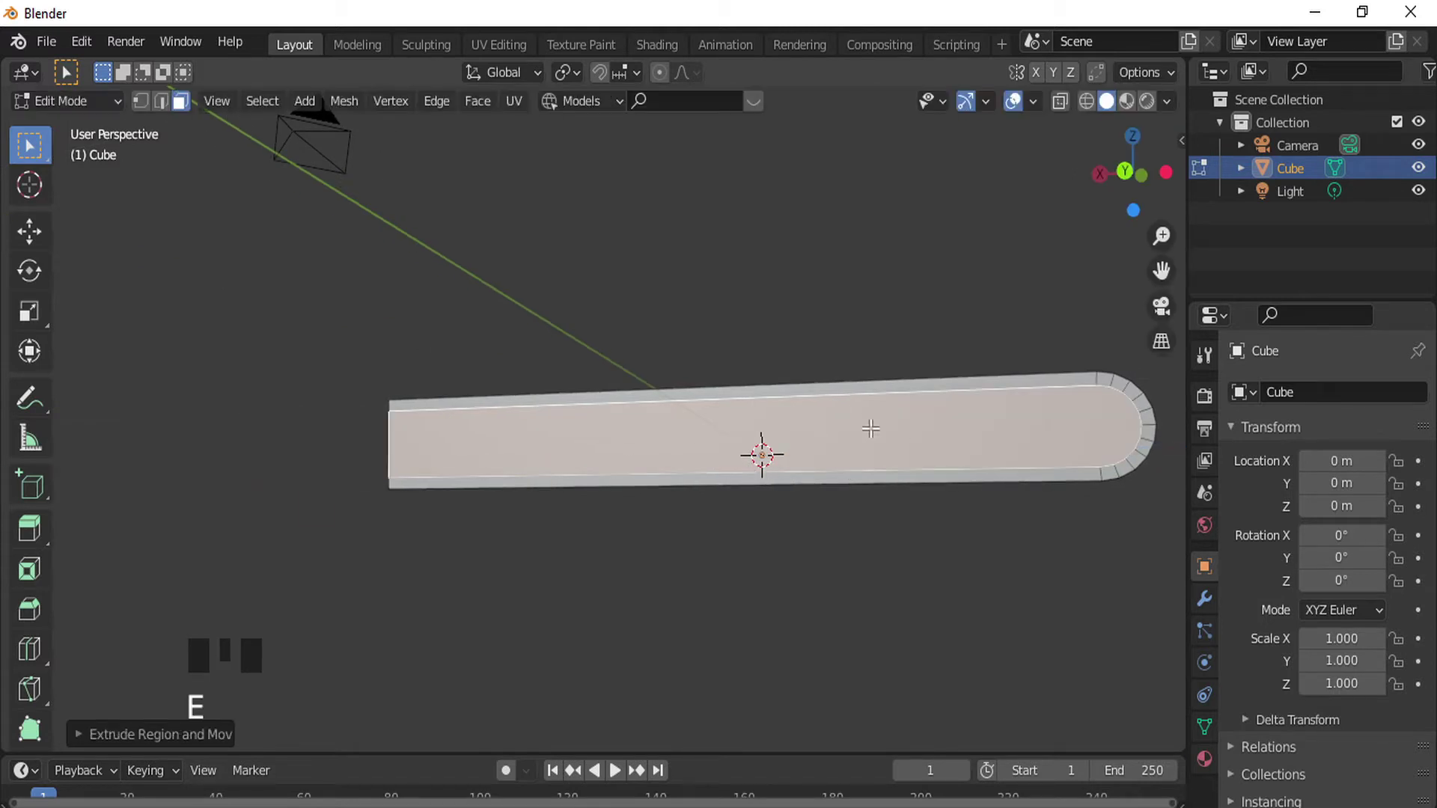
pyautogui.press('s')
pyautogui.hotkey('shift', 'z')
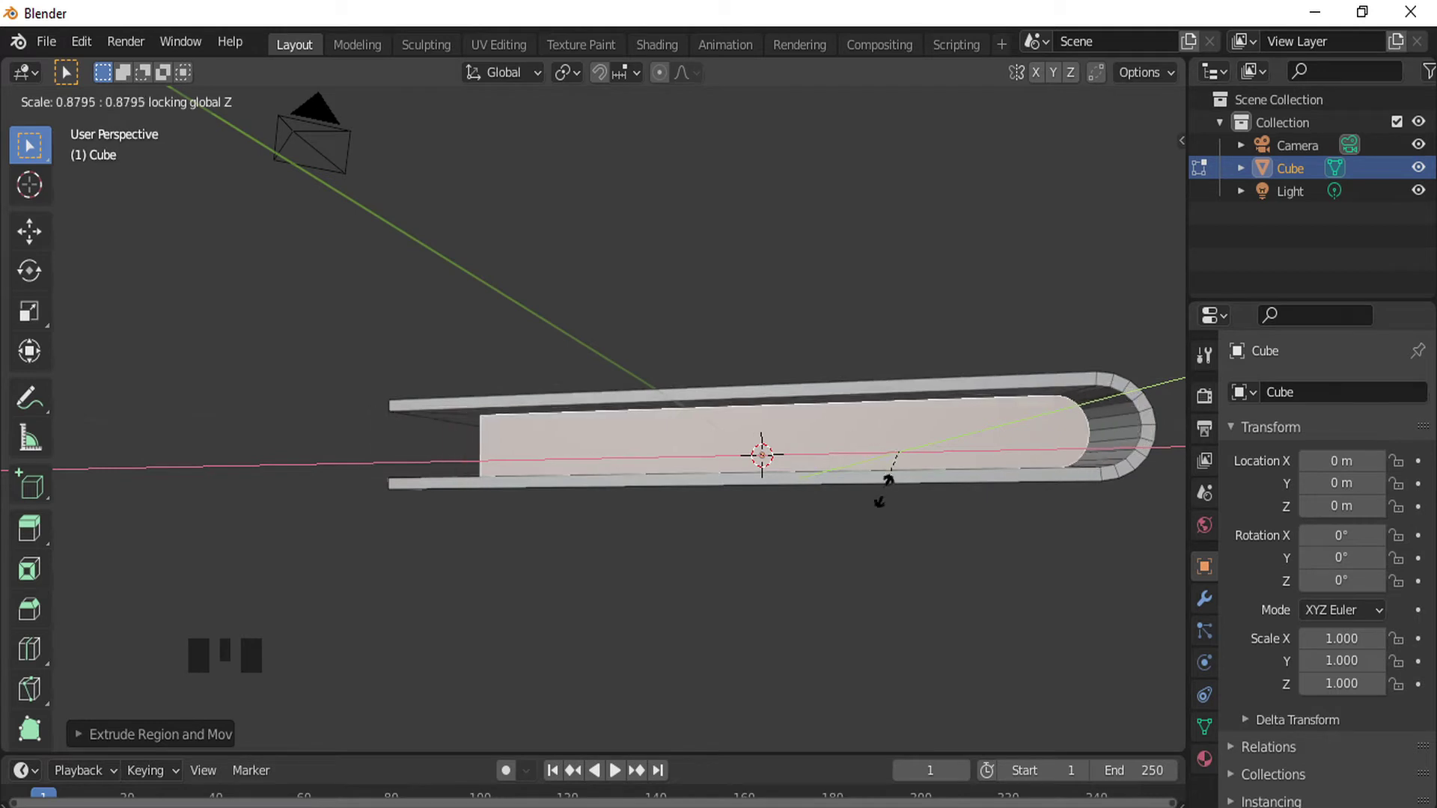
pyautogui.click(874, 434)
# - Return to Object Mode and shade the book smooth
pyautogui.moveTo(866, 426); pyautogui.dragTo(761, 388, button='middle')
pyautogui.scroll(-5, 570, 304)
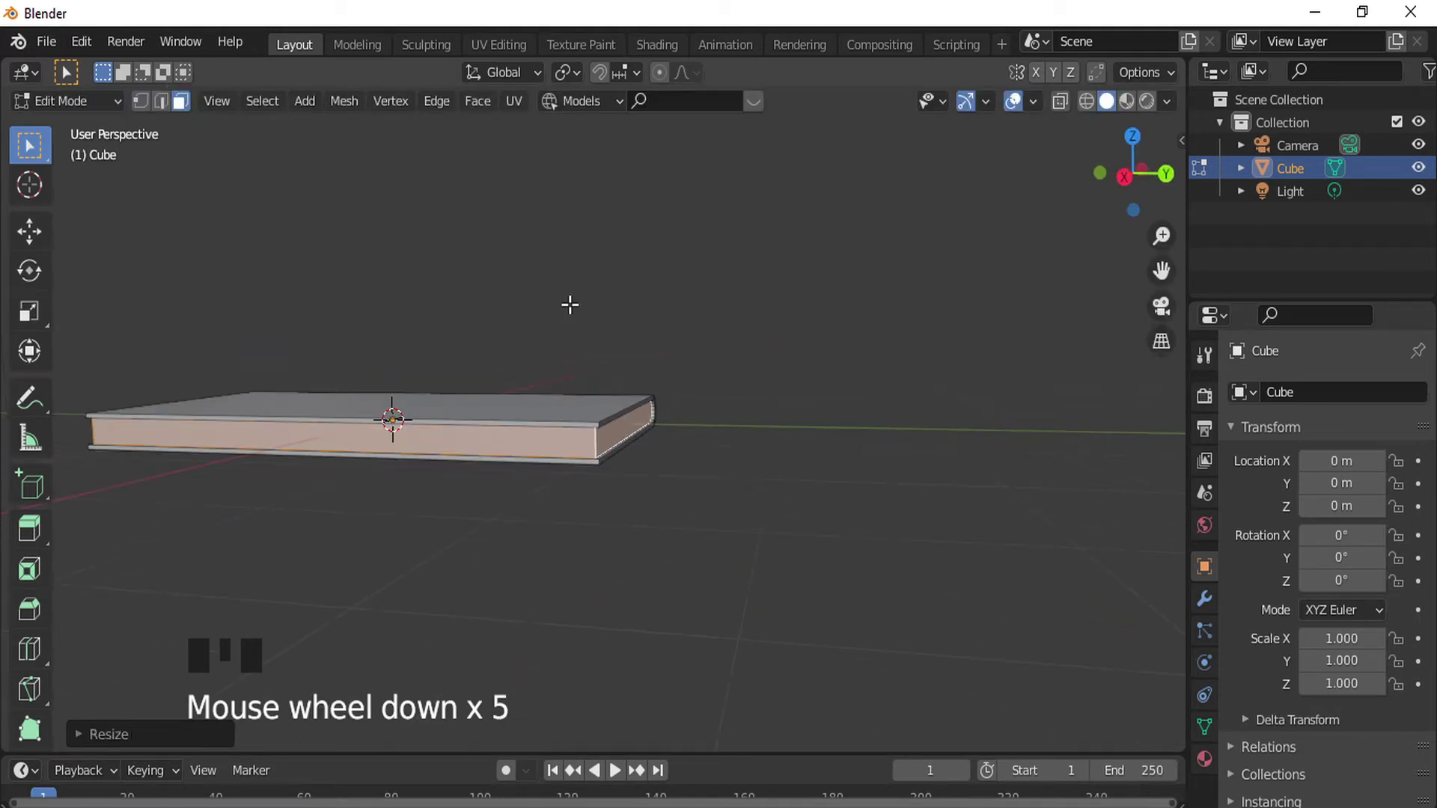
pyautogui.moveTo(570, 304); pyautogui.dragTo(711, 238, button='middle')
pyautogui.press('Tab')
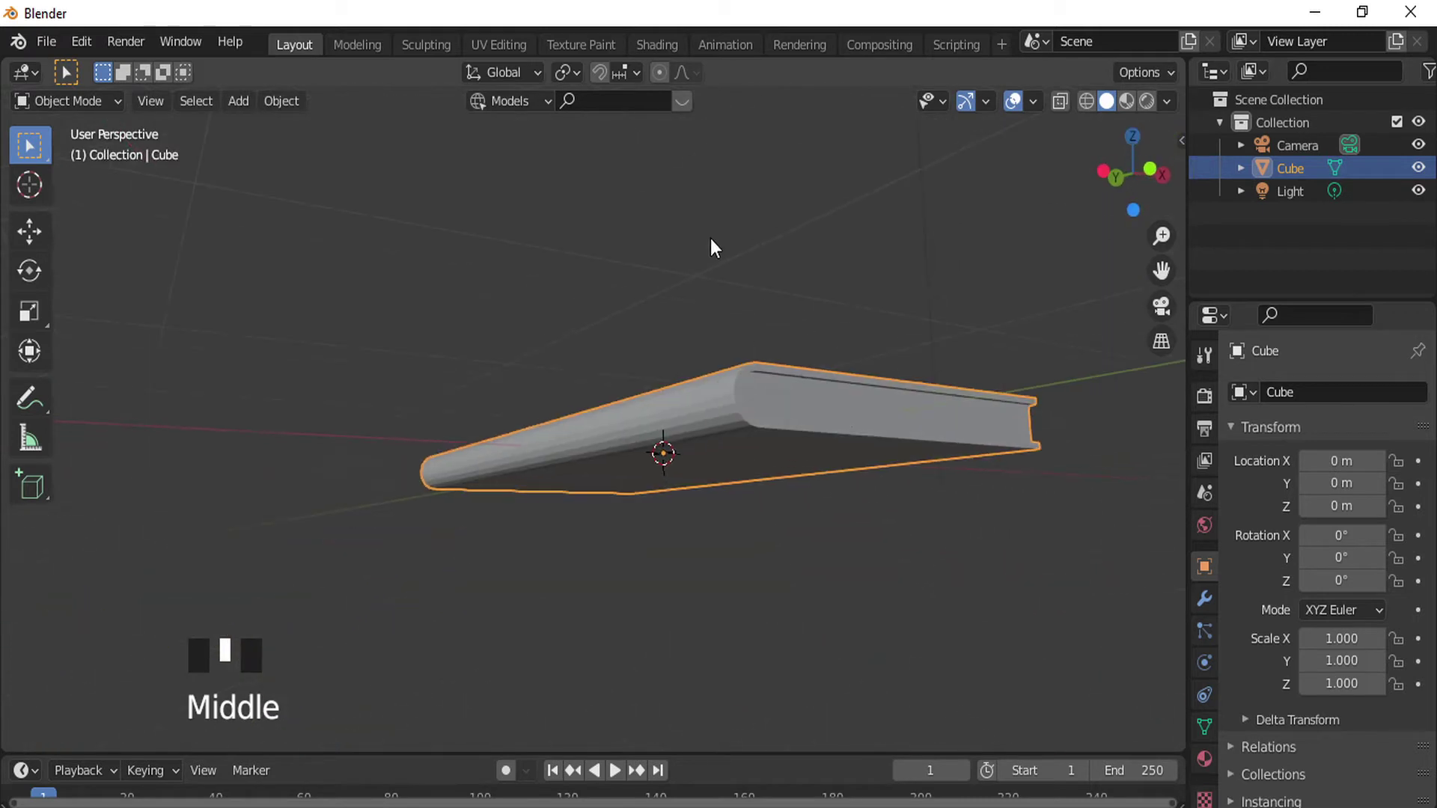
pyautogui.moveTo(815, 411); pyautogui.dragTo(818, 414, button='right')
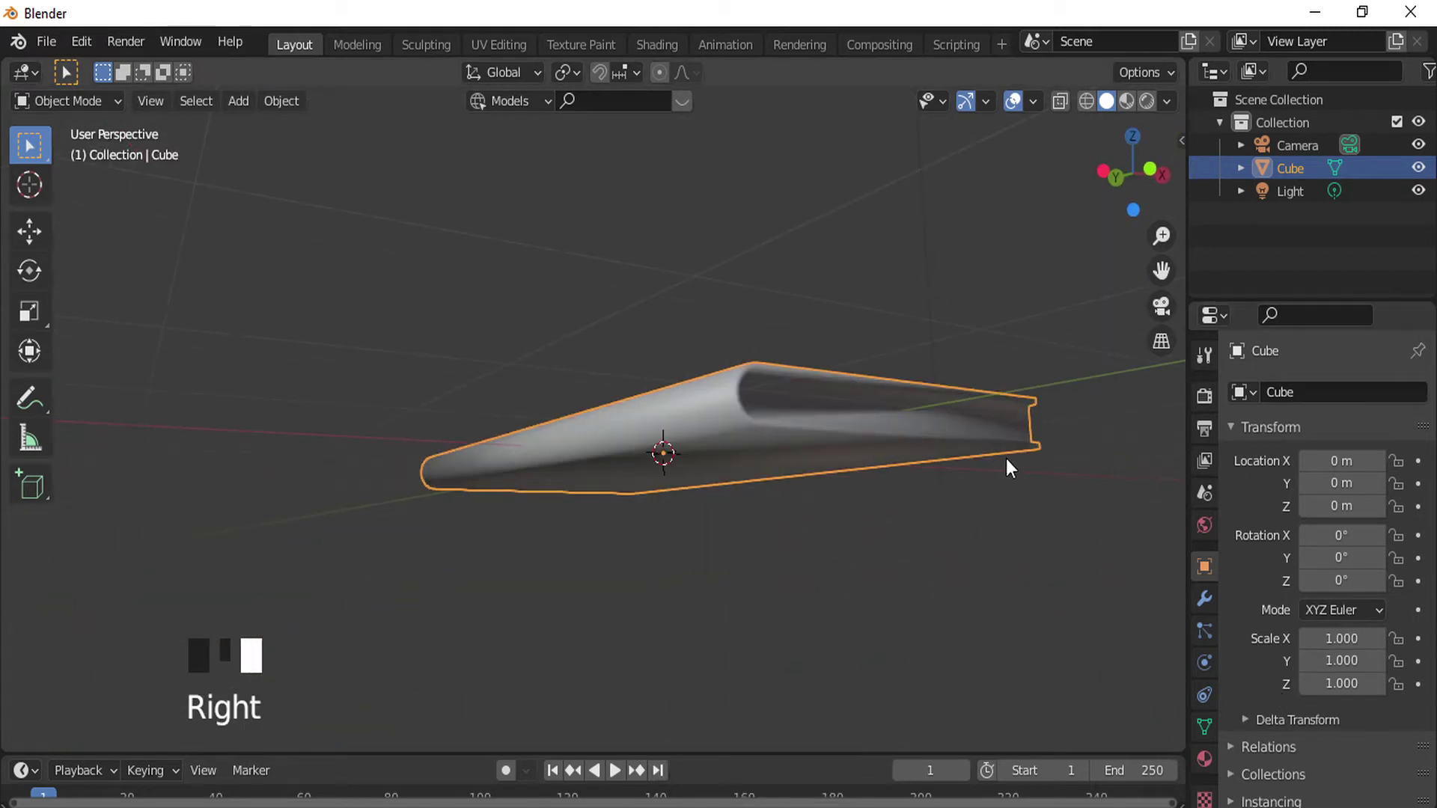
# - Enable Auto Smooth in the normals settings of the book's mesh data
pyautogui.moveTo(1006, 459); pyautogui.dragTo(818, 712, button='middle')
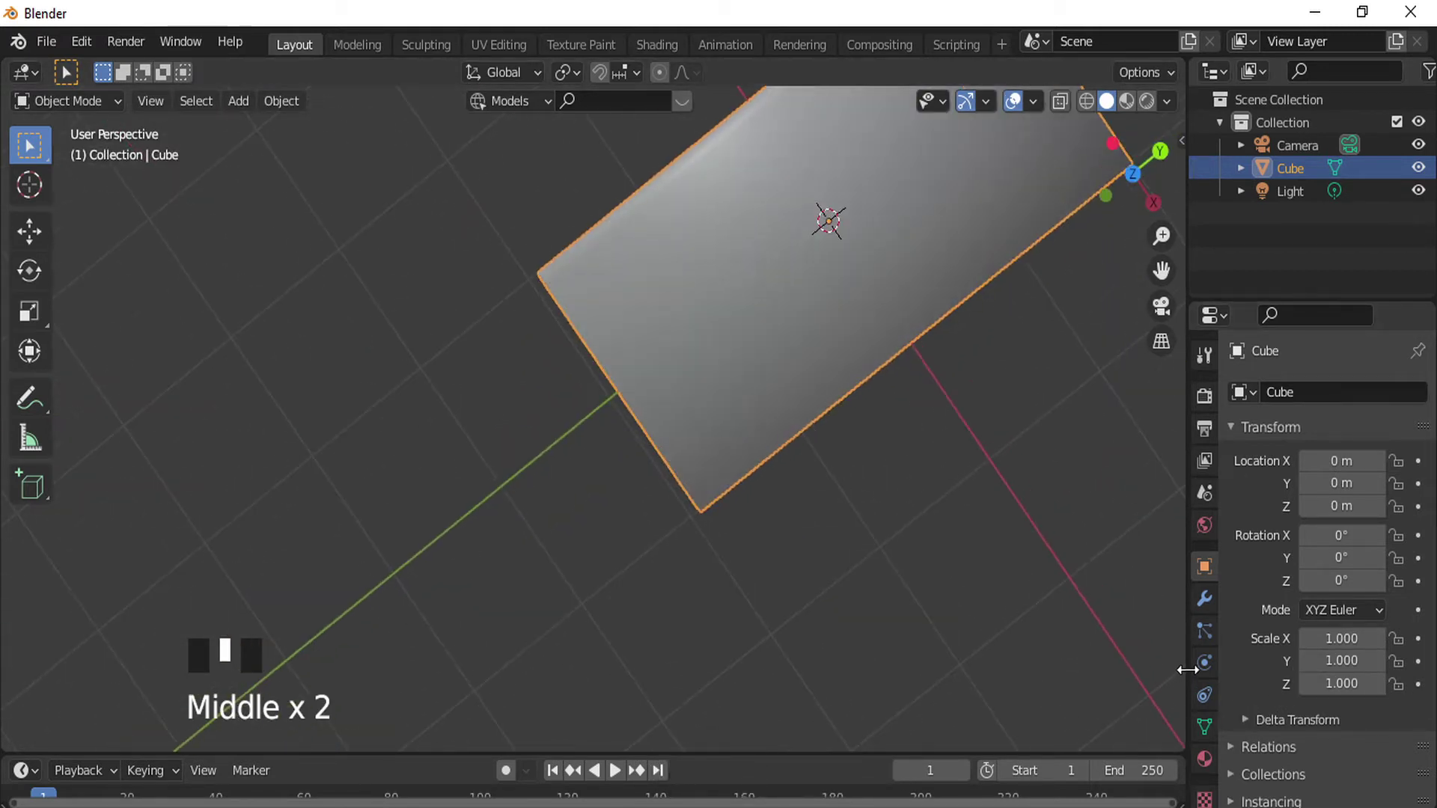
pyautogui.click(1204, 599)
pyautogui.click(1204, 726)
pyautogui.scroll(-3, 1298, 711)
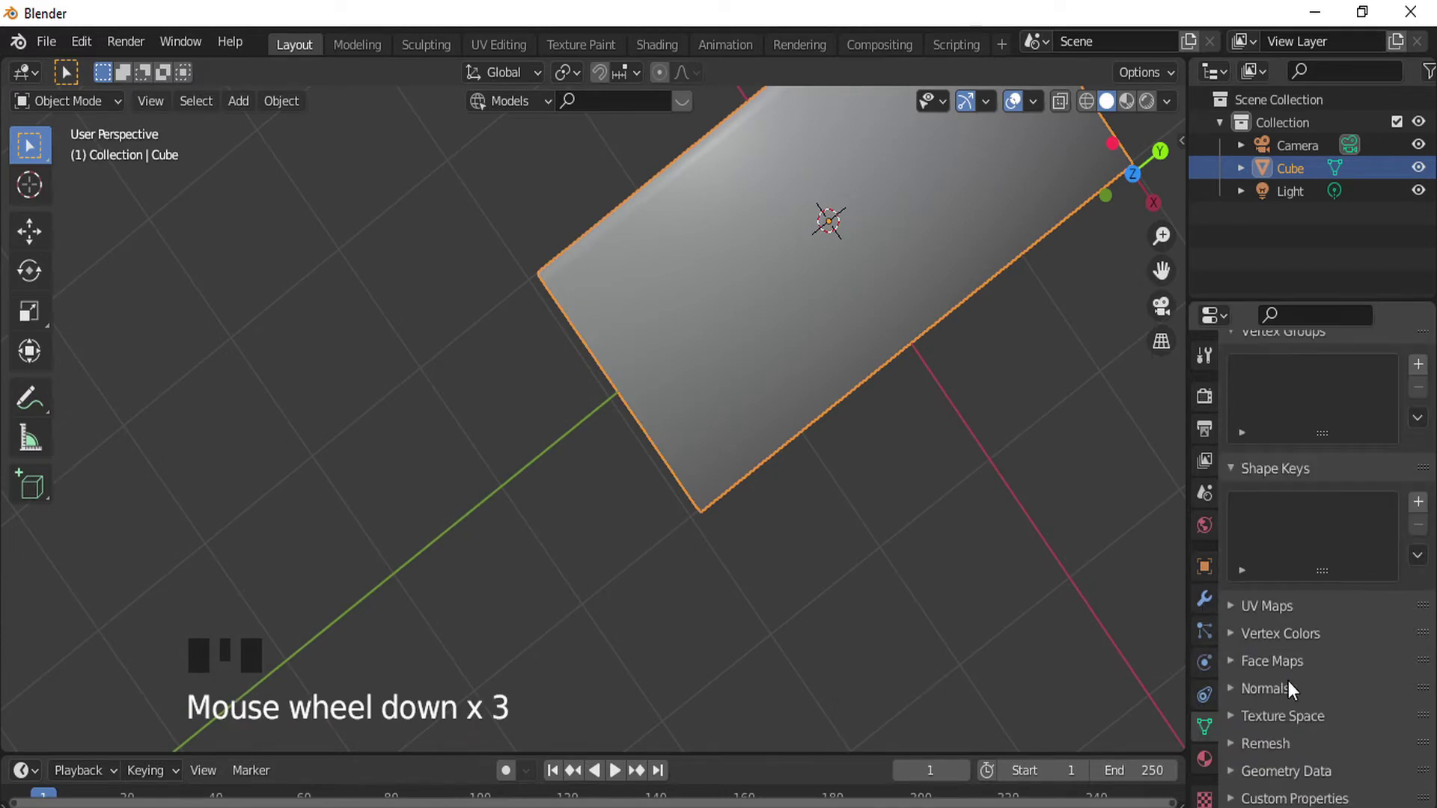
pyautogui.click(1289, 685)
pyautogui.click(1305, 722)
# - Switch to the Shading workspace and add an Image Texture node beside the Principled BSDF of the book's material
pyautogui.moveTo(729, 438); pyautogui.dragTo(648, 240, button='middle')
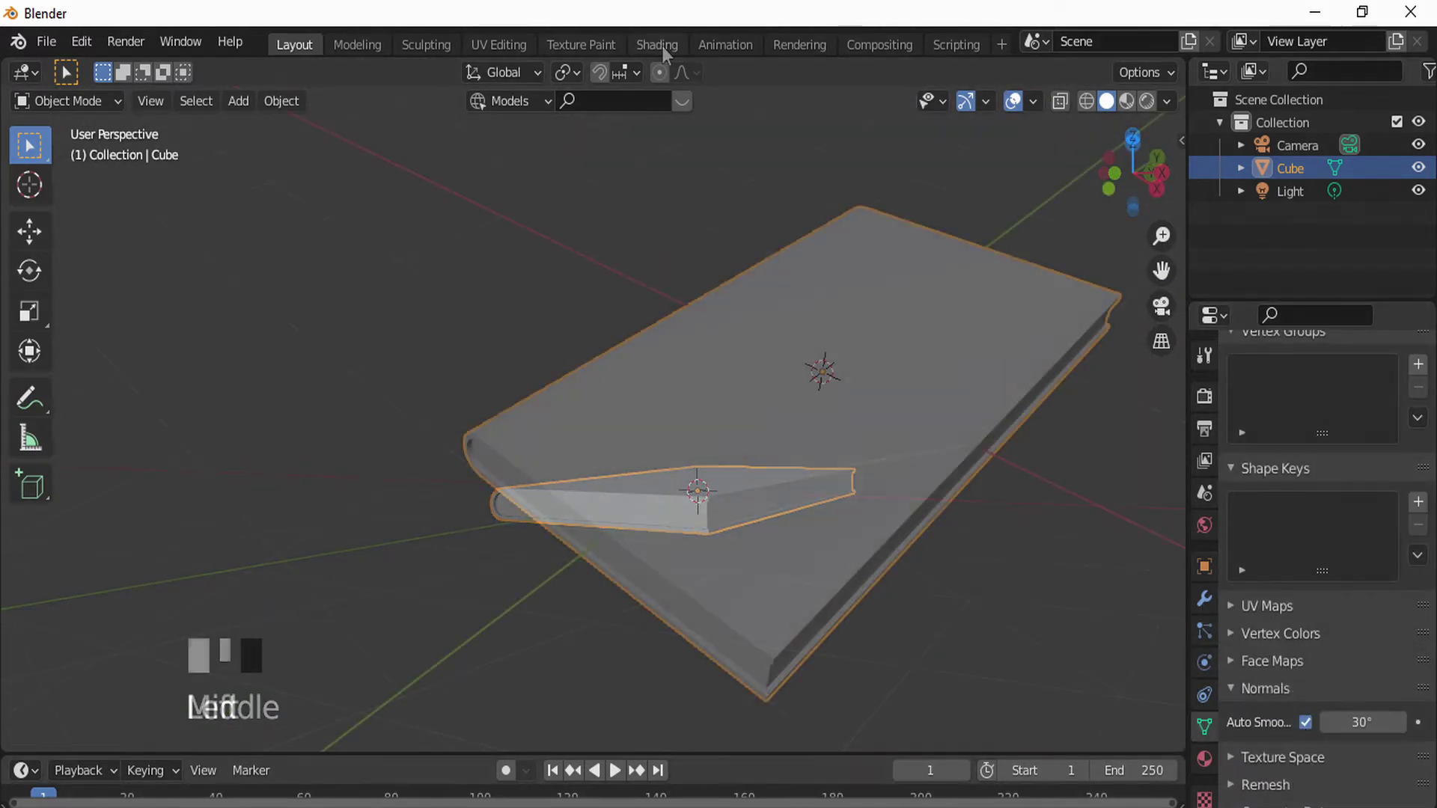
pyautogui.click(658, 45)
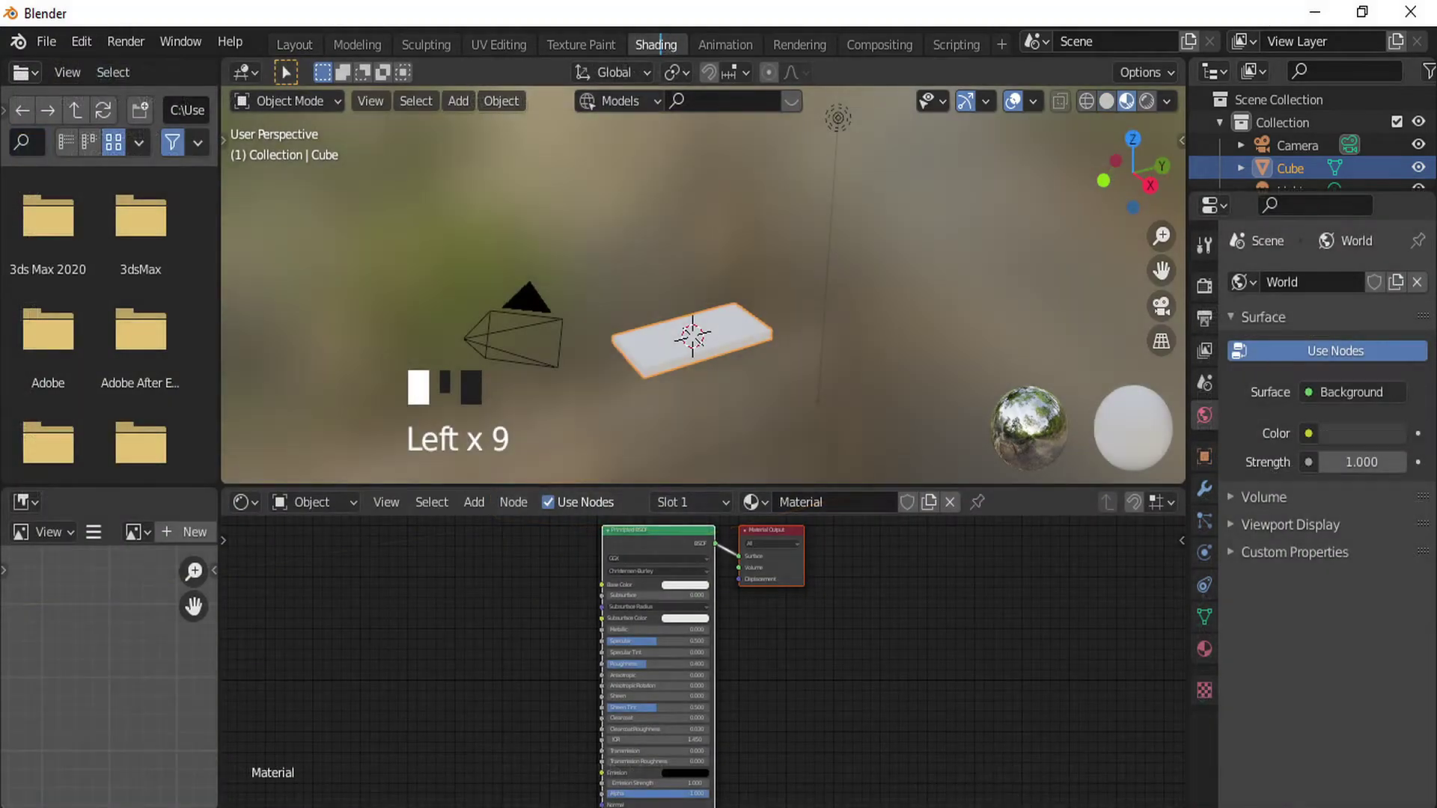
pyautogui.moveTo(590, 734)
pyautogui.scroll(4, 845, 339)
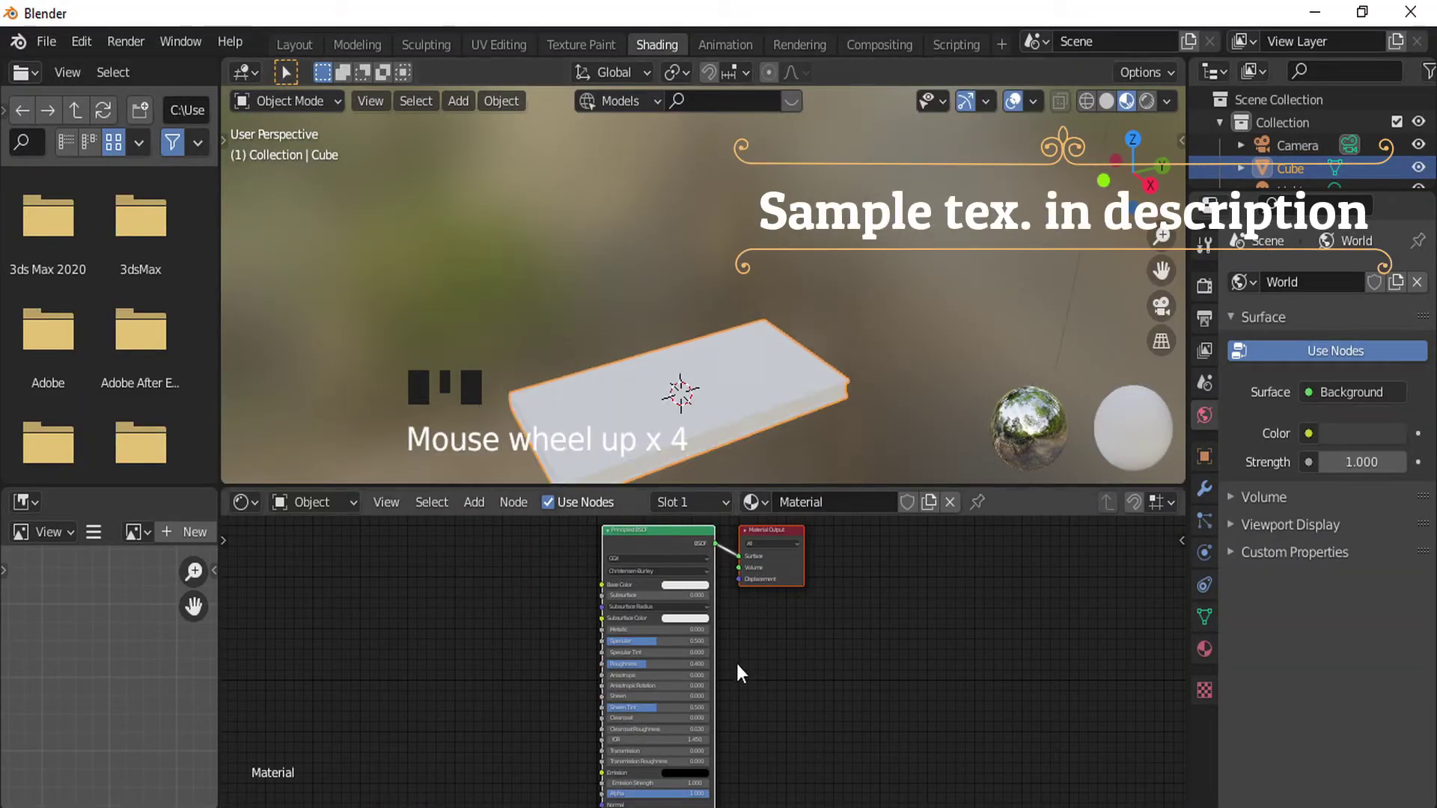
pyautogui.keyDown('shift'); pyautogui.moveTo(754, 344); pyautogui.dragTo(762, 257, button='middle'); pyautogui.keyUp('shift')
pyautogui.moveTo(504, 595); pyautogui.dragTo(729, 654, button='middle')
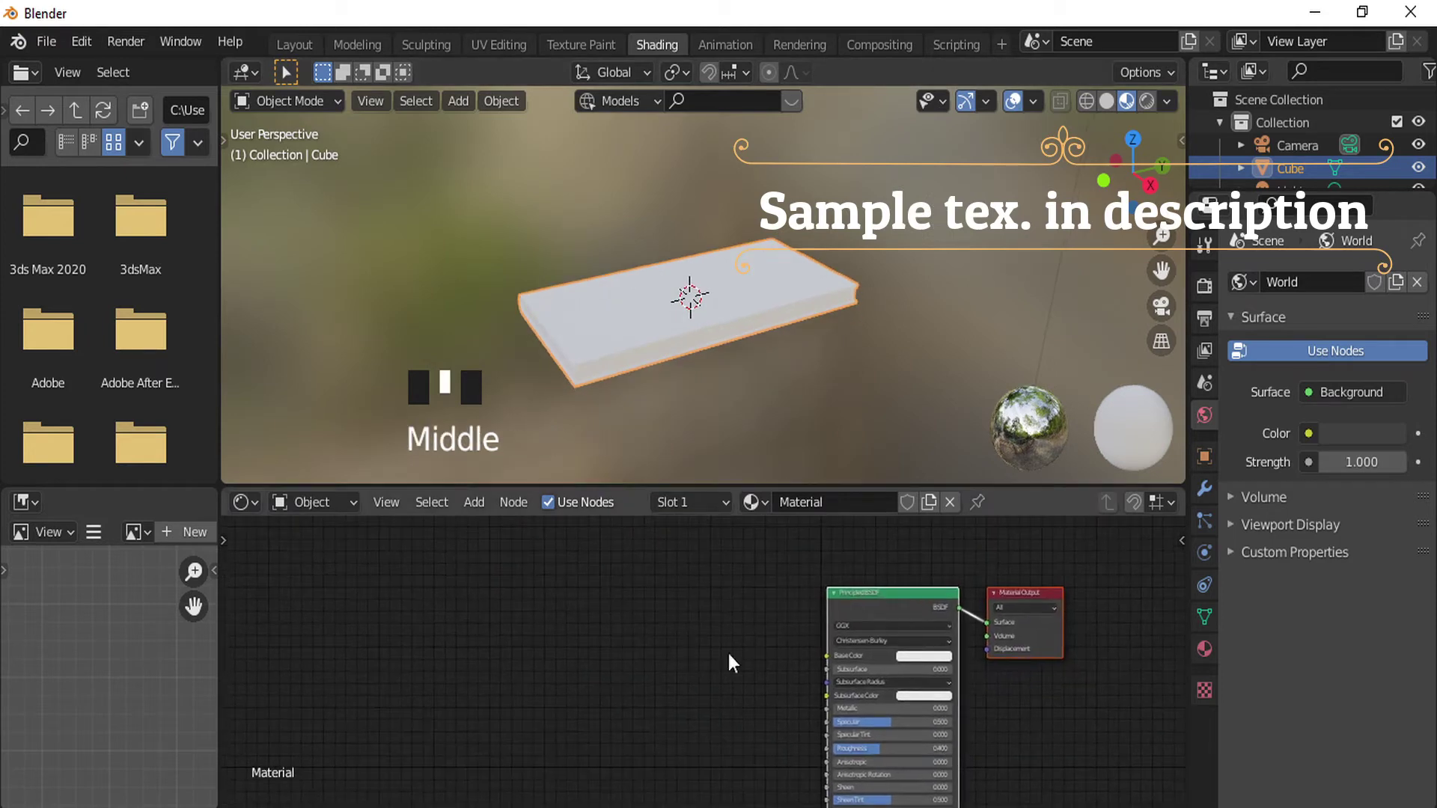
pyautogui.scroll(1, 733, 652)
pyautogui.hotkey('shift', 'a')
pyautogui.click(698, 544)
pyautogui.write('image')
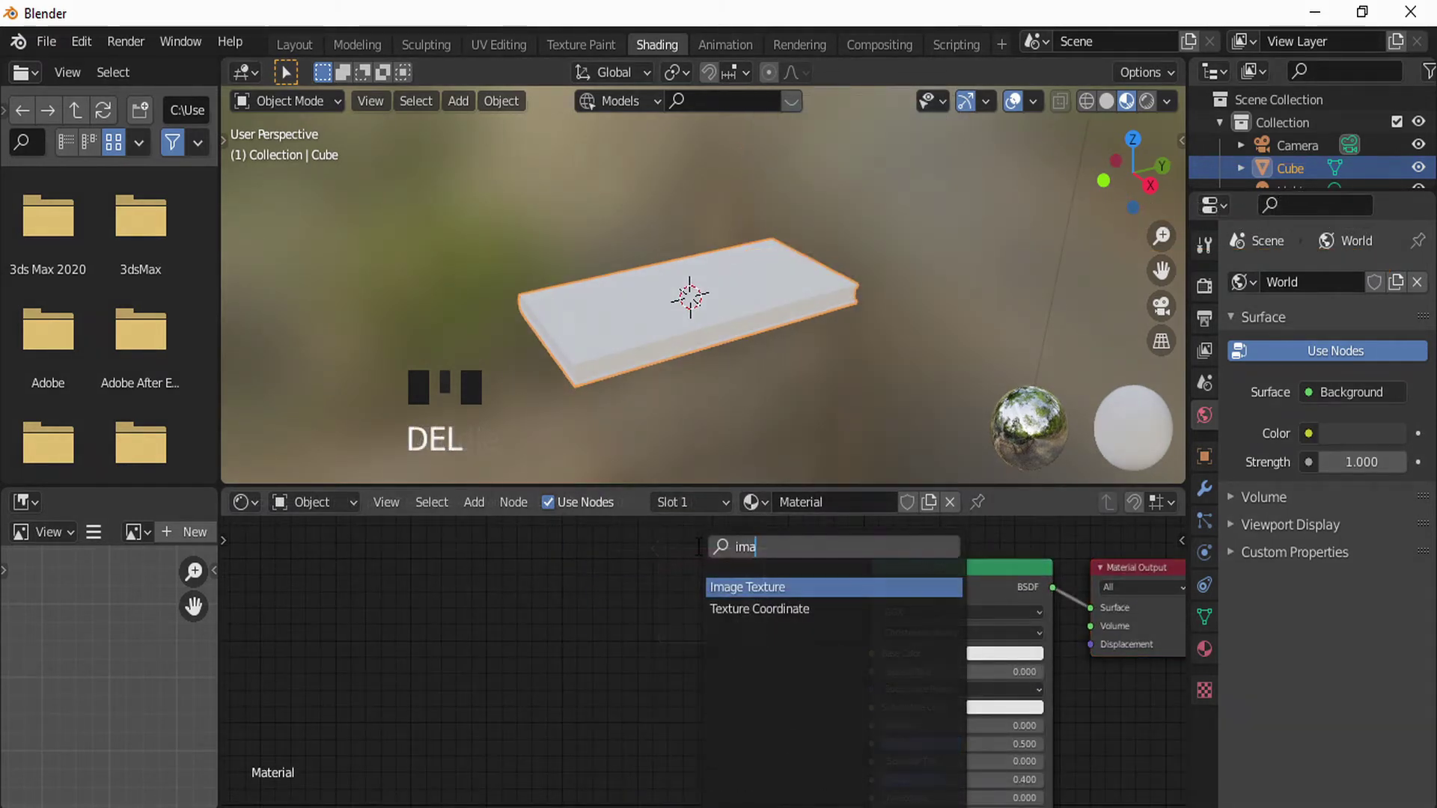
pyautogui.click(783, 589)
pyautogui.click(679, 626)
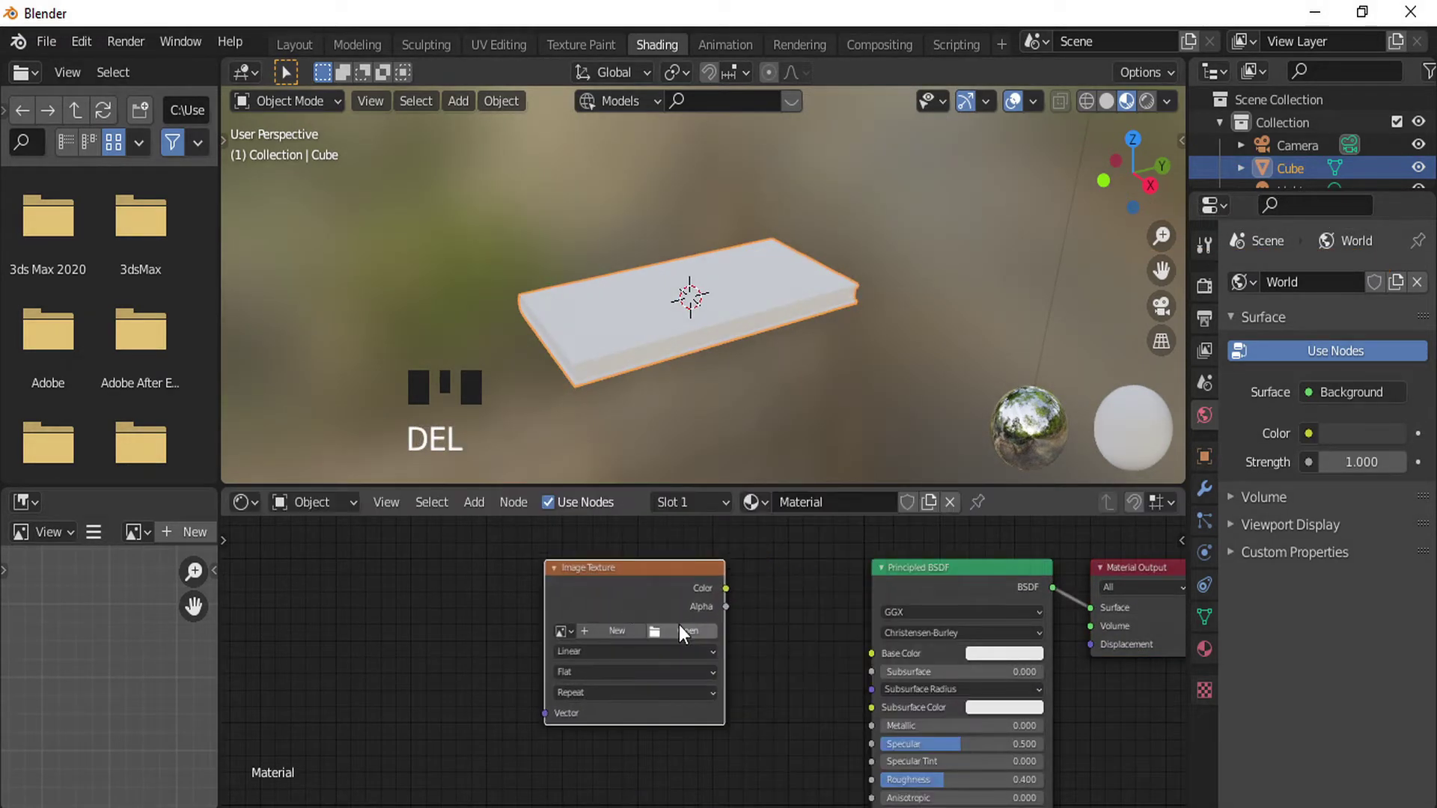
# - Load book 2.jpg from the "textures and stuff" folder into the Image Texture node
pyautogui.click(679, 625)
pyautogui.scroll(-5, 699, 534)
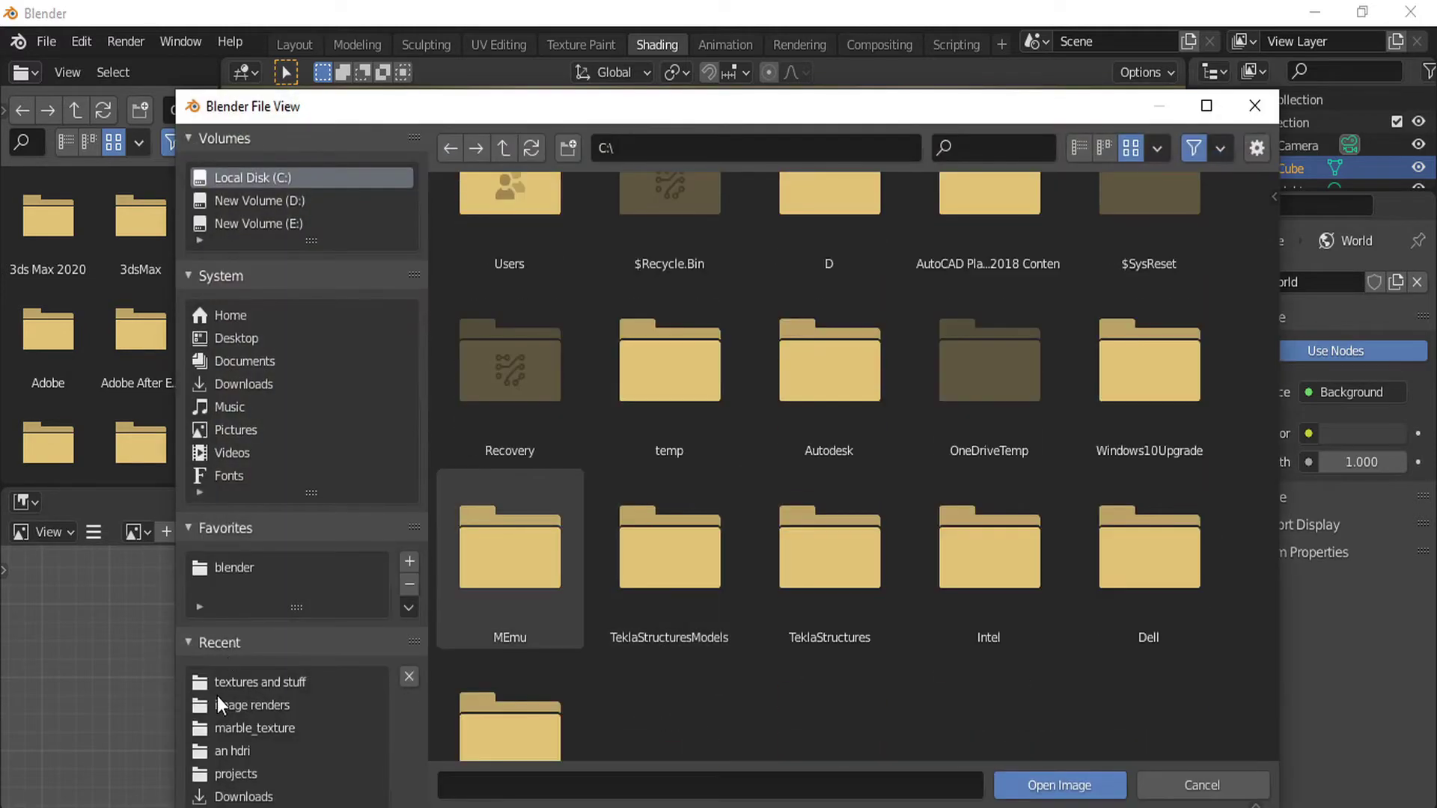
pyautogui.click(258, 682)
pyautogui.scroll(-5, 759, 573)
pyautogui.scroll(3, 760, 571)
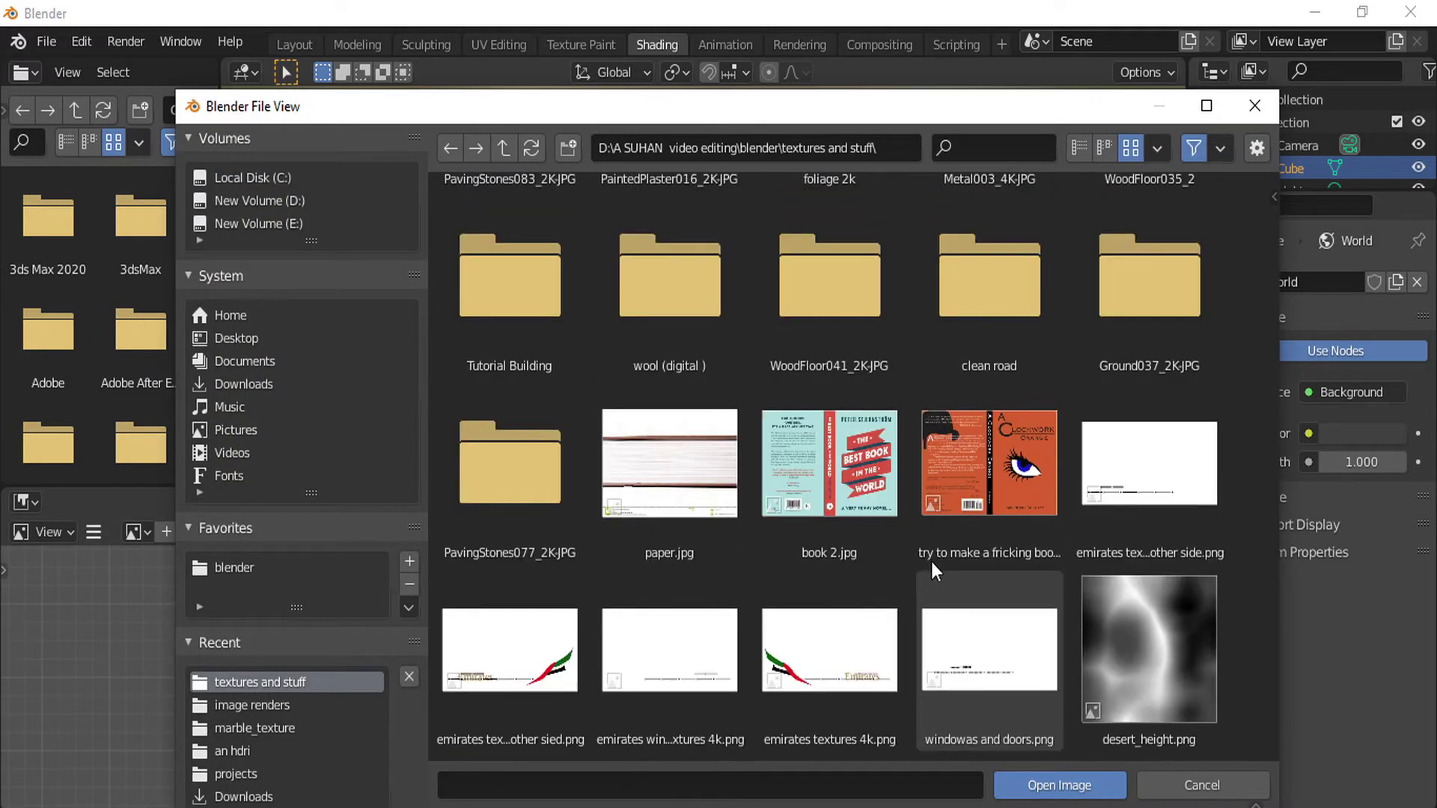
pyautogui.click(874, 473)
pyautogui.click(1060, 785)
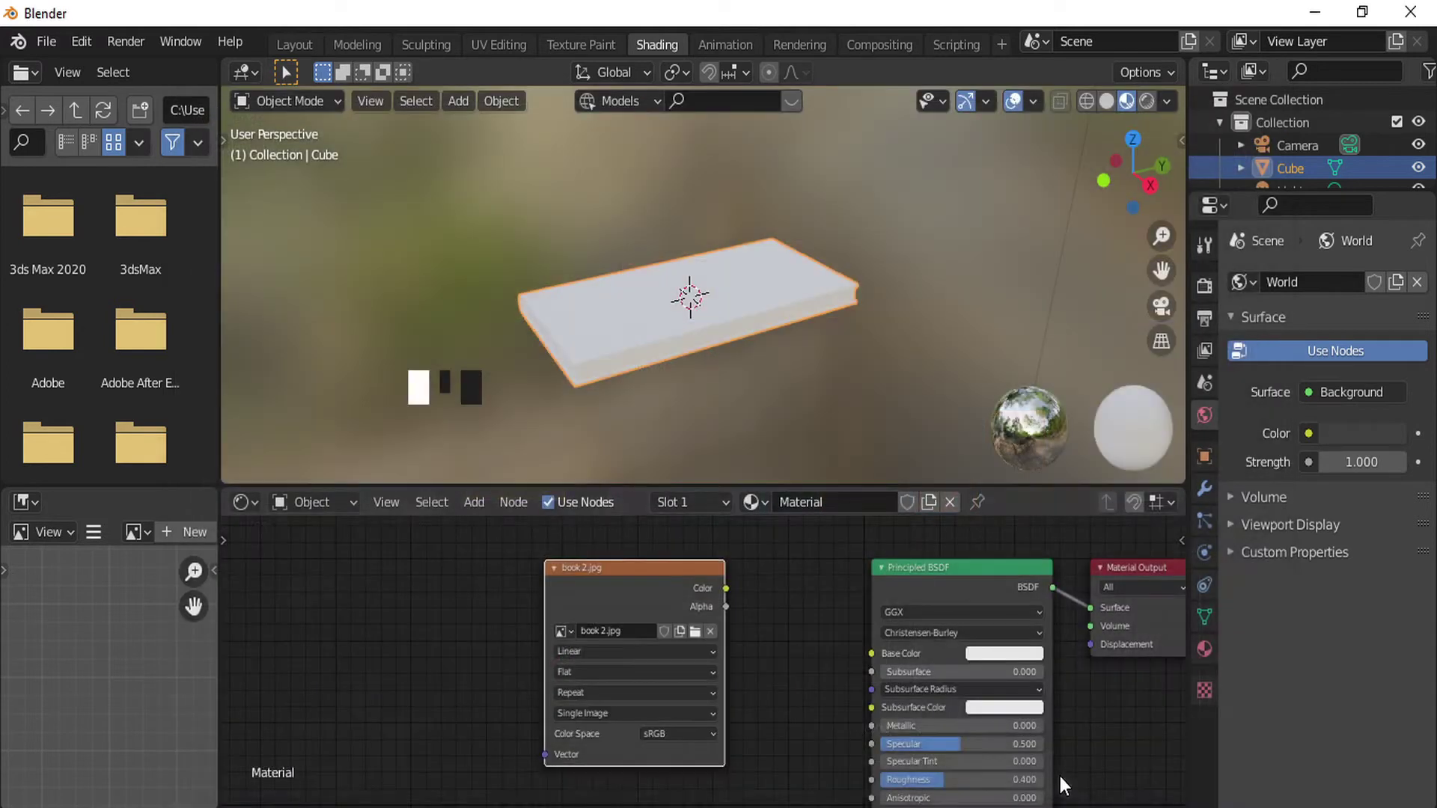
# - Connect the book 2.jpg node's Color output to the Principled BSDF's Base Color input
pyautogui.keyDown('shift'); pyautogui.click(654, 586); pyautogui.keyUp('shift')
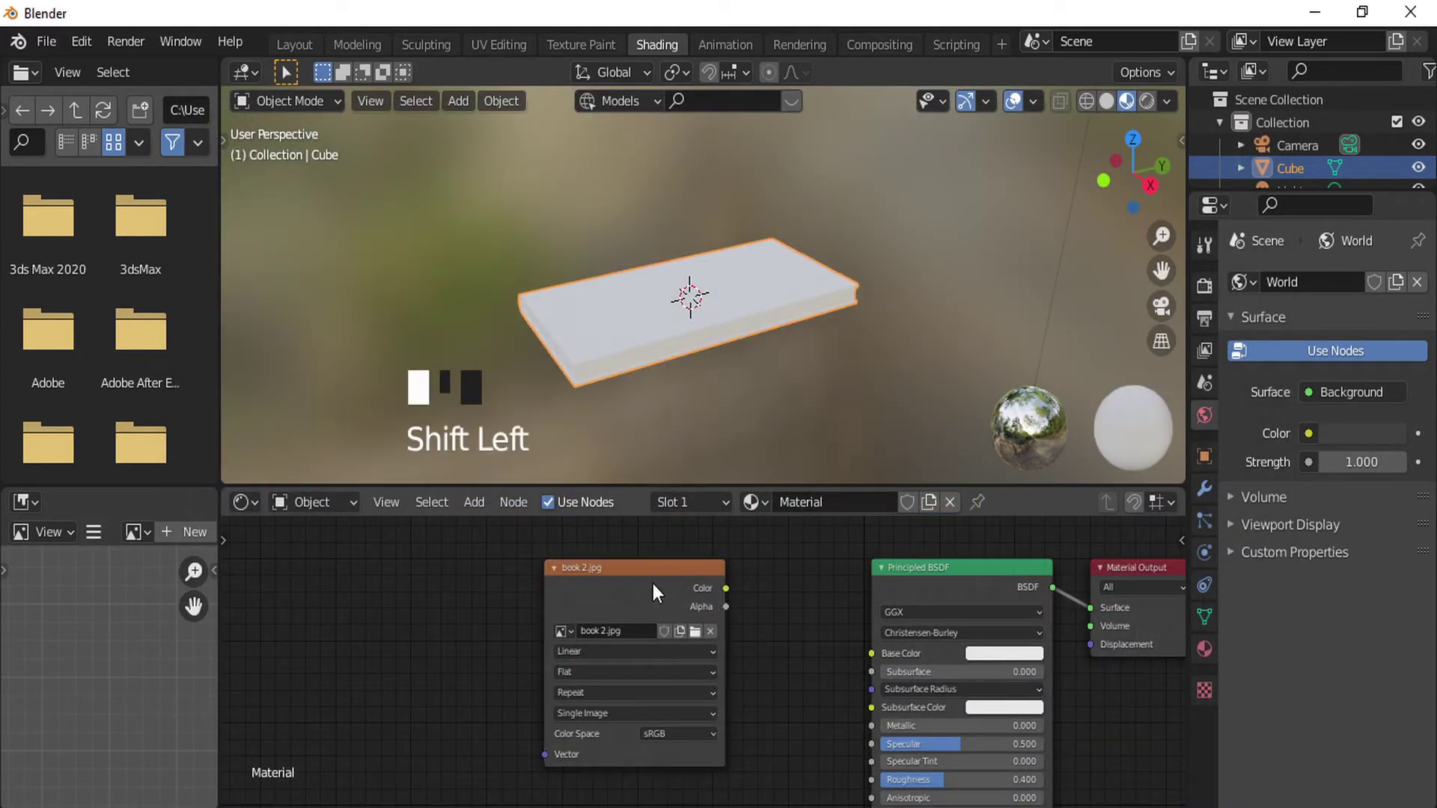
pyautogui.moveTo(724, 589); pyautogui.dragTo(874, 662)
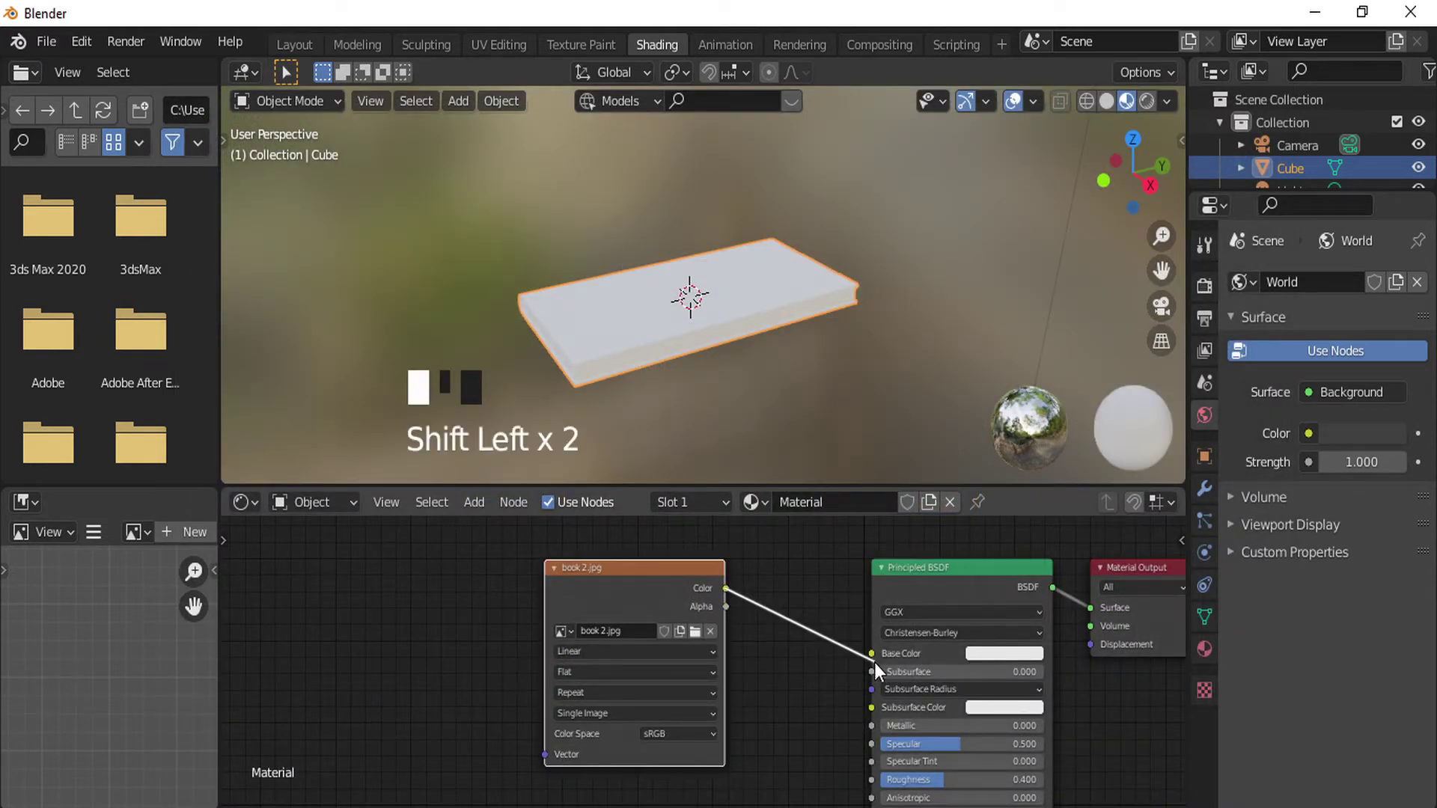
pyautogui.scroll(3, 654, 374)
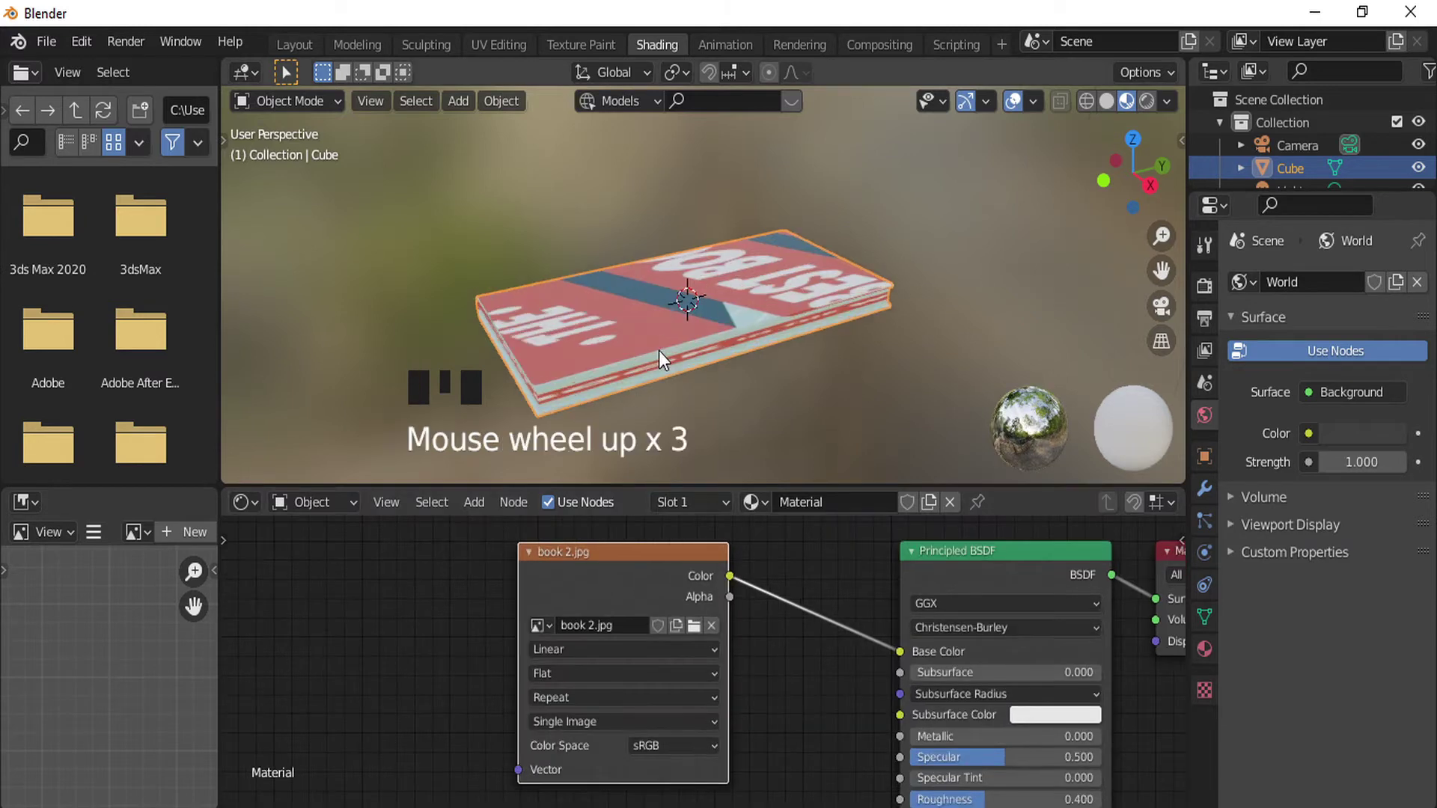
pyautogui.moveTo(659, 350); pyautogui.dragTo(417, 314, button='middle')
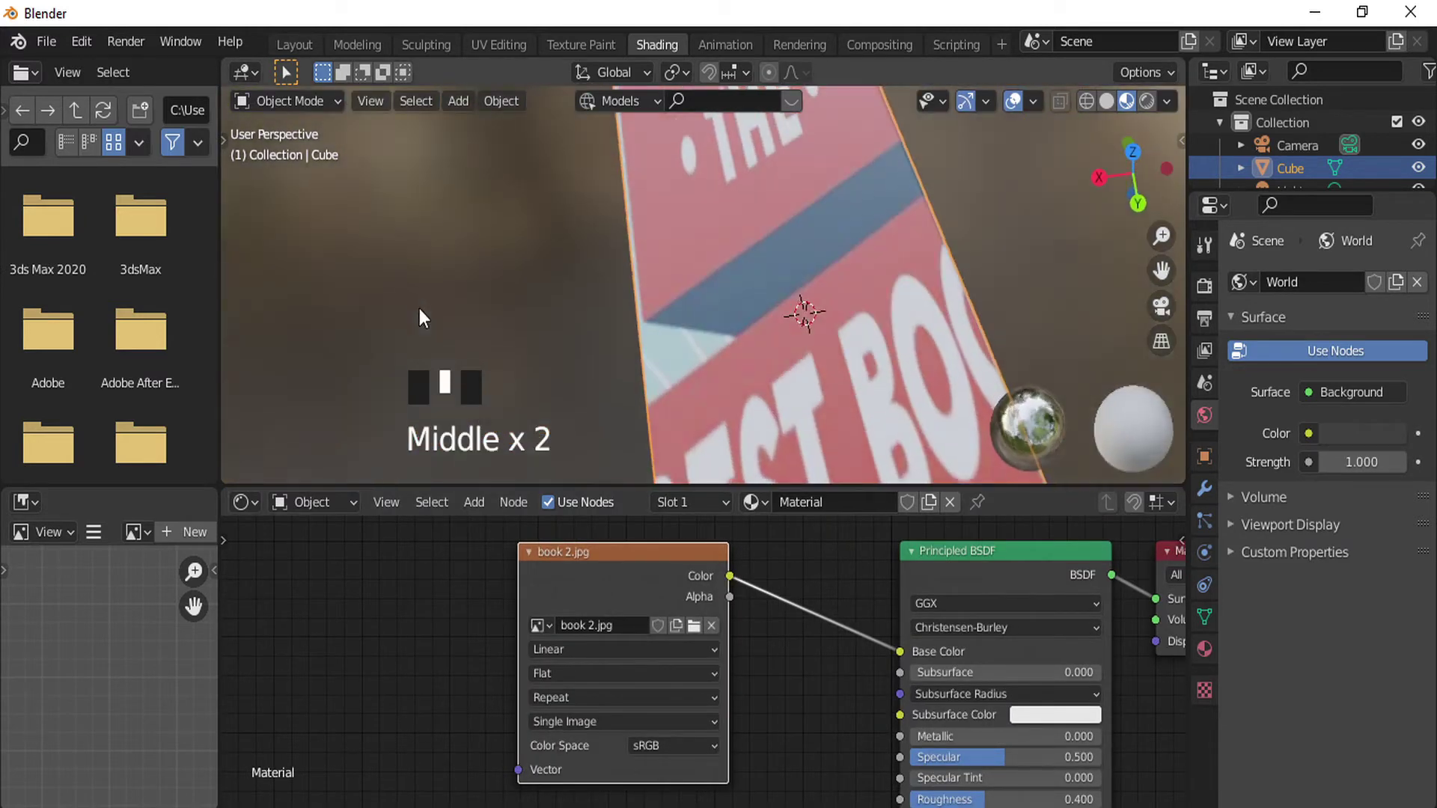
# - Remove the file browser area, widen the image editor beside the 3D viewport and switch it to the UV Editor
pyautogui.moveTo(6, 487); pyautogui.dragTo(171, 475)
pyautogui.moveTo(219, 409); pyautogui.dragTo(430, 409)
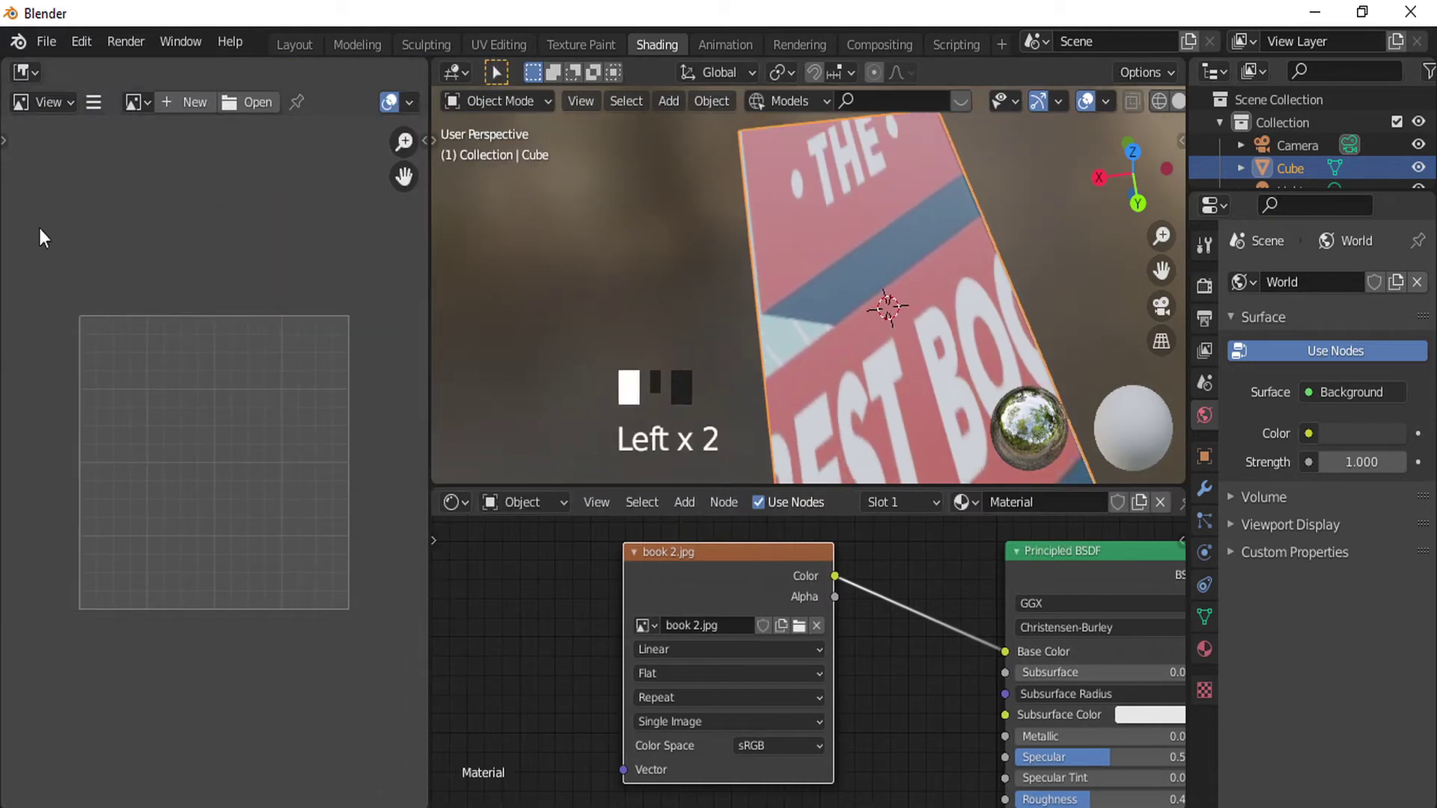
pyautogui.click(22, 71)
pyautogui.click(111, 190)
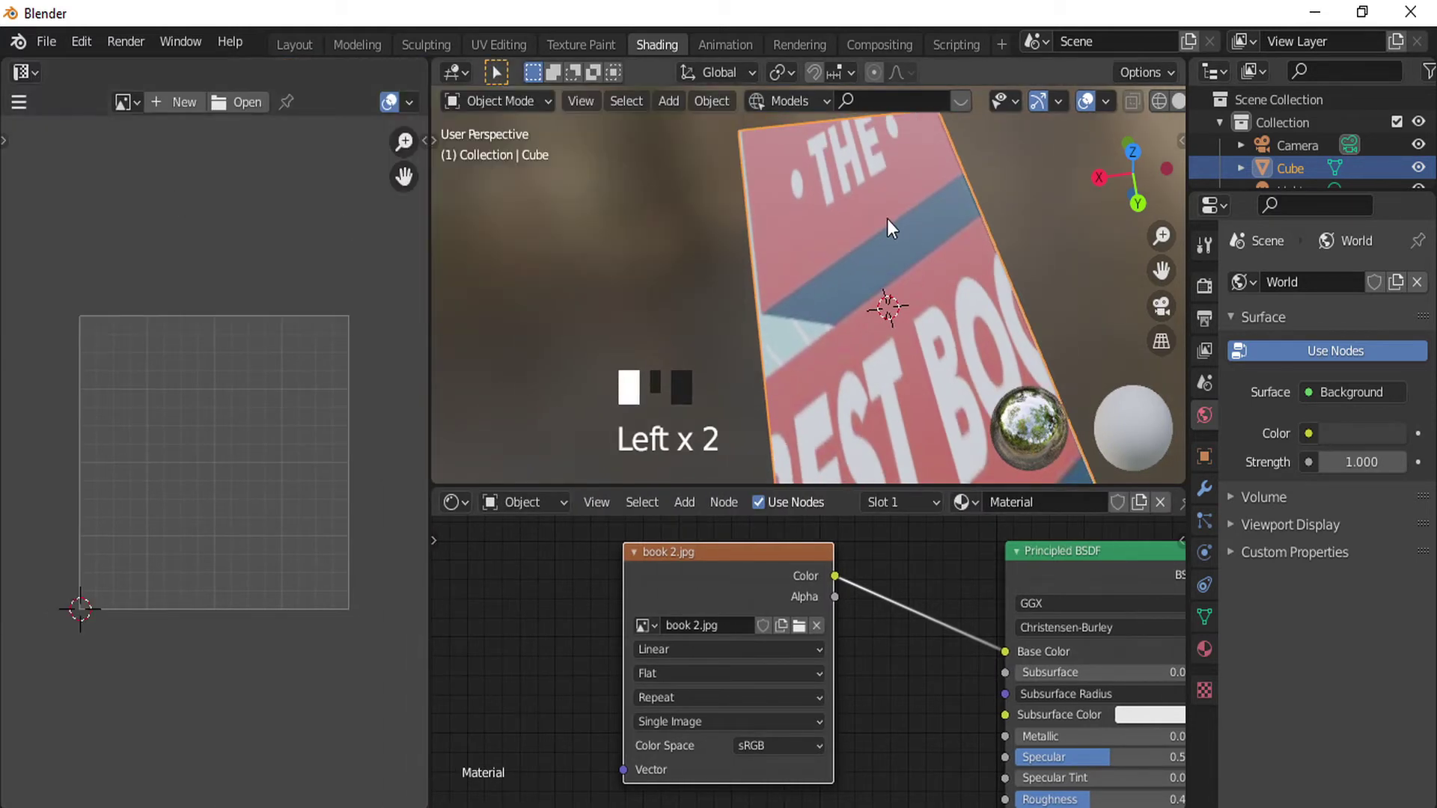
# - Enter Edit Mode on the book, select the rounded spine faces in the left orthographic view and unwrap them
pyautogui.scroll(-3, 885, 221)
pyautogui.press('Tab')
pyautogui.moveTo(844, 317); pyautogui.dragTo(835, 293, button='middle')
pyautogui.click(834, 294)
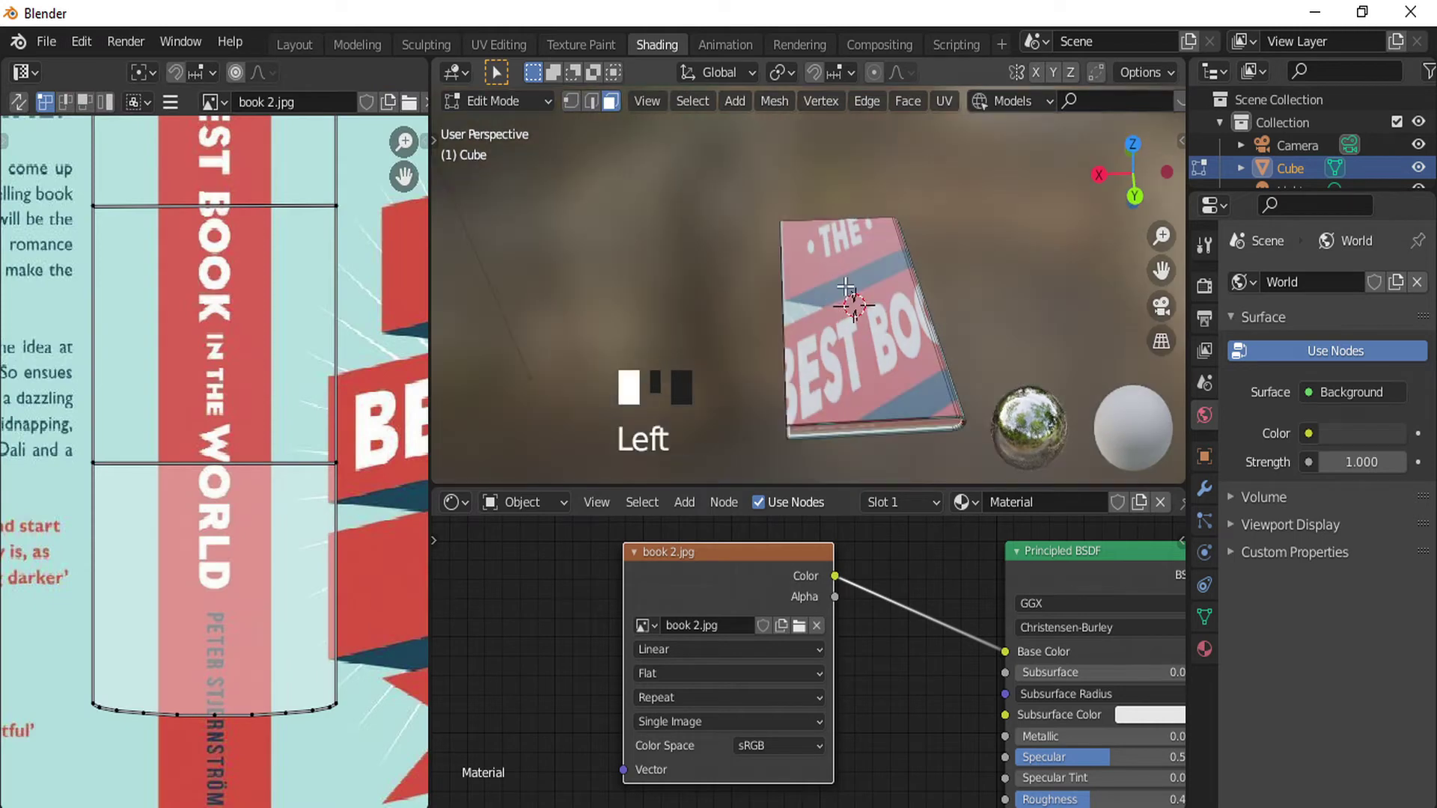
pyautogui.moveTo(797, 389); pyautogui.dragTo(763, 346, button='middle')
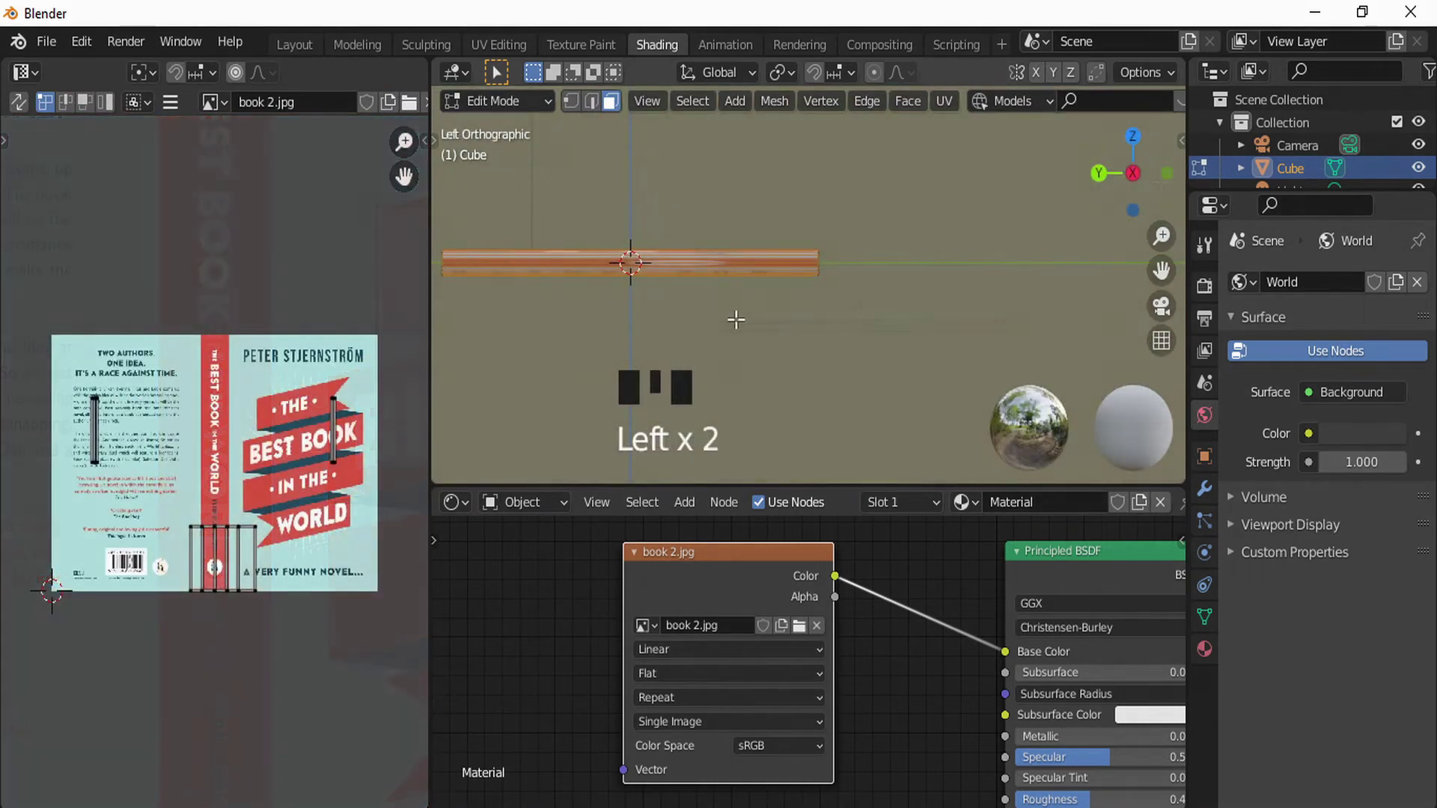
pyautogui.press('u')
pyautogui.click(724, 308)
pyautogui.moveTo(724, 239); pyautogui.dragTo(519, 346, button='middle')
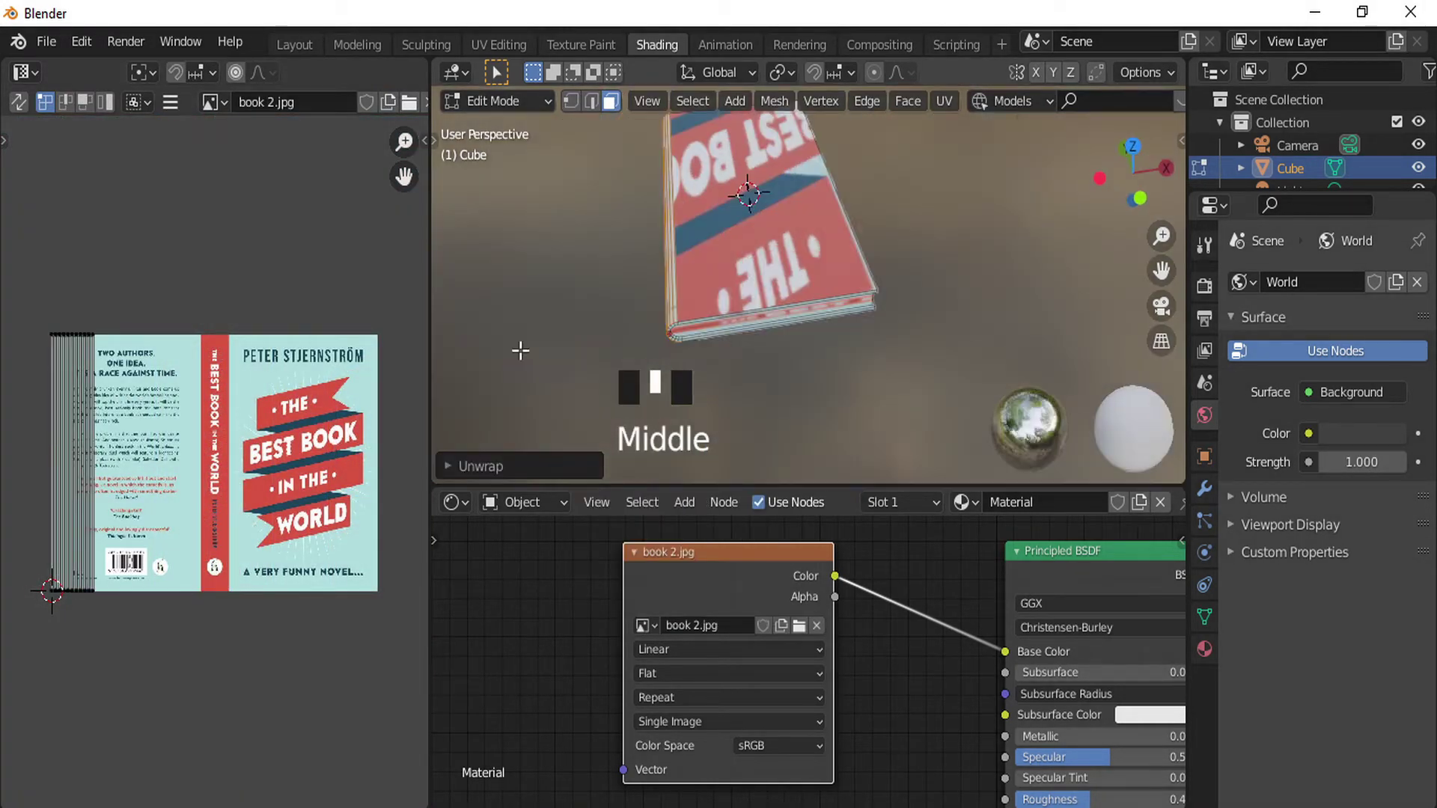
# - Select the book's large top face and unwrap it
pyautogui.click(806, 245)
pyautogui.press('u')
pyautogui.click(734, 256)
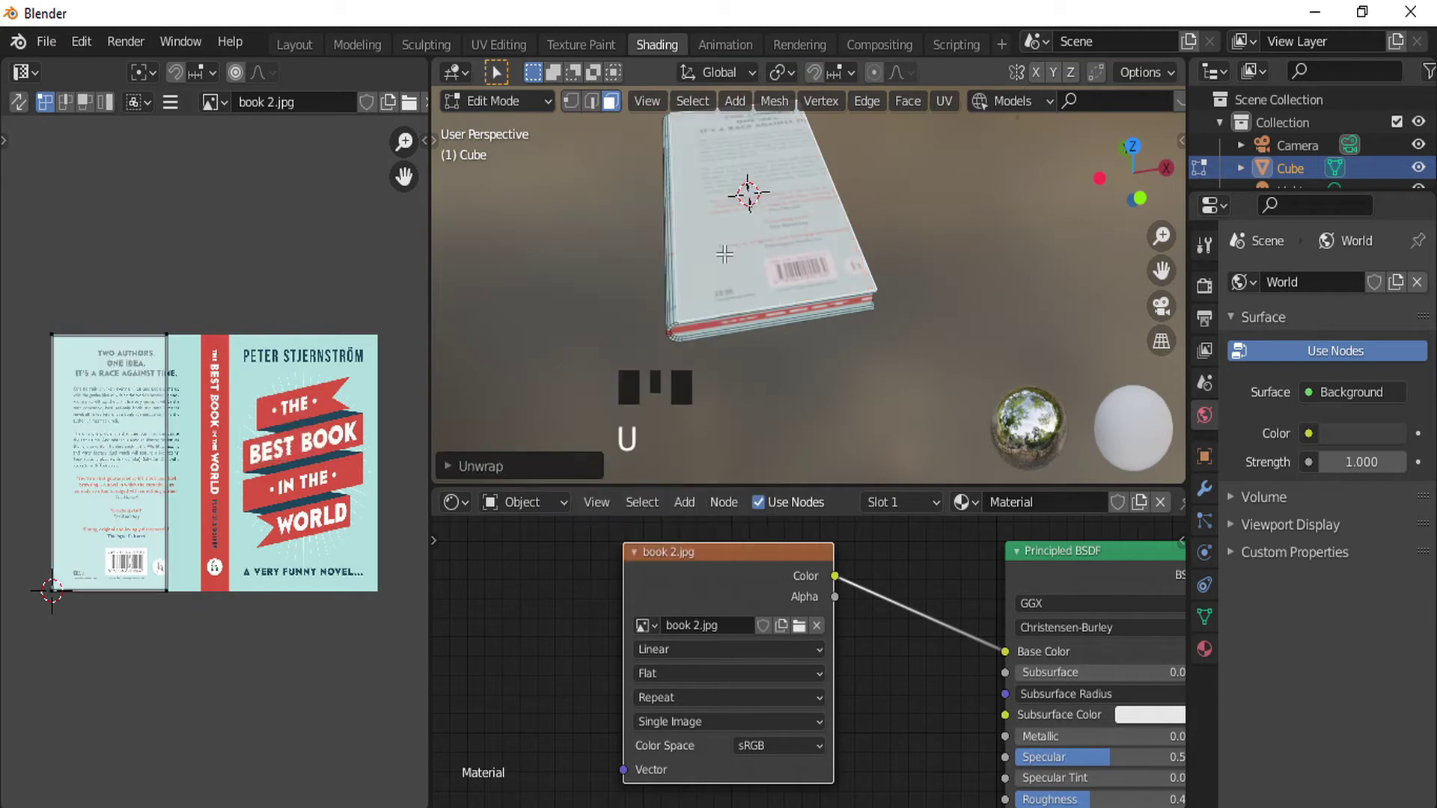
# - Move the top face's UV island along X onto the front cover artwork of book 2.jpg
pyautogui.scroll(2, 131, 466)
pyautogui.scroll(5, 749, 336)
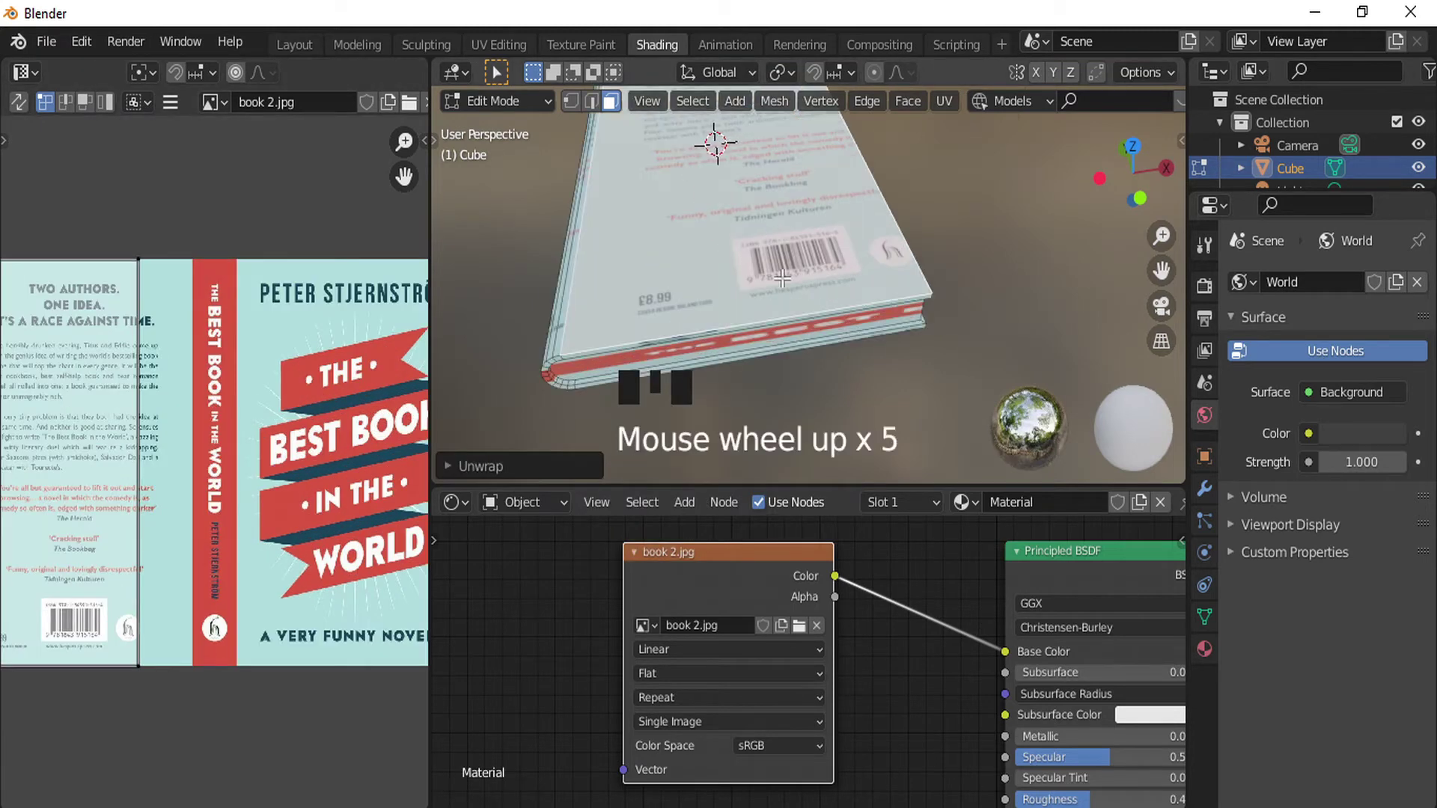
pyautogui.keyDown('shift'); pyautogui.moveTo(748, 337); pyautogui.dragTo(794, 416, button='middle'); pyautogui.keyUp('shift')
pyautogui.scroll(4, 794, 415)
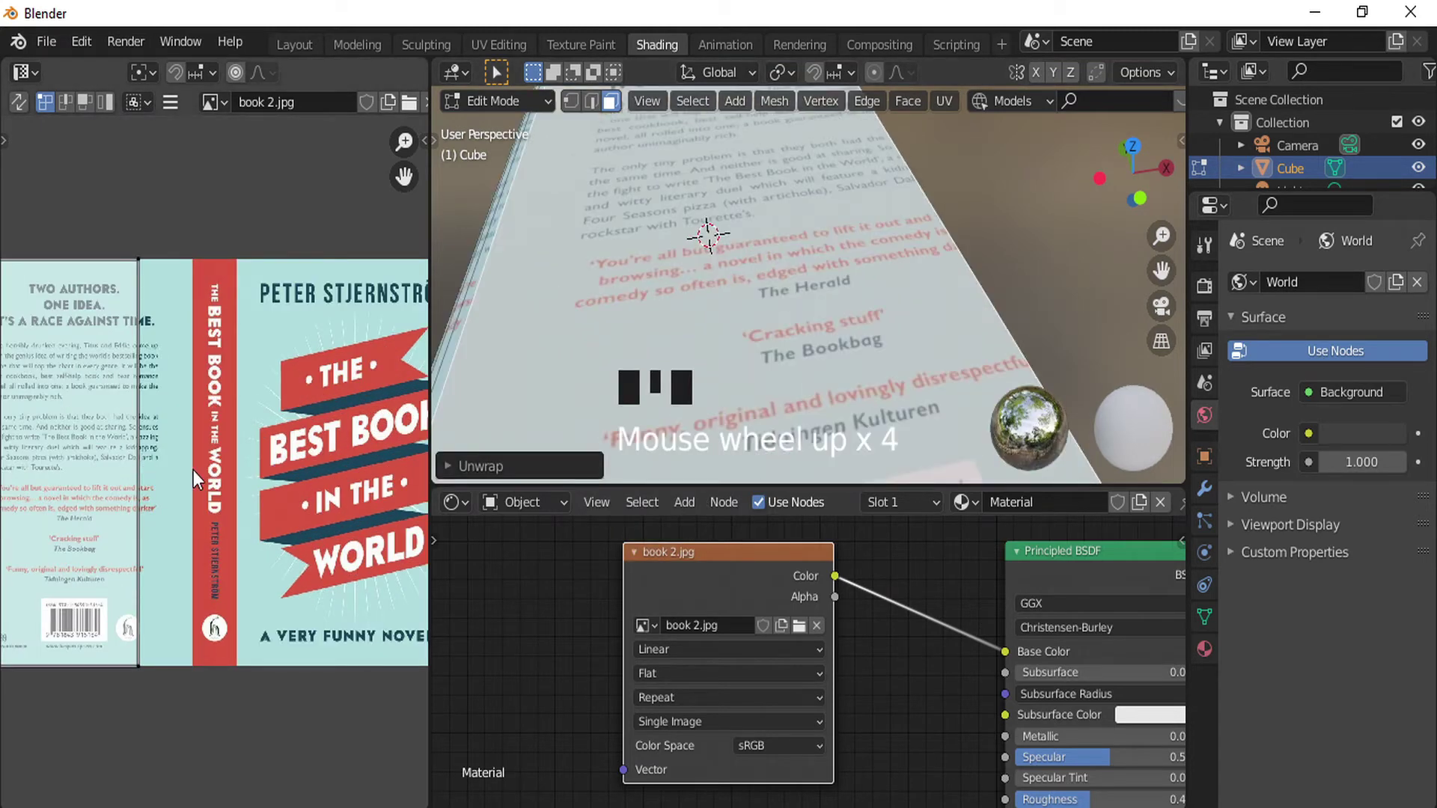
pyautogui.press('g')
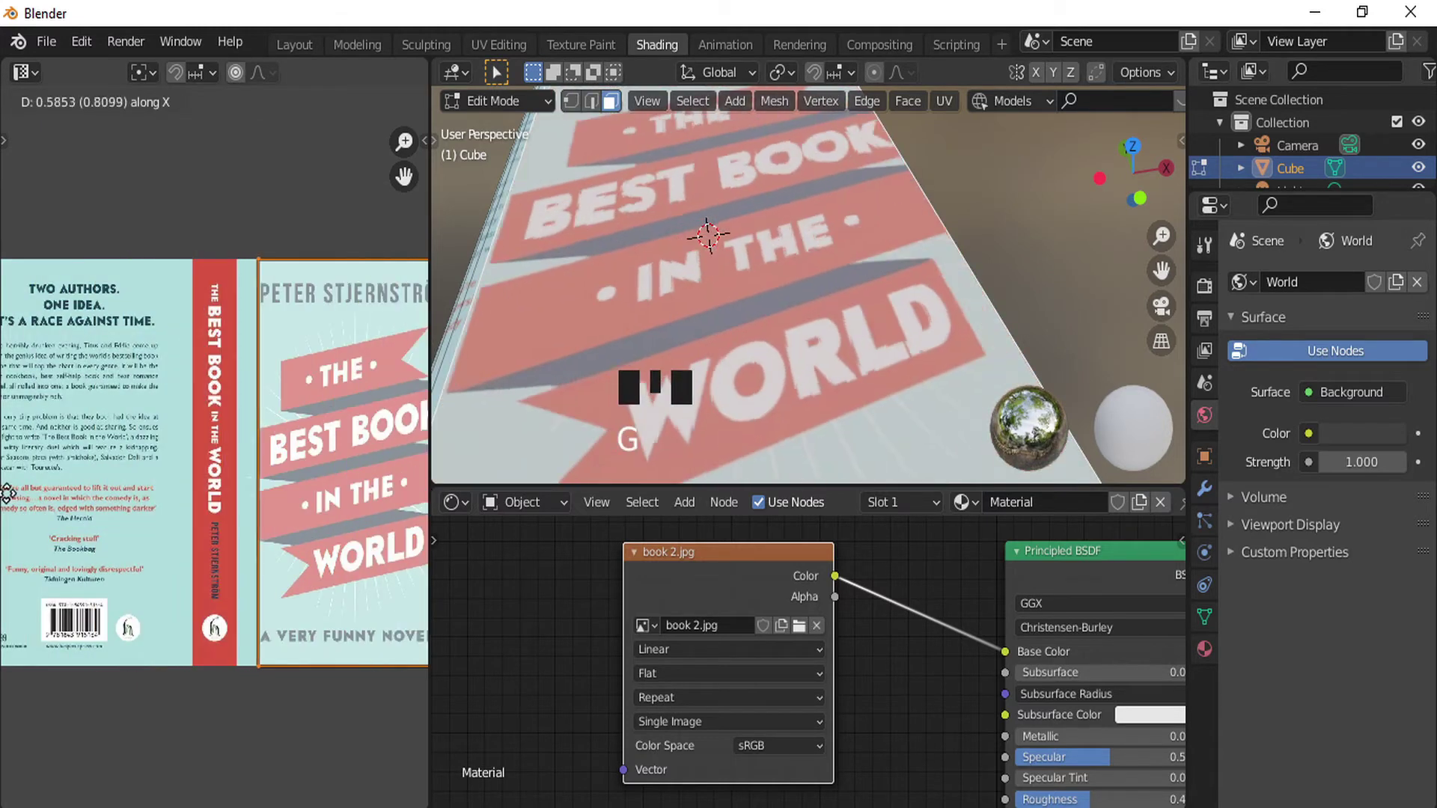
pyautogui.click(388, 493)
# - Scale and shift the top face's UV island along X and Y to fit the edges of the front cover artwork
pyautogui.scroll(-3, 214, 463)
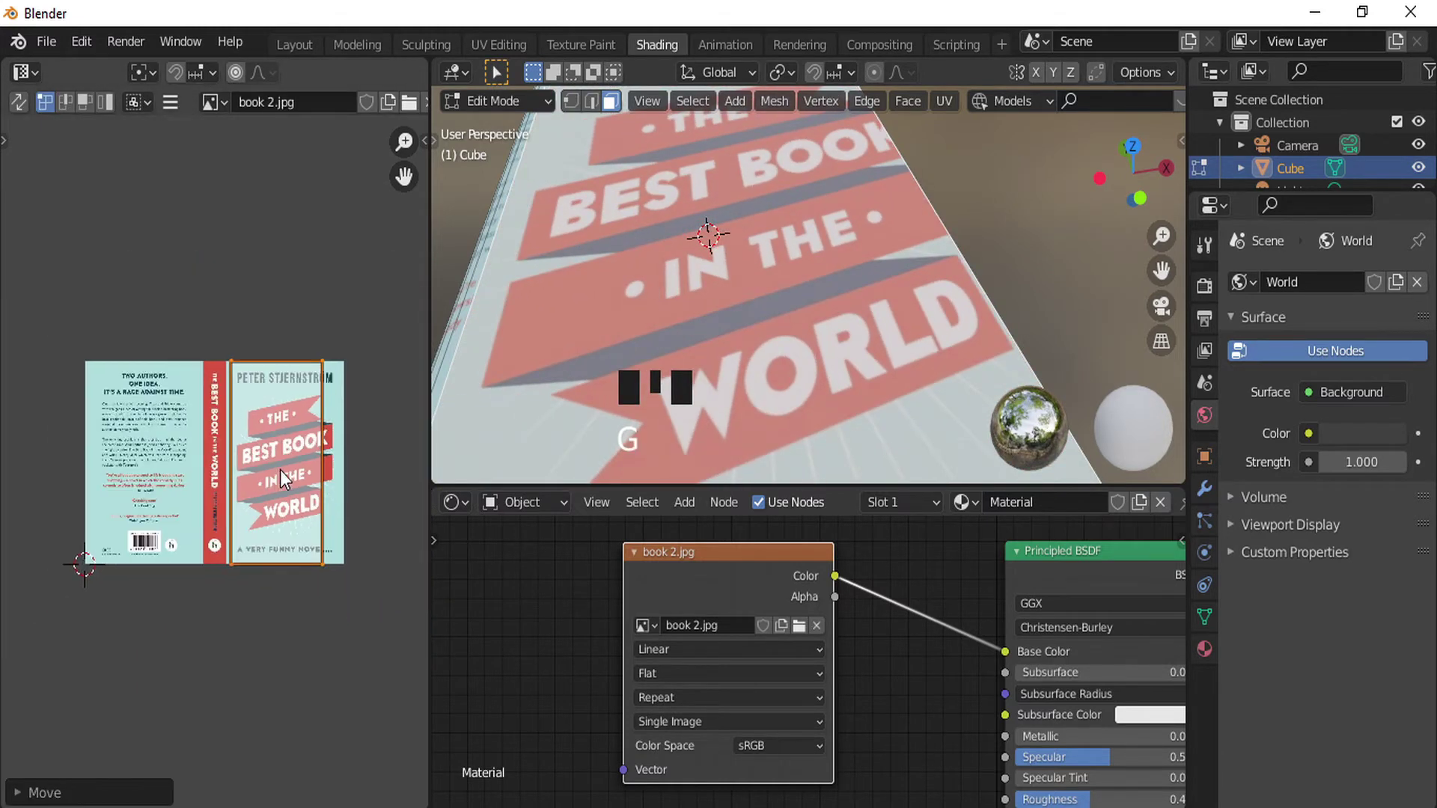
pyautogui.press('s')
pyautogui.press('x')
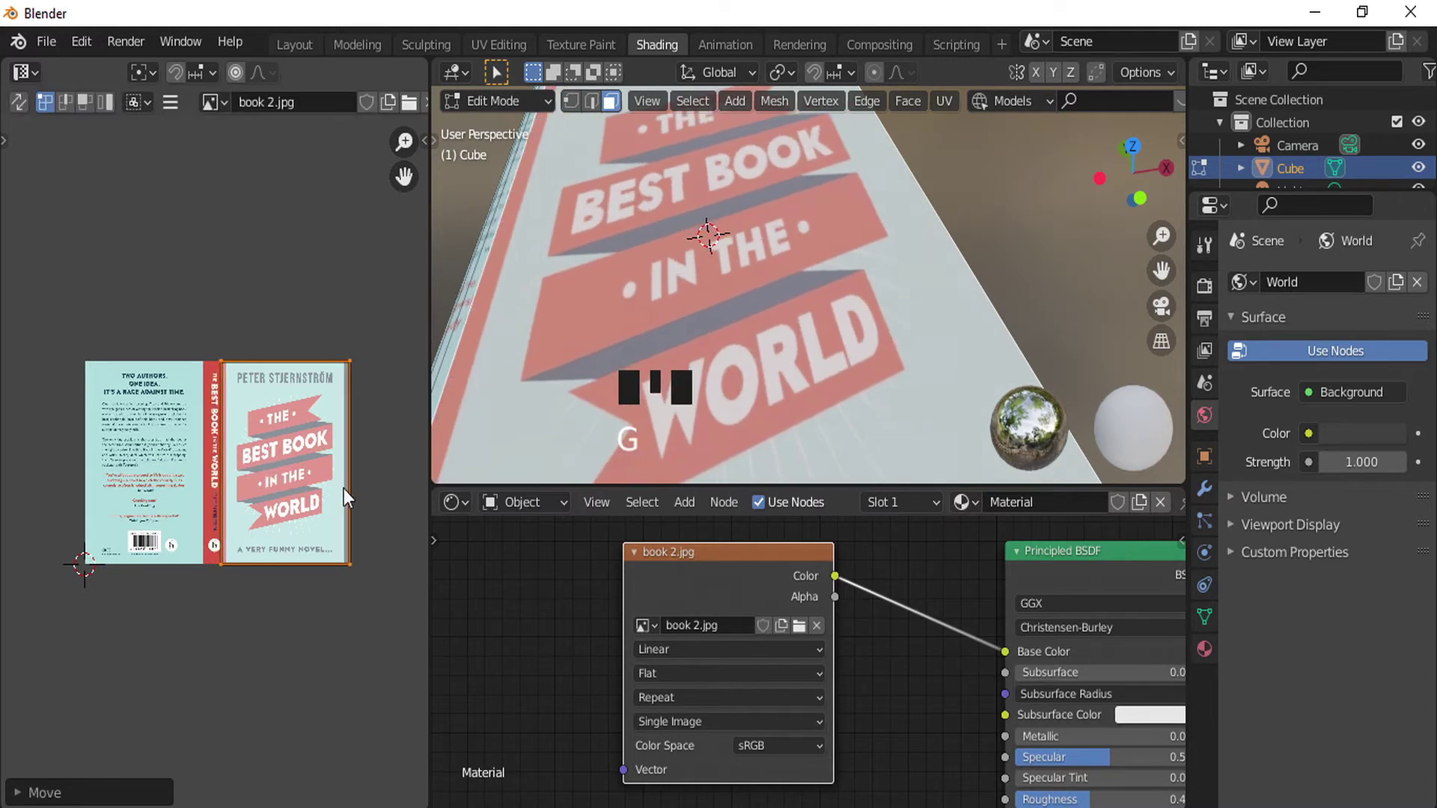
pyautogui.press('x')
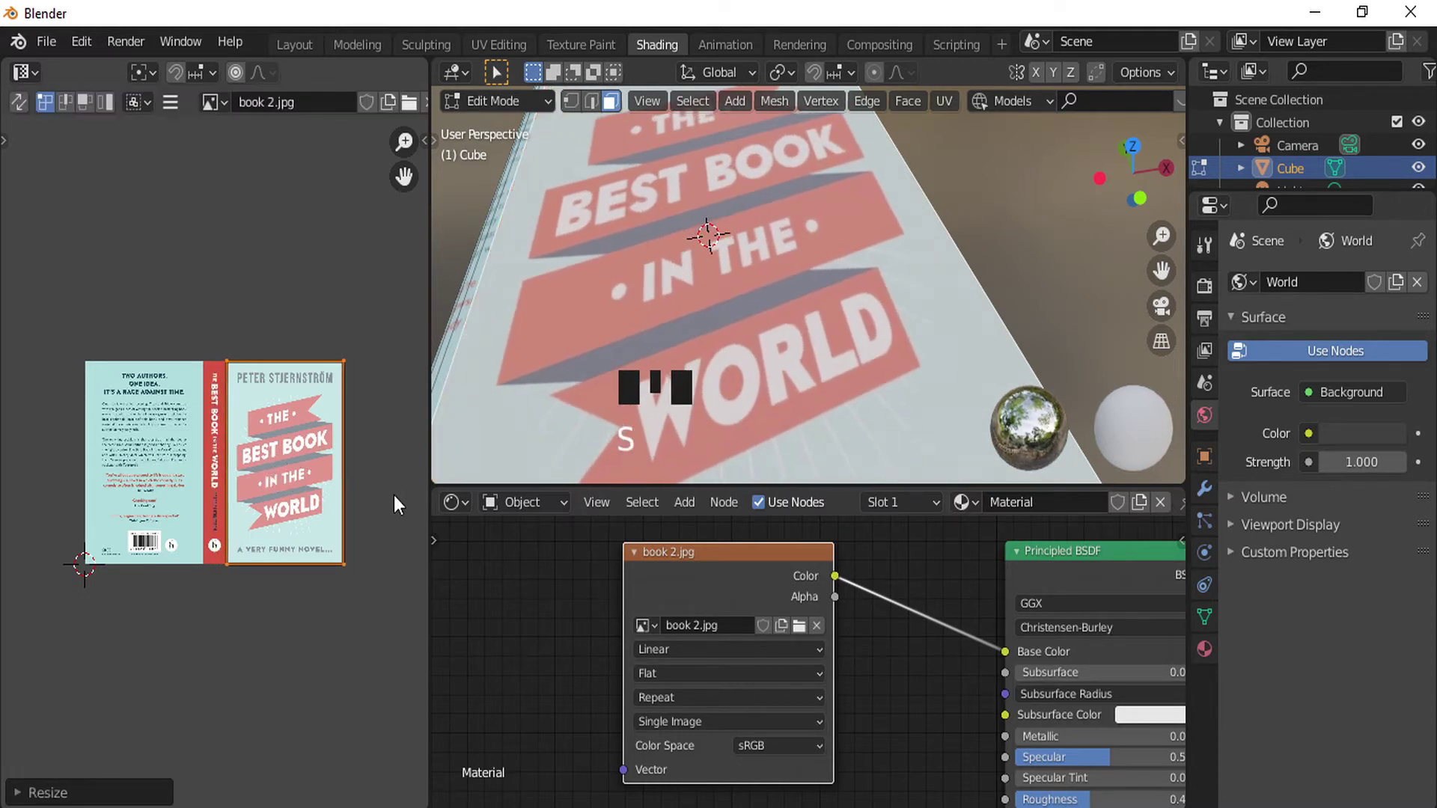
pyautogui.press('s')
pyautogui.press('y')
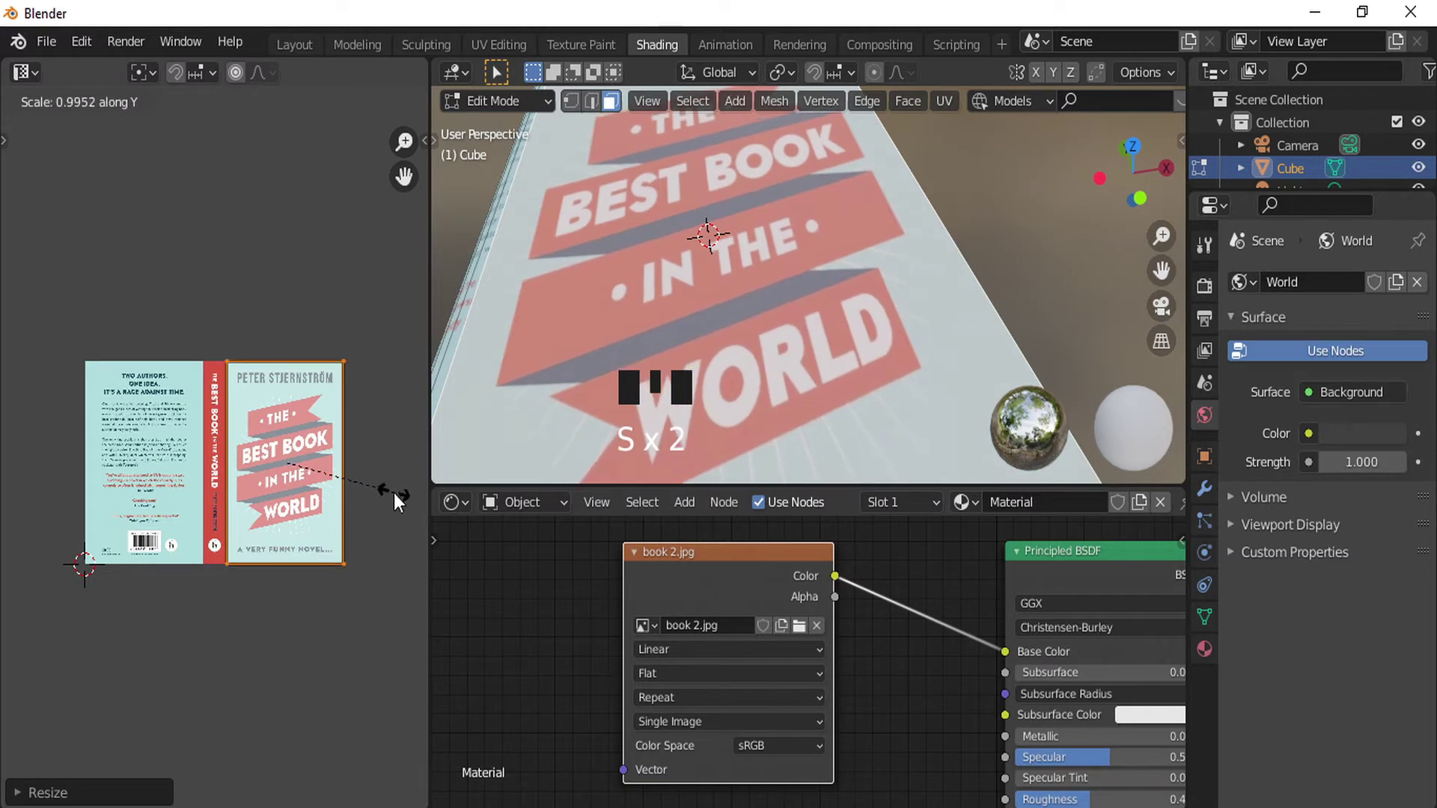
pyautogui.click(394, 492)
# - Select all the rounded spine faces and move their UVs along X over the red spine strip in the image
pyautogui.moveTo(748, 247); pyautogui.dragTo(875, 210, button='middle')
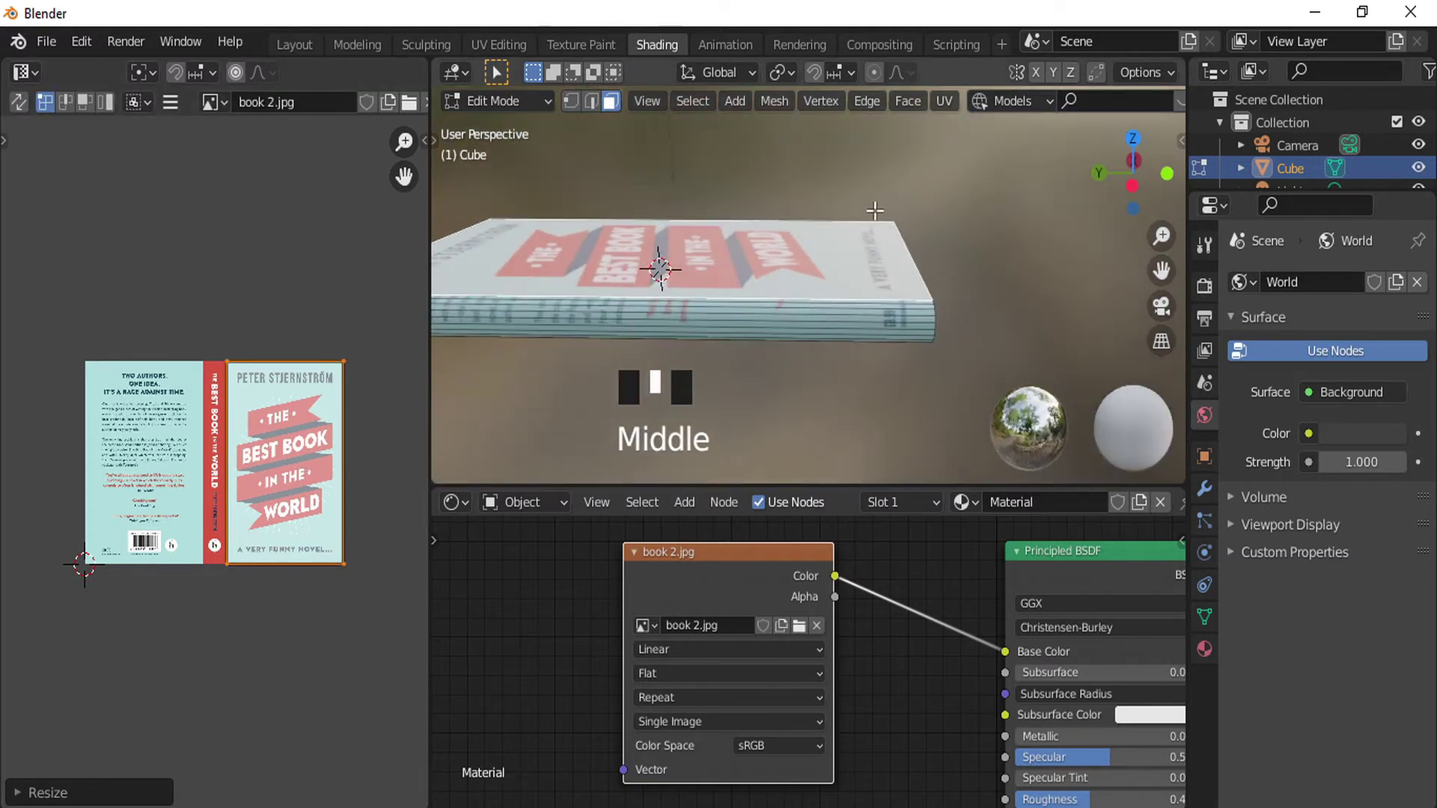
pyautogui.moveTo(825, 388); pyautogui.dragTo(825, 387)
pyautogui.moveTo(826, 388); pyautogui.dragTo(818, 516, button='middle')
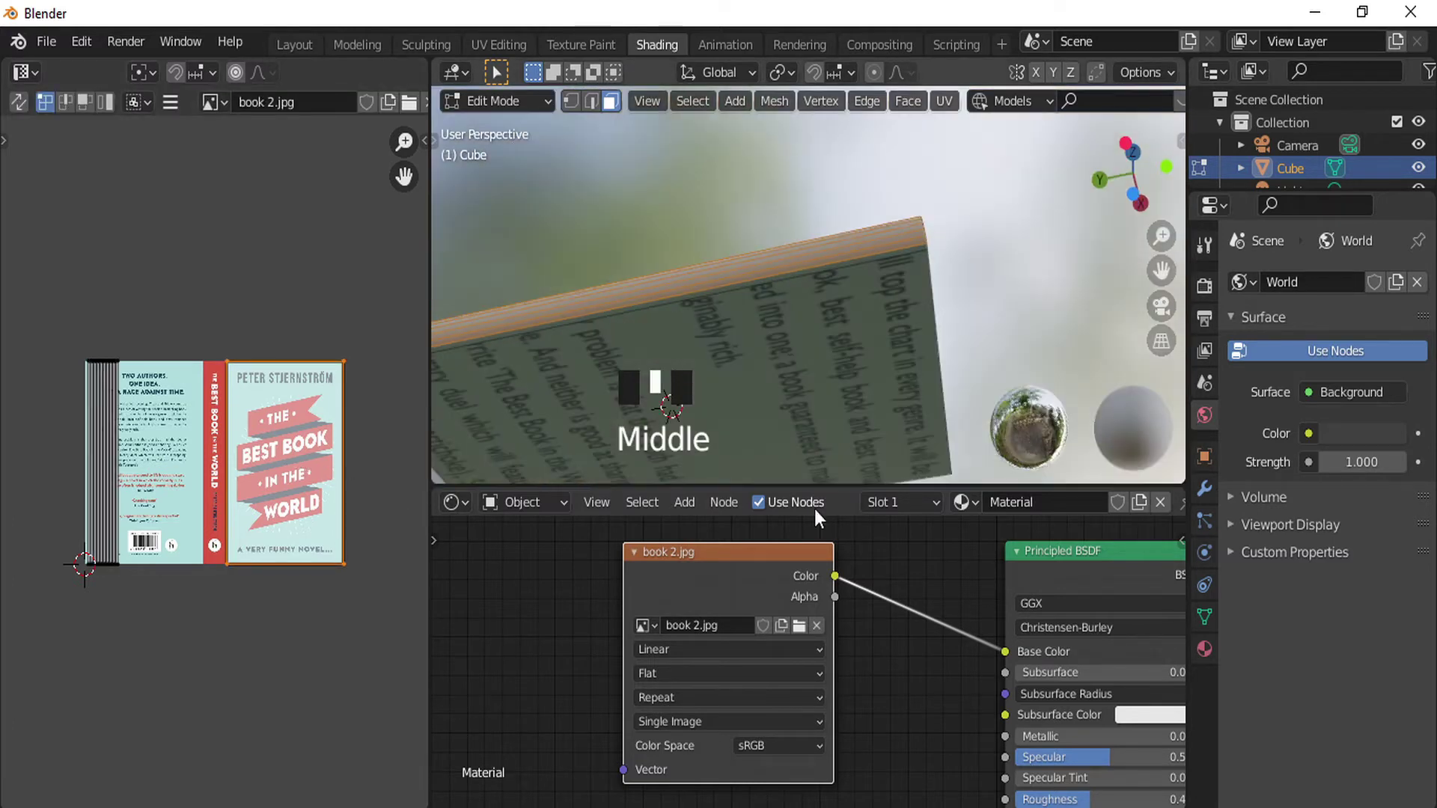
pyautogui.moveTo(779, 445); pyautogui.dragTo(772, 212, button='middle')
pyautogui.keyDown('ctrl'); pyautogui.moveTo(907, 184); pyautogui.dragTo(915, 246); pyautogui.keyUp('ctrl')
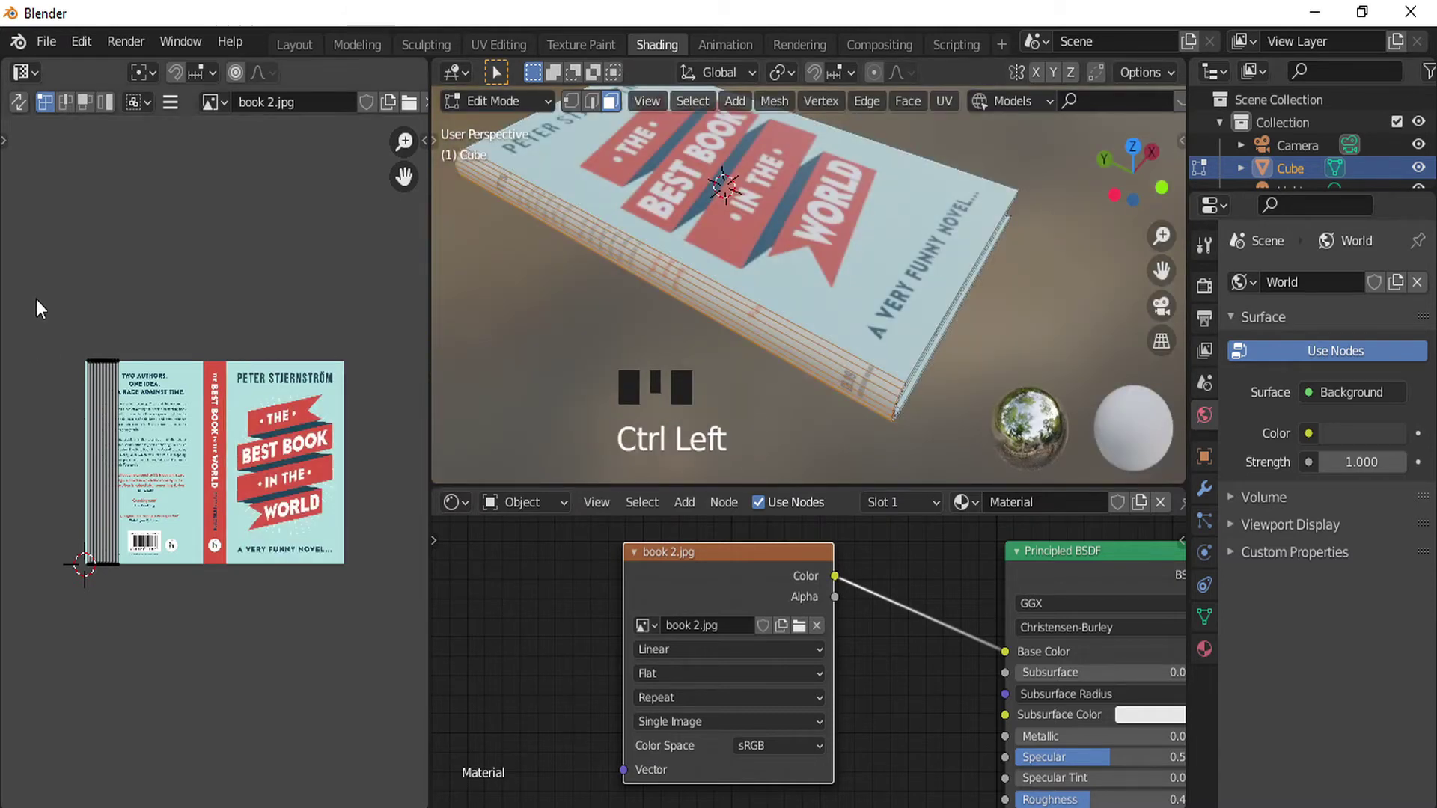
pyautogui.press('g')
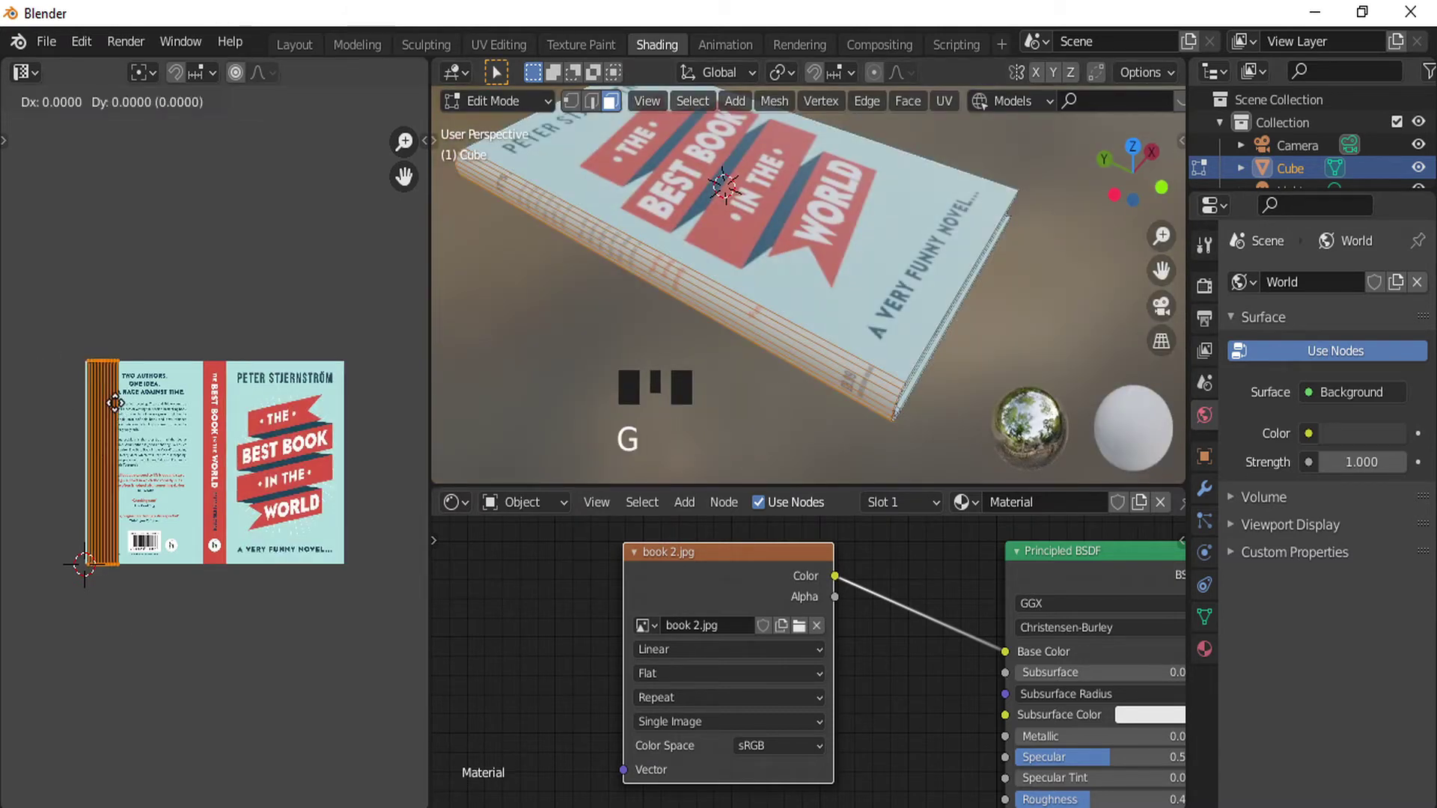
pyautogui.press('x')
pyautogui.click(224, 423)
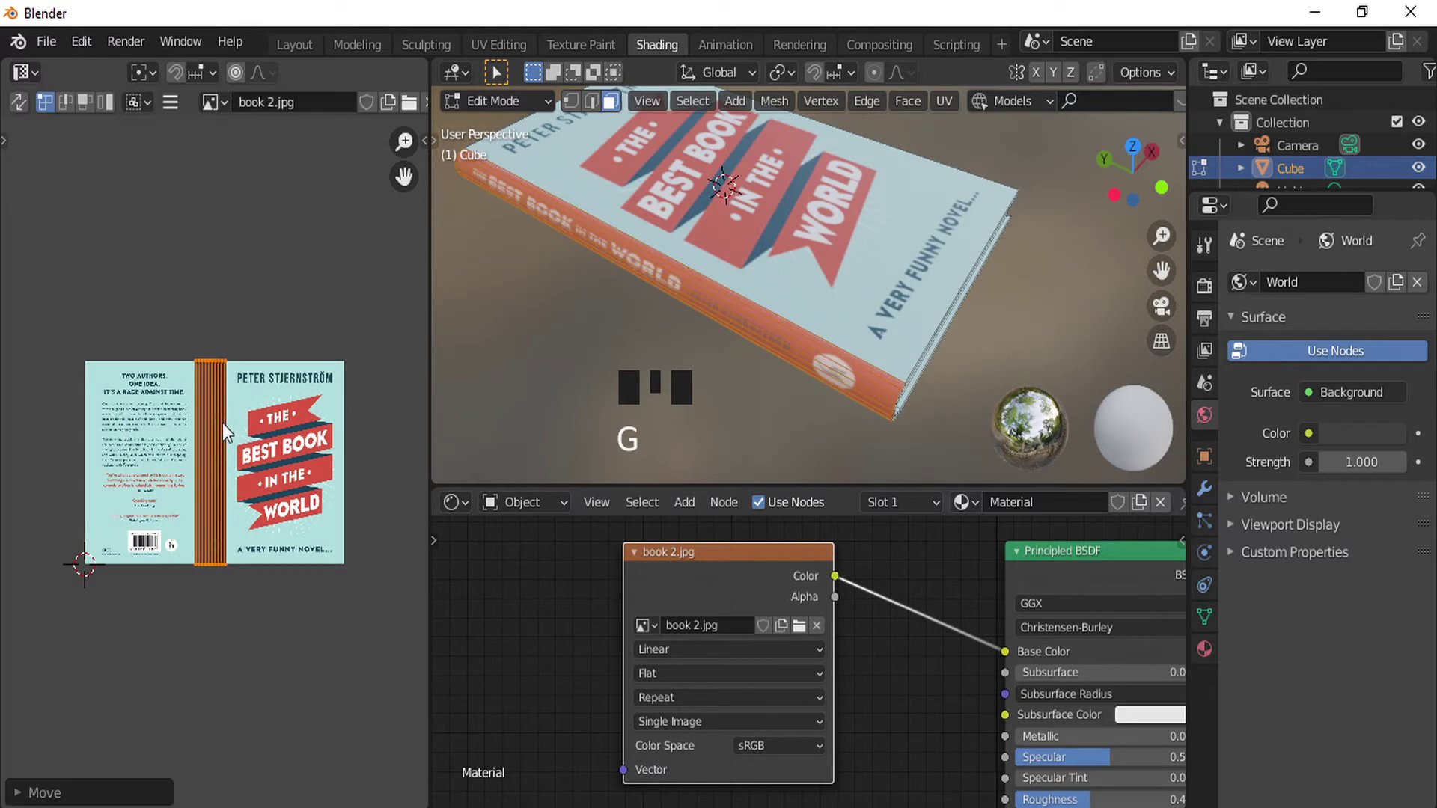
# - Narrow the spine UVs along X, center them on the red spine strip and return to Object Mode
pyautogui.scroll(5, 279, 489)
pyautogui.press('s')
pyautogui.press('x')
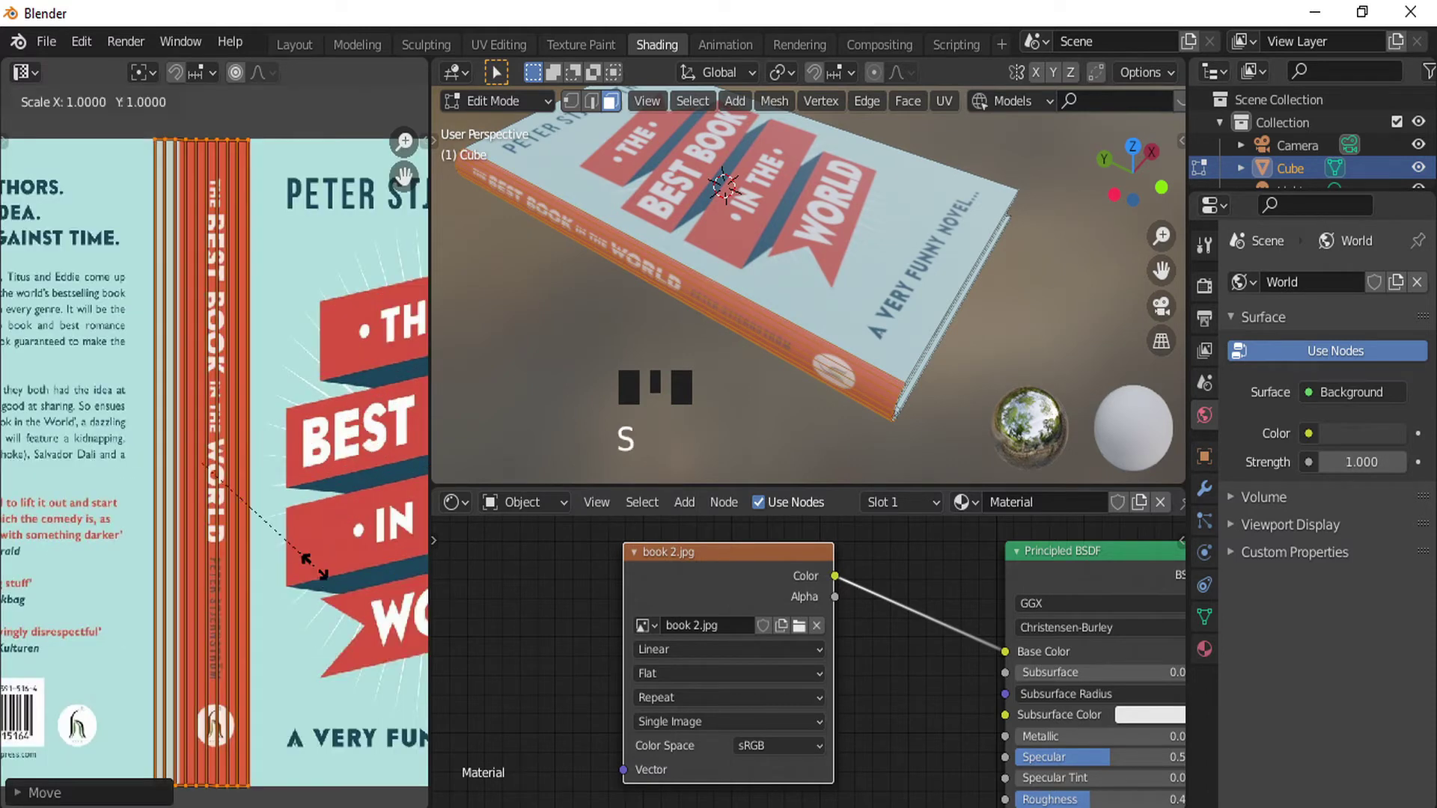
pyautogui.press('x')
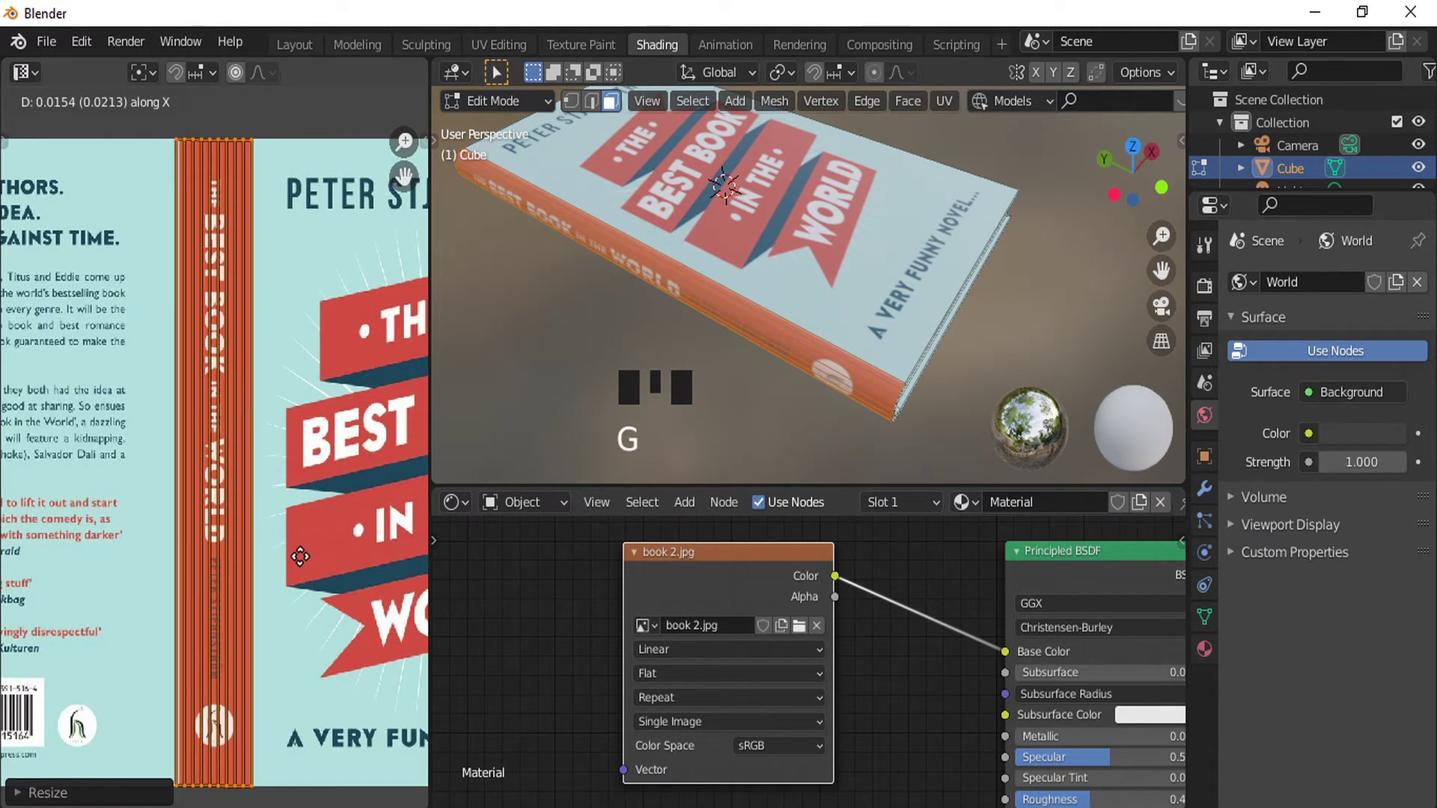
pyautogui.click(295, 552)
pyautogui.press('Tab')
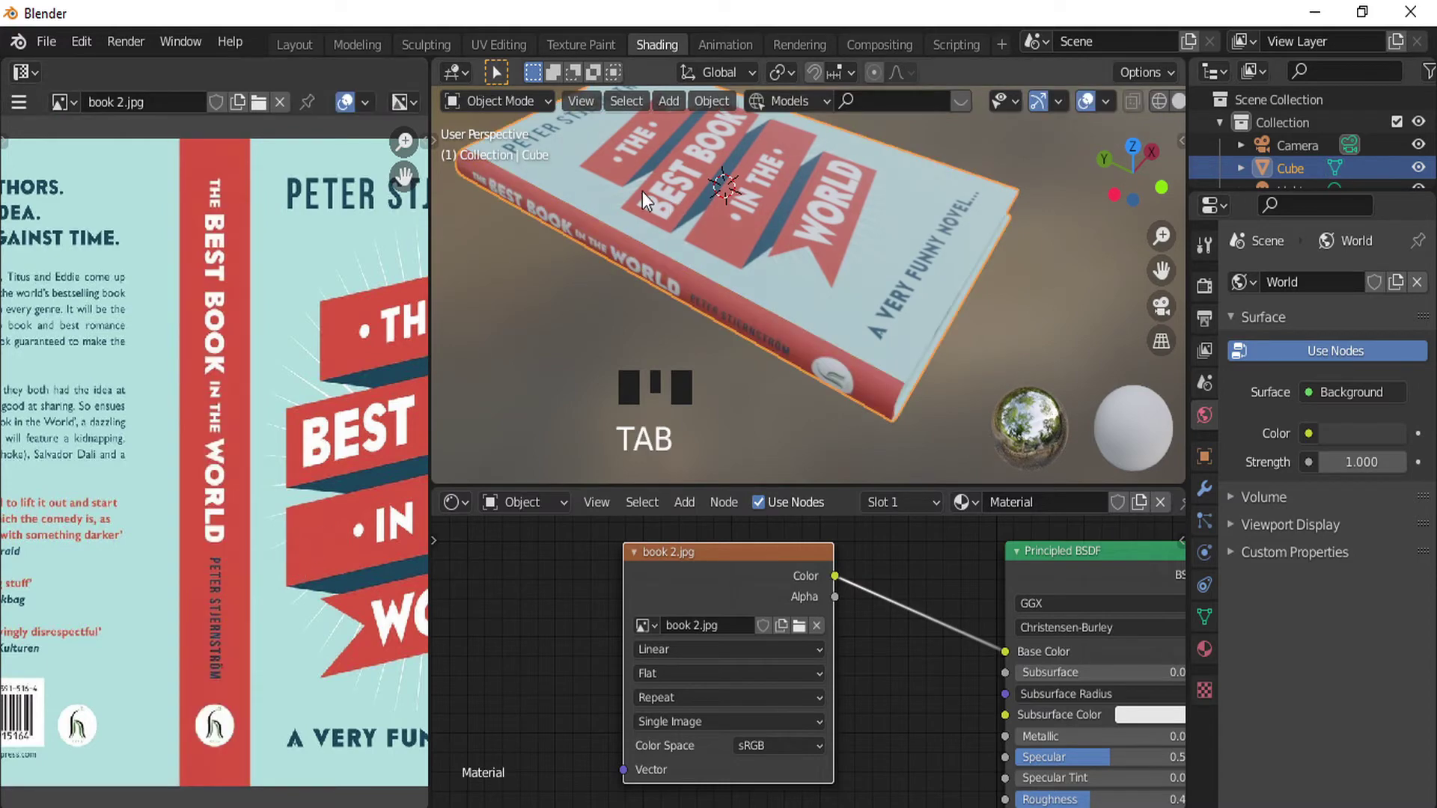
# - Select the spine faces along the underside edge in Edit Mode and shift their UVs toward the red spine strip
pyautogui.scroll(2, 681, 280)
pyautogui.moveTo(681, 280); pyautogui.dragTo(797, 195, button='middle')
pyautogui.keyDown('shift'); pyautogui.moveTo(898, 176); pyautogui.dragTo(577, 235, button='middle'); pyautogui.keyUp('shift')
pyautogui.scroll(-4, 684, 253)
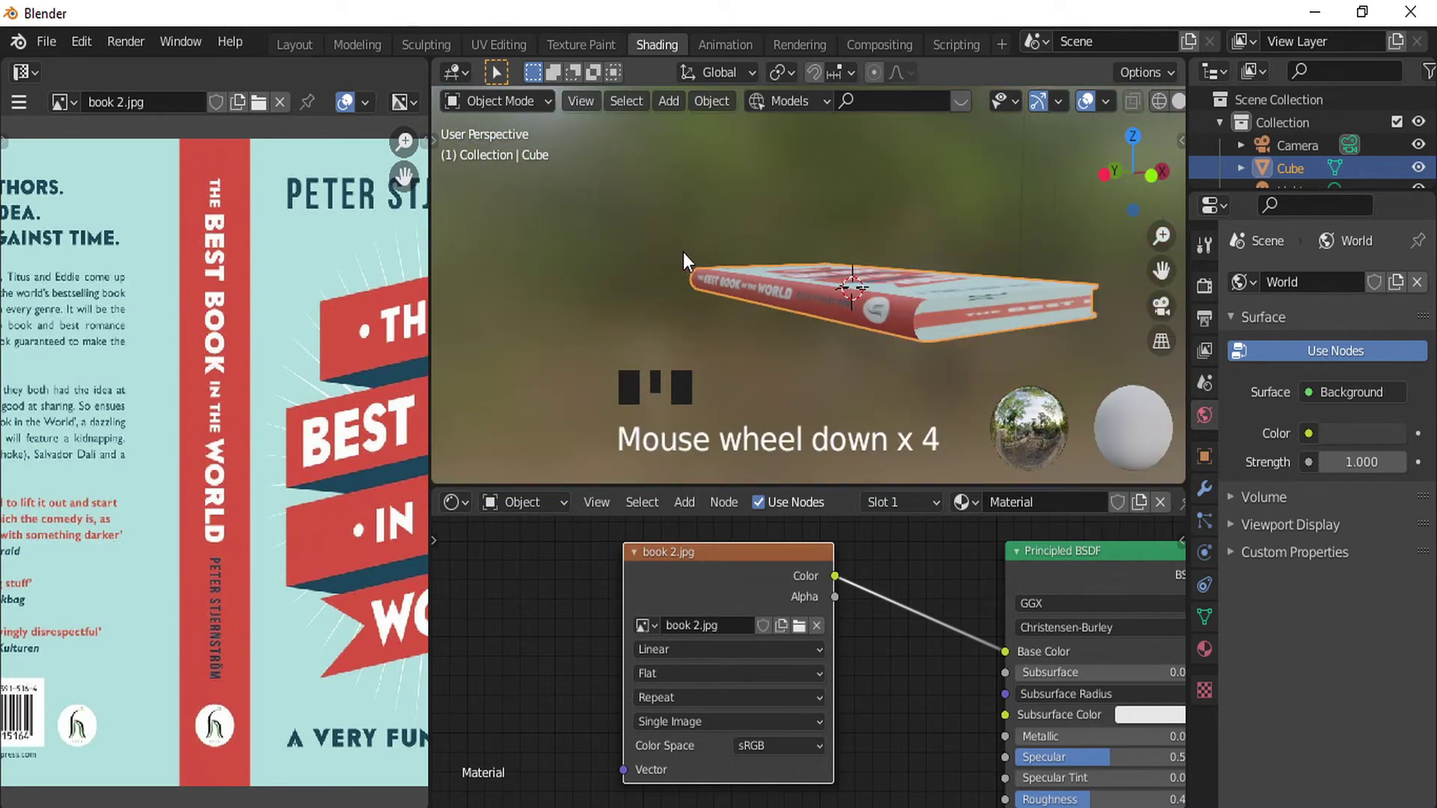
pyautogui.moveTo(684, 252); pyautogui.dragTo(484, 391, button='middle')
pyautogui.press('Tab')
pyautogui.click(733, 199)
pyautogui.scroll(3, 836, 217)
pyautogui.click(881, 283)
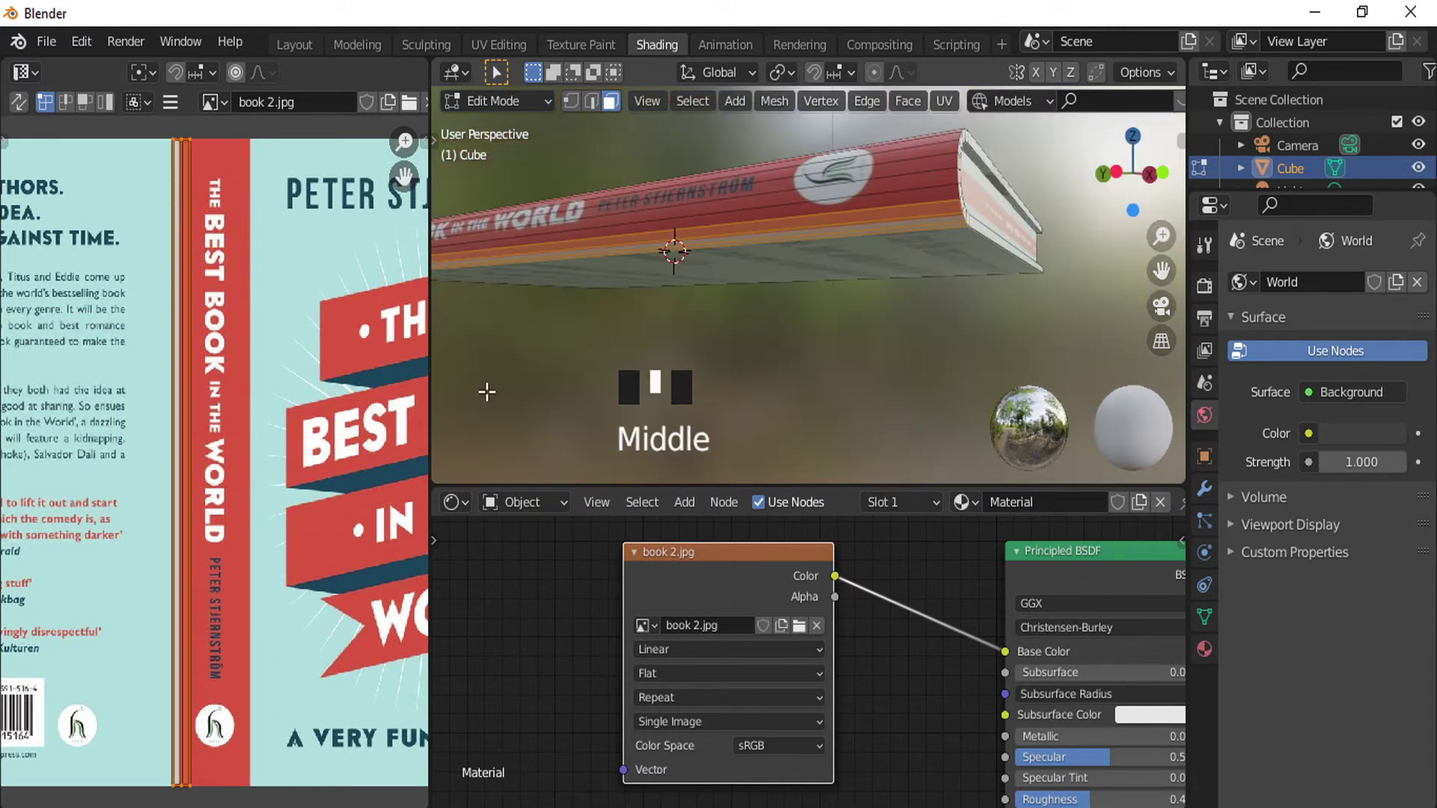
pyautogui.press('g')
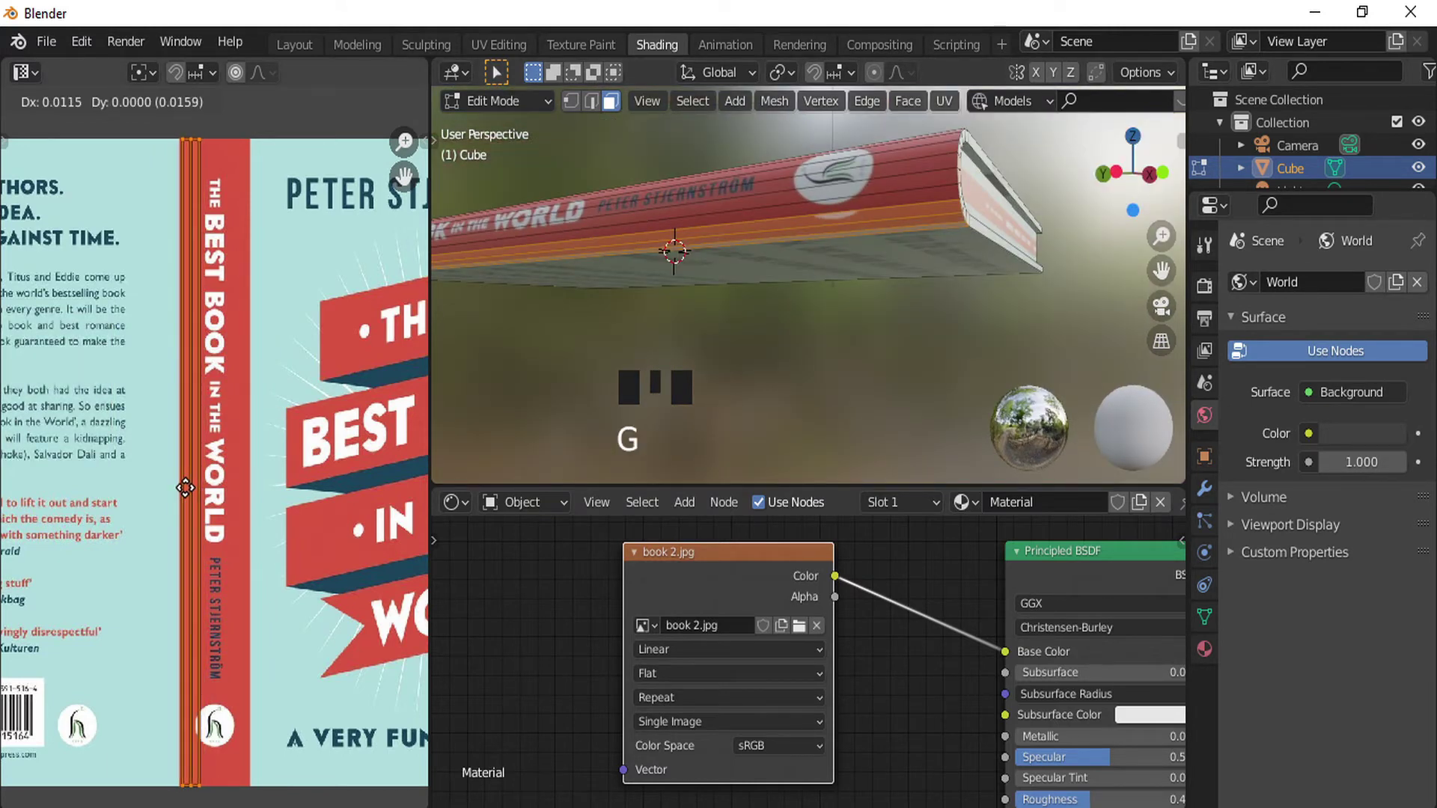
pyautogui.click(178, 485)
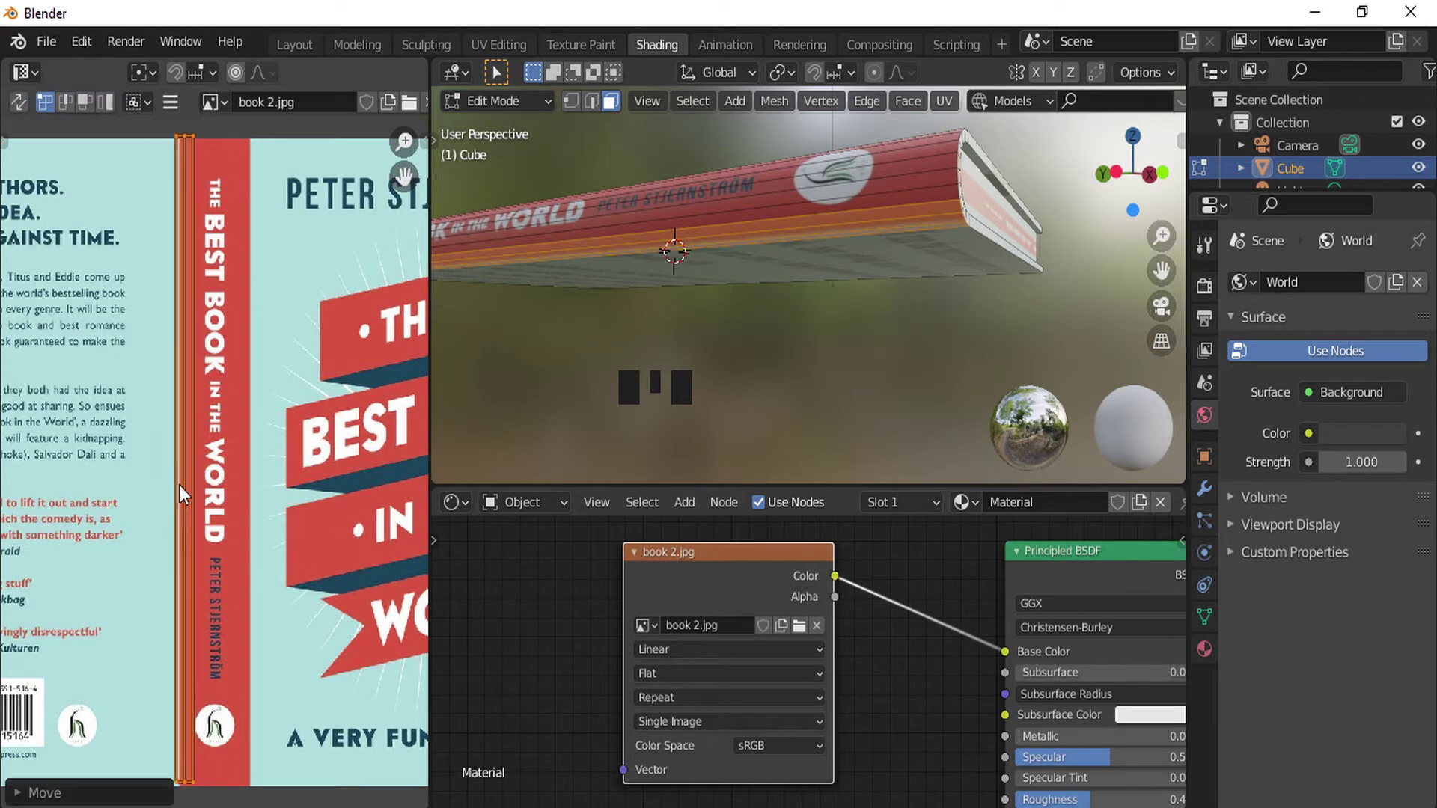
# - Scale down the UVs of the underside spine faces, place them in the plain red area and leave Edit Mode
pyautogui.press('s')
pyautogui.press('g')
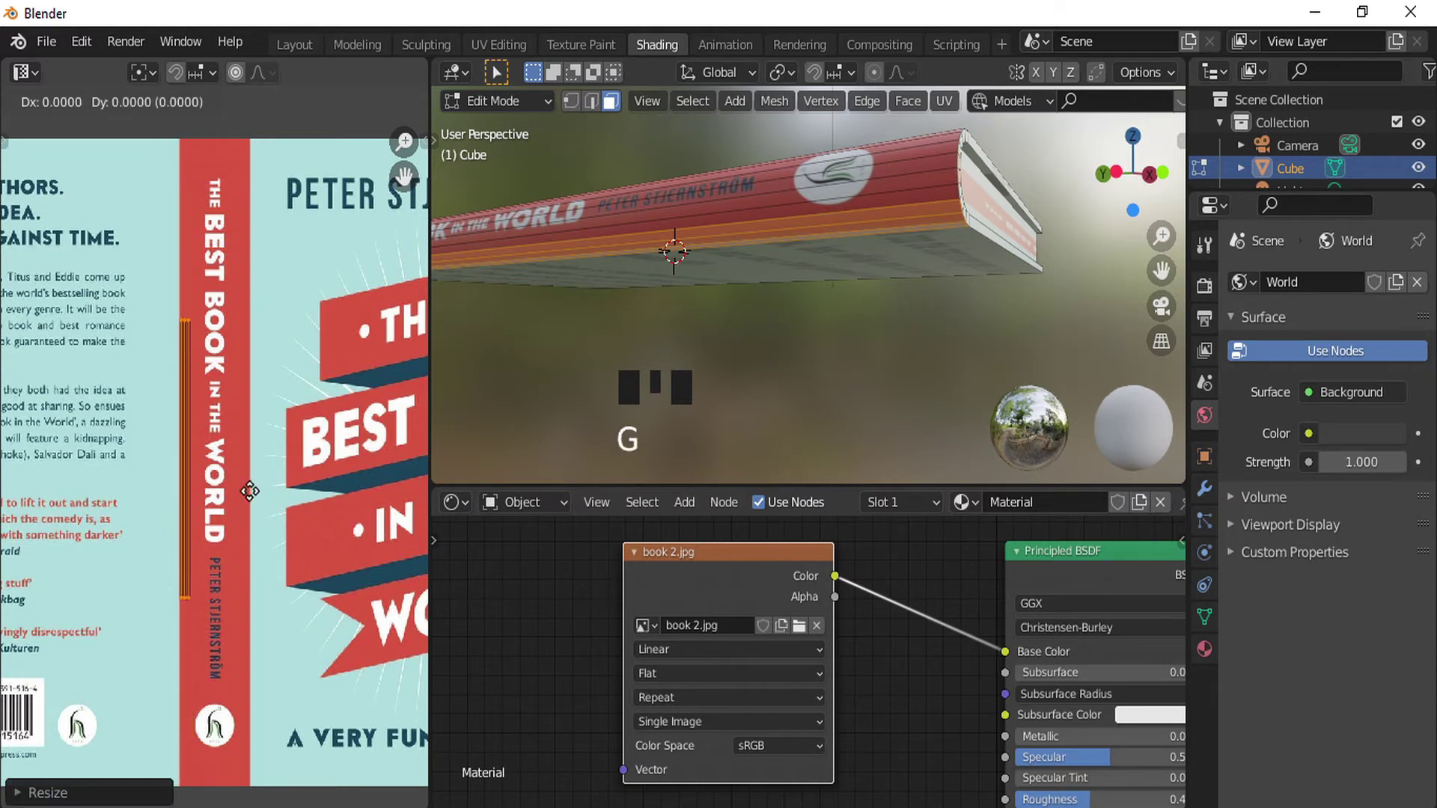
pyautogui.press('Tab')
# - Select the book's large bottom face in Edit Mode and unwrap it
pyautogui.moveTo(472, 451); pyautogui.dragTo(859, 214, button='middle')
pyautogui.press('Tab')
pyautogui.click(875, 250)
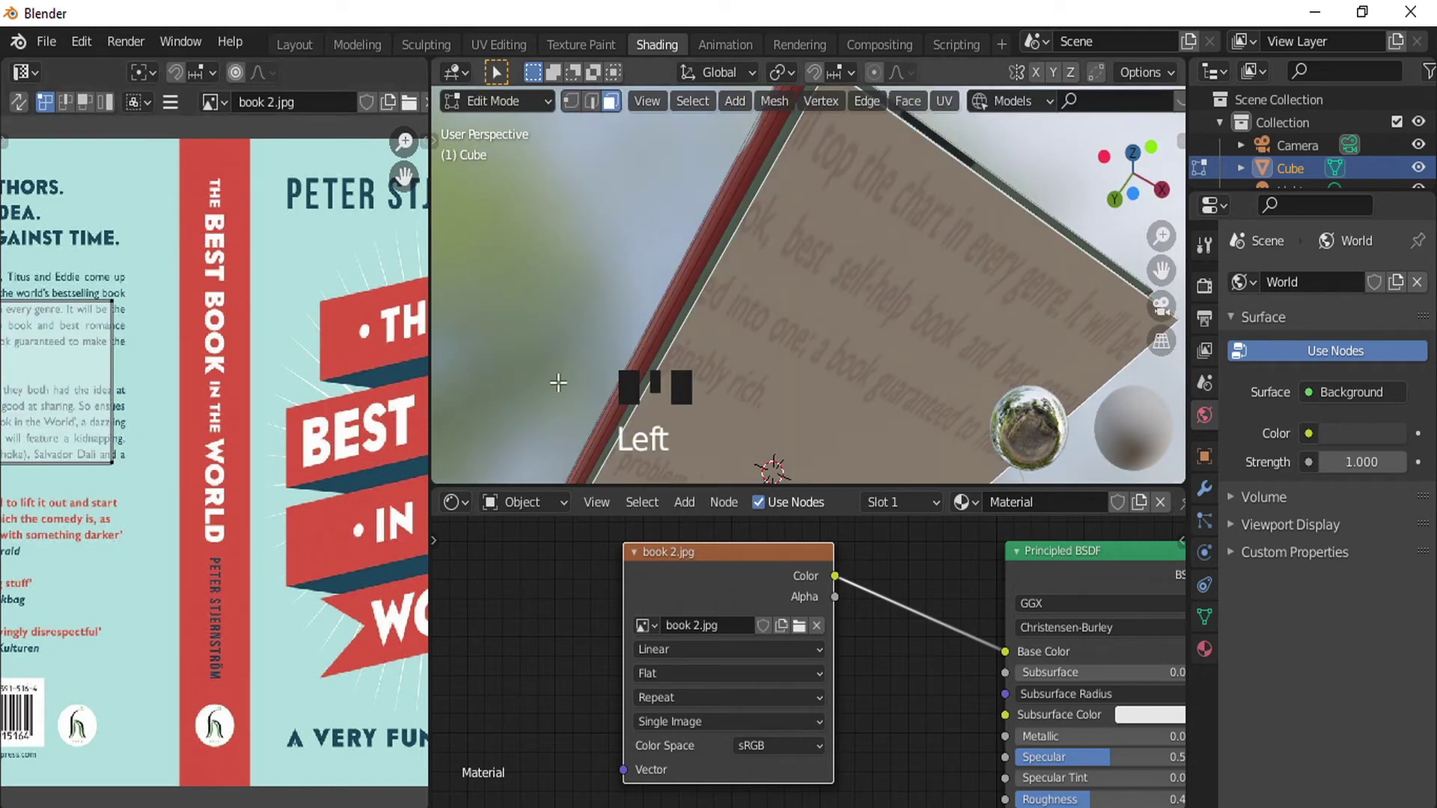
pyautogui.press('u')
pyautogui.click(727, 314)
# - Select the bottom face's entire UV island and rotate it 90 degrees
pyautogui.scroll(-5, 206, 406)
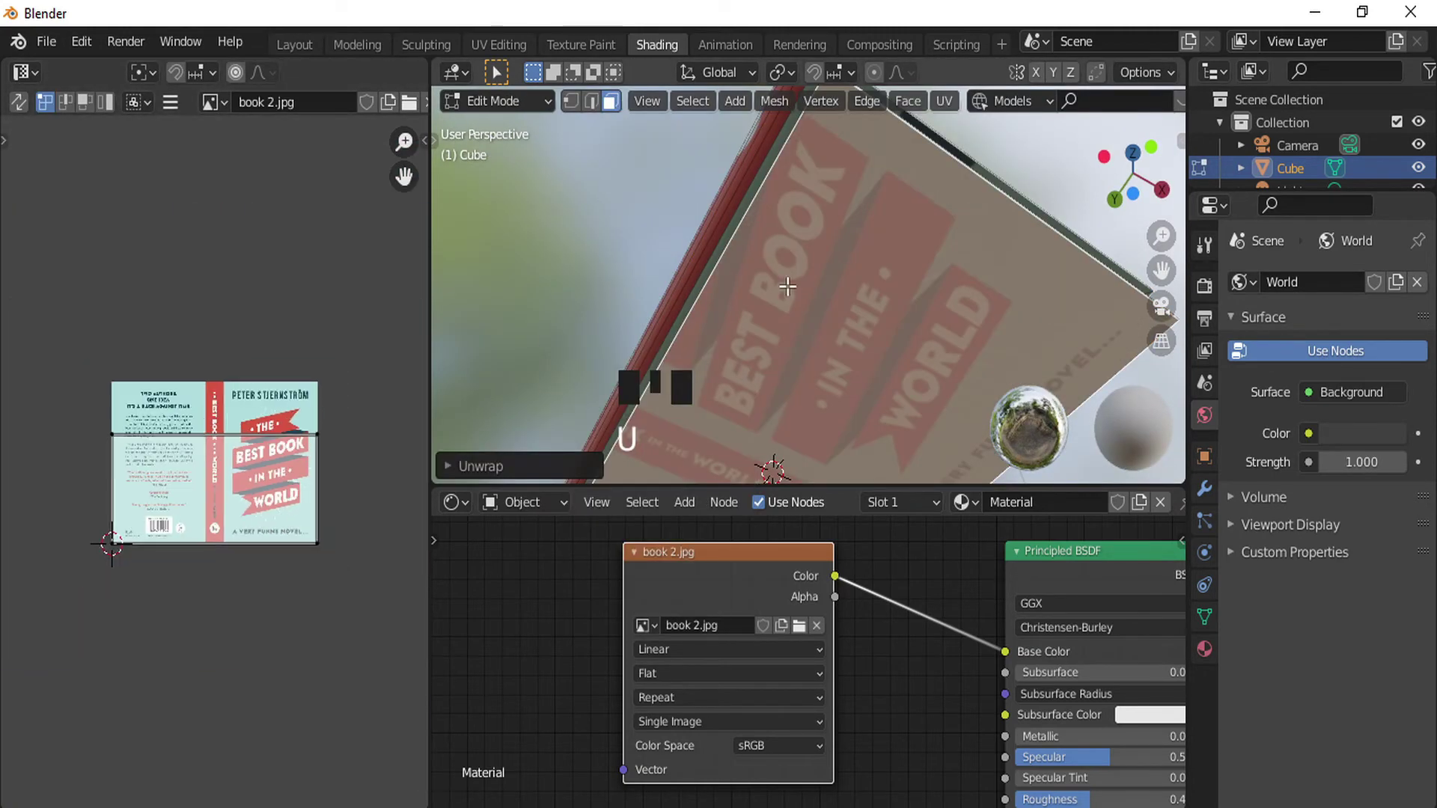
pyautogui.scroll(-3, 785, 289)
pyautogui.moveTo(786, 289); pyautogui.dragTo(745, 317, button='middle')
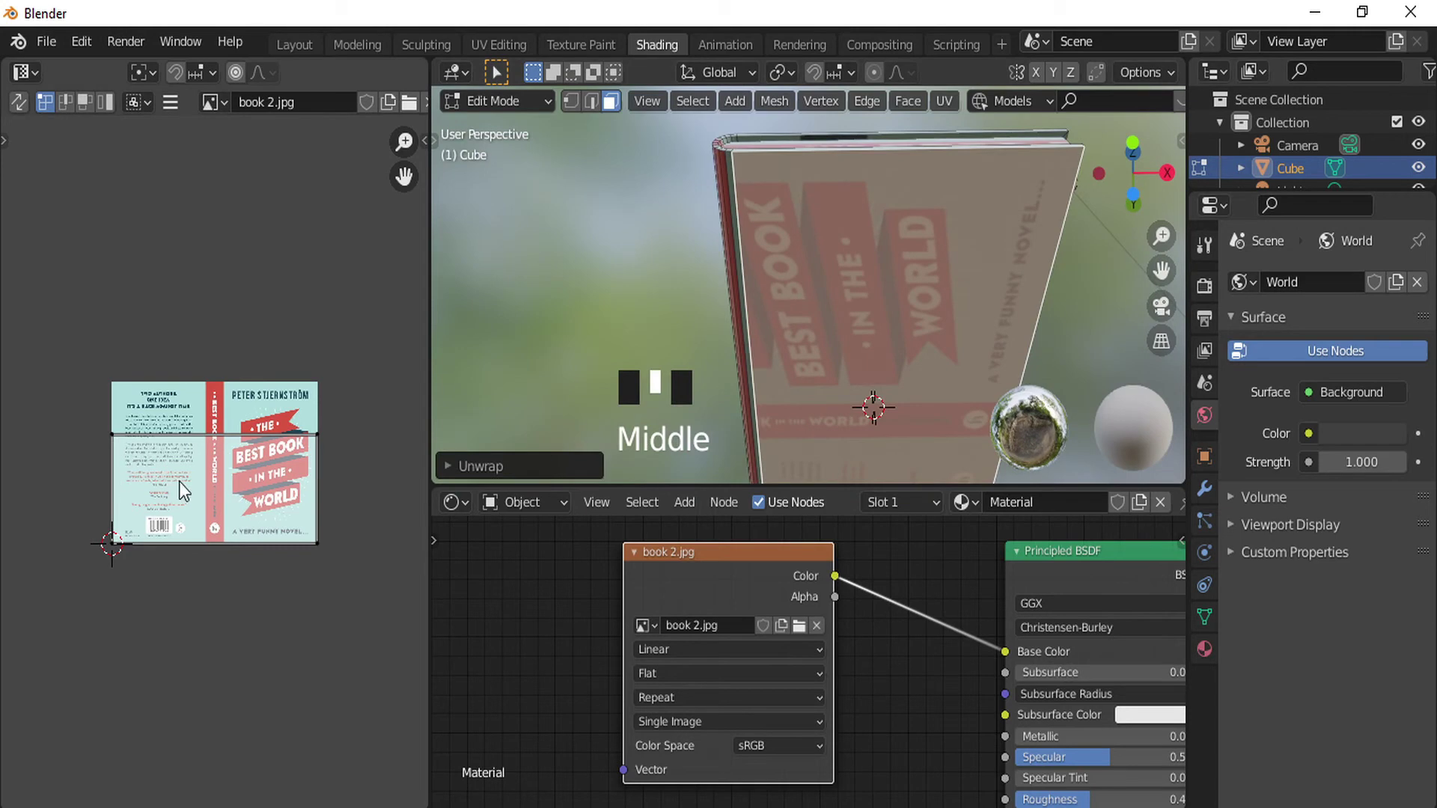
pyautogui.write('a')
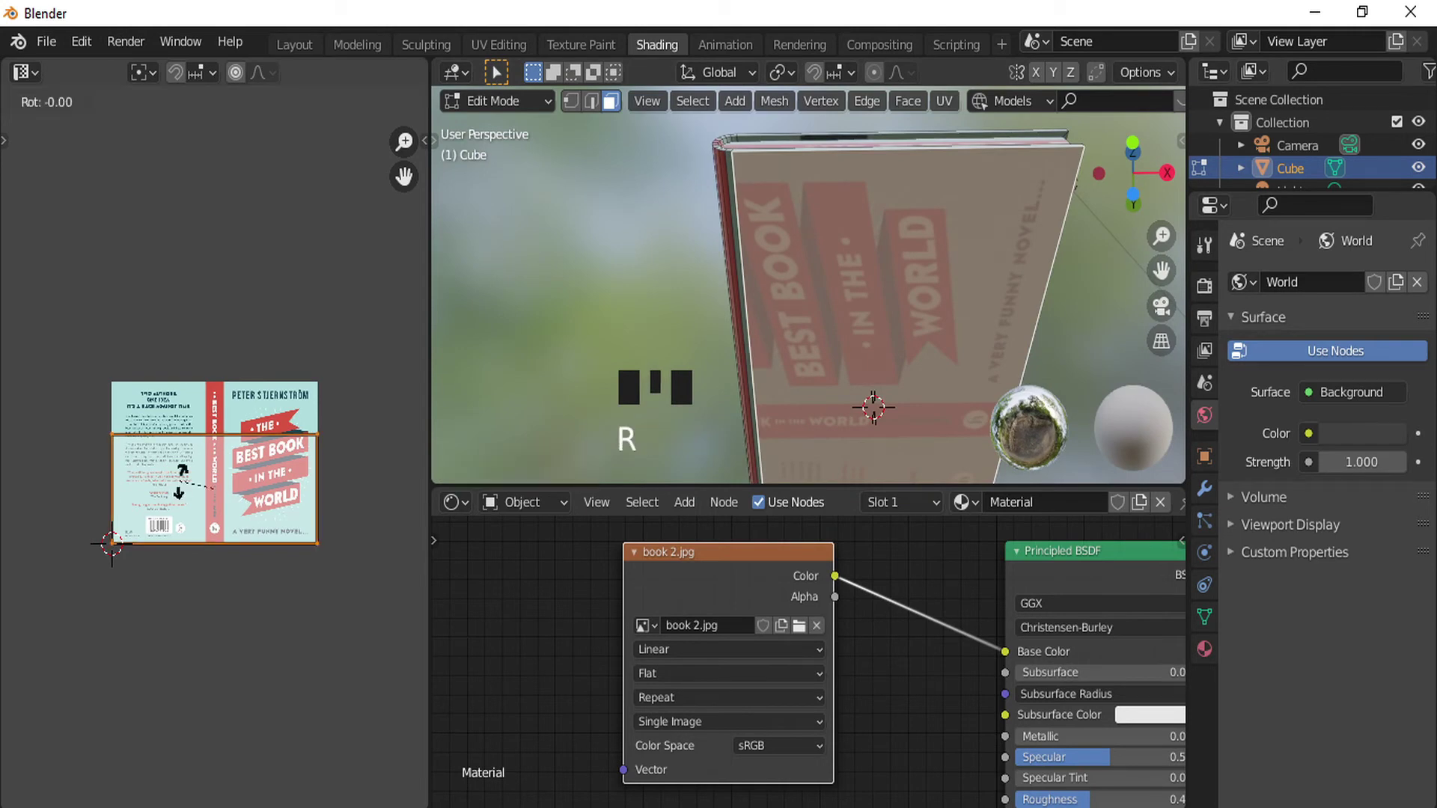
pyautogui.write('90')
pyautogui.press('Return')
# - Move the bottom face's UV island onto the back cover artwork and scale it down to about the cover's width
pyautogui.scroll(3, 220, 490)
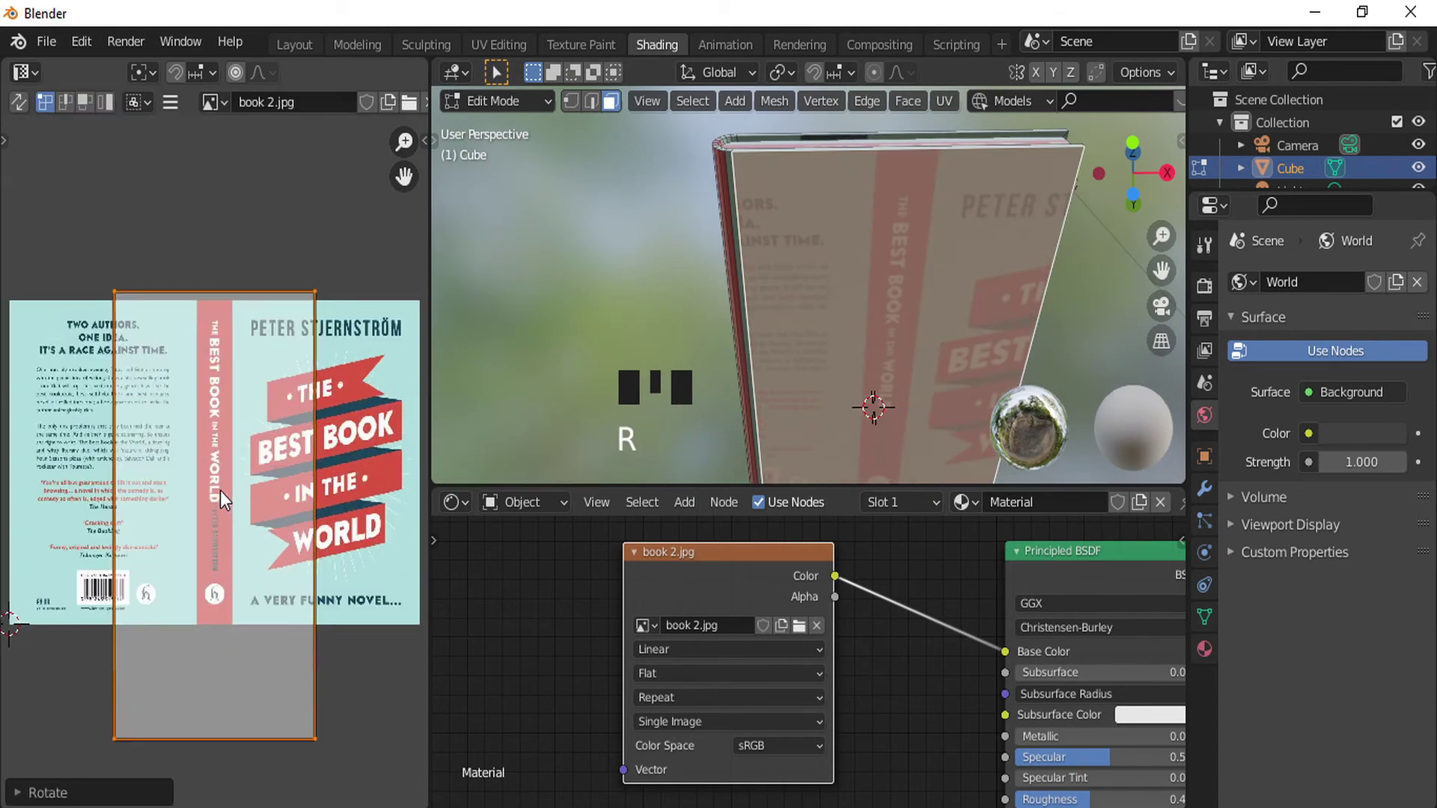
pyautogui.press('g')
pyautogui.click(161, 483)
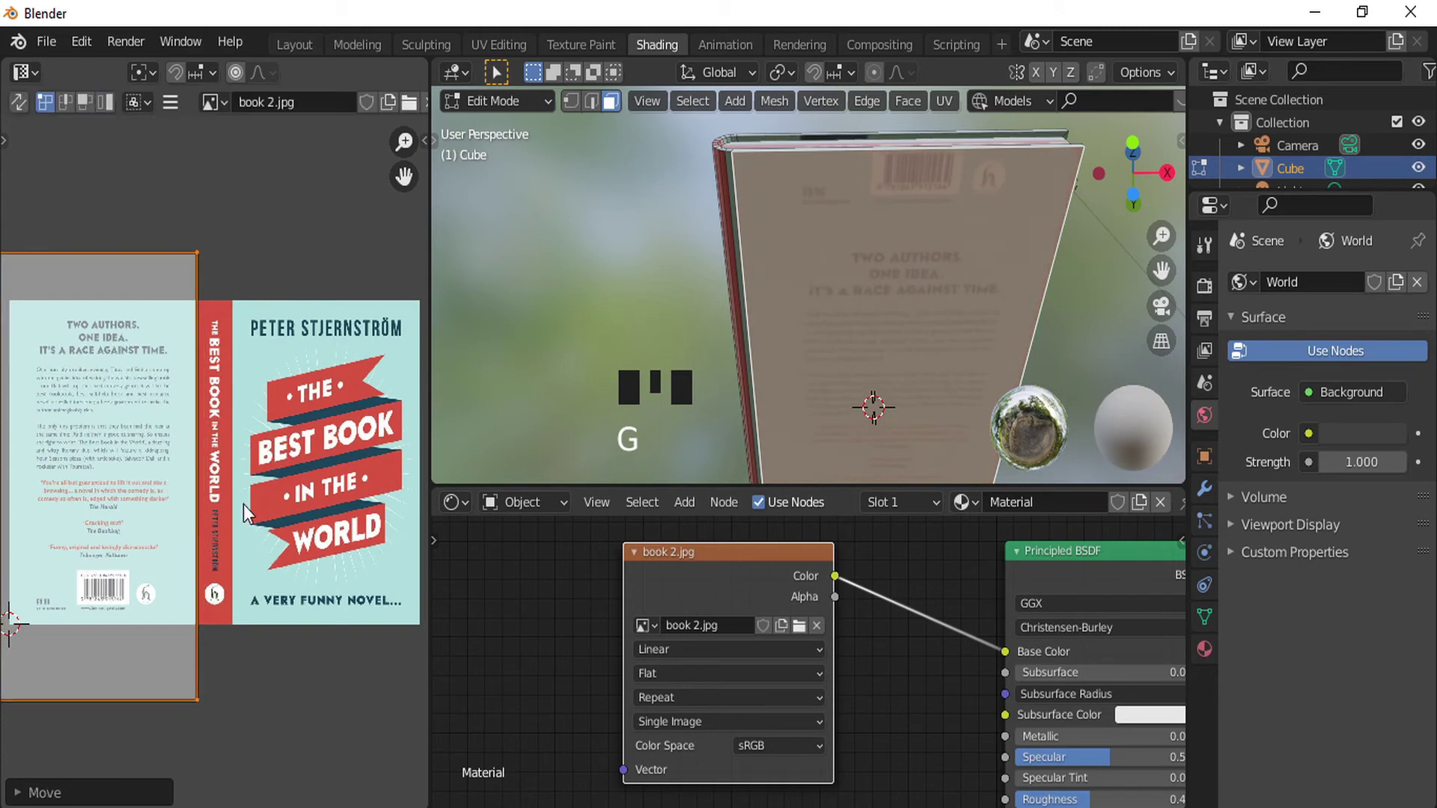
pyautogui.press('s')
pyautogui.click(300, 540)
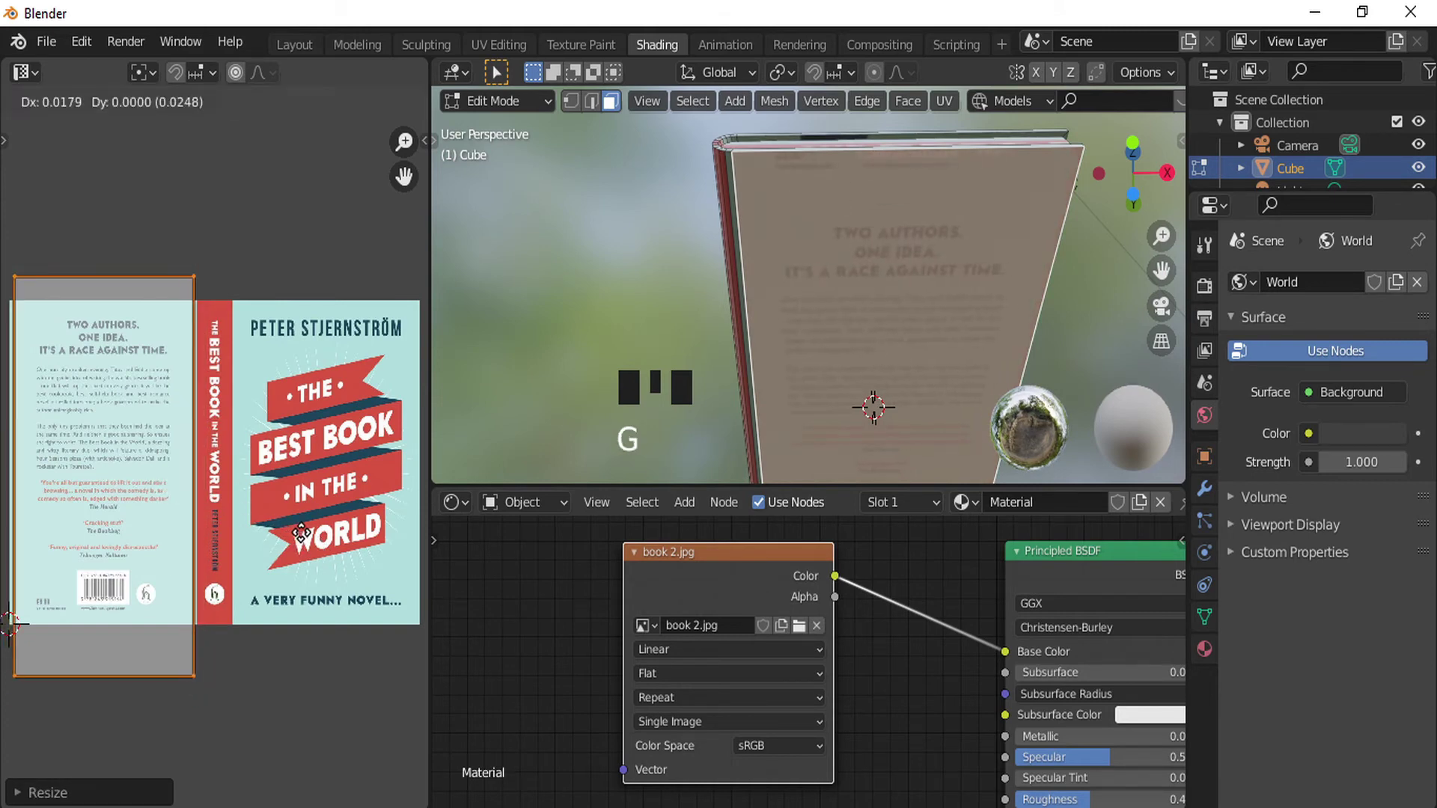
pyautogui.click(302, 534)
# - Scale the bottom face's UV island along X and Y to fit the back cover artwork, align it, and leave Edit Mode
pyautogui.press('s')
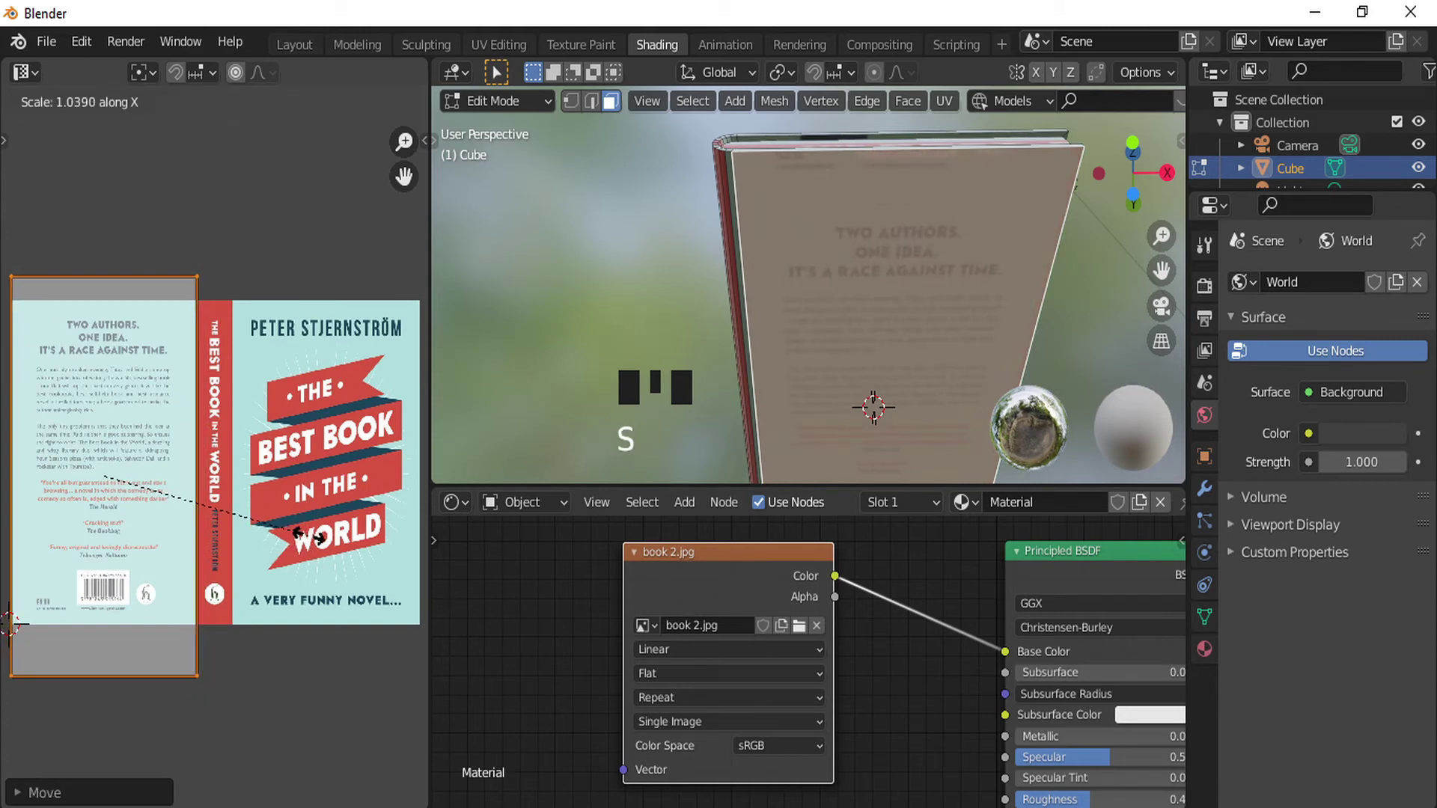
pyautogui.press('s')
pyautogui.press('y')
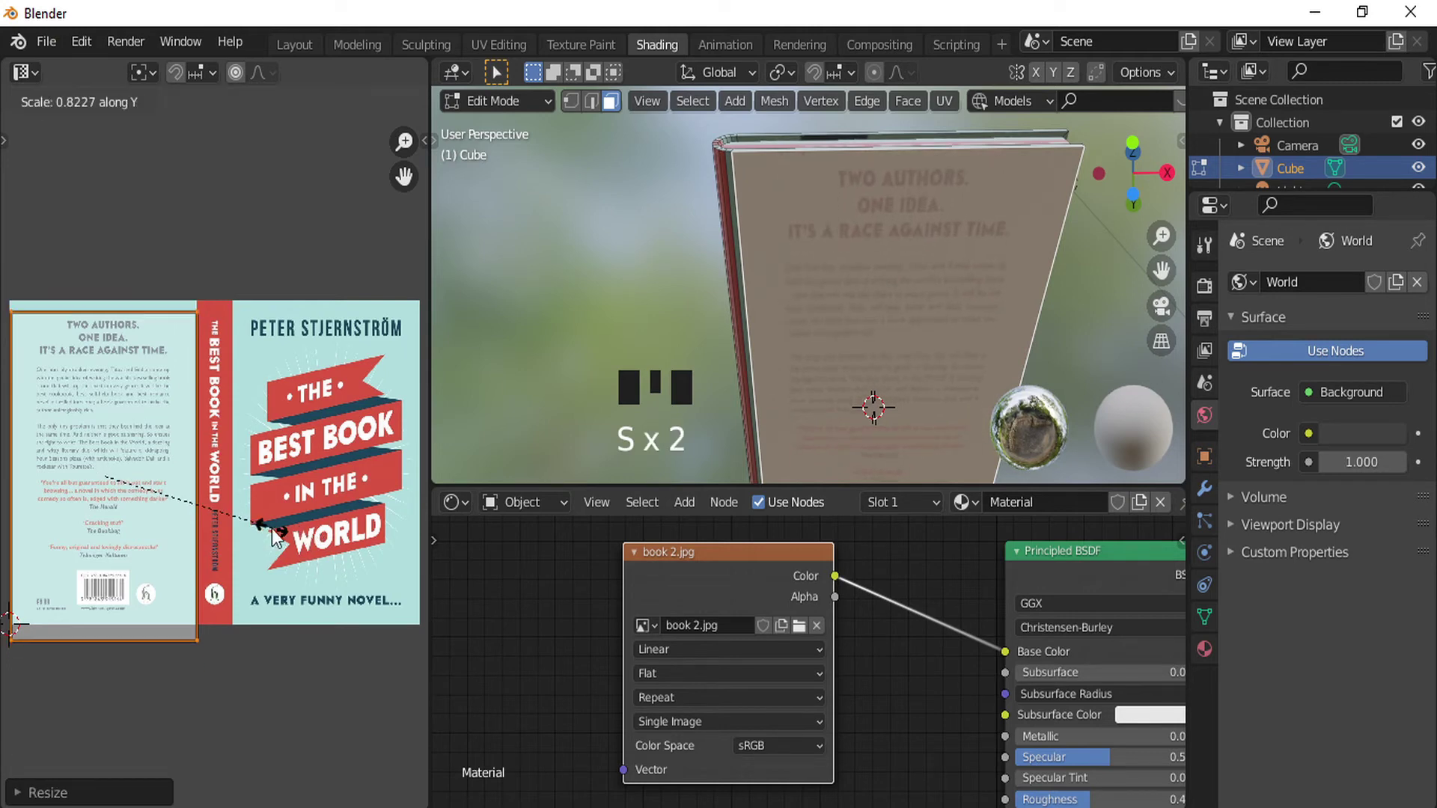
pyautogui.click(270, 529)
pyautogui.press('g')
pyautogui.click(270, 515)
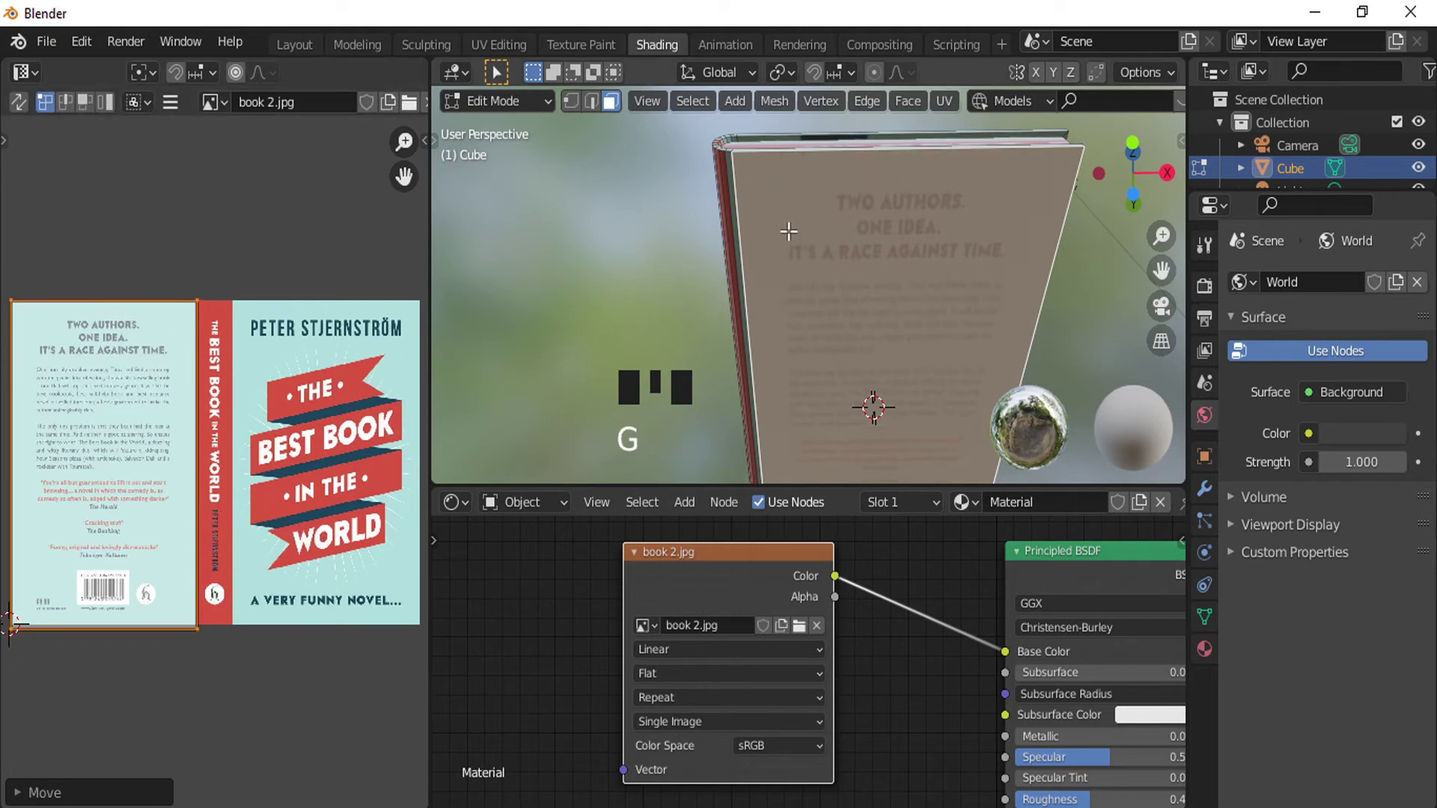
pyautogui.press('Tab')
# - Add a second material slot to the book and create a new material in it
pyautogui.moveTo(810, 130); pyautogui.dragTo(656, 390, button='middle')
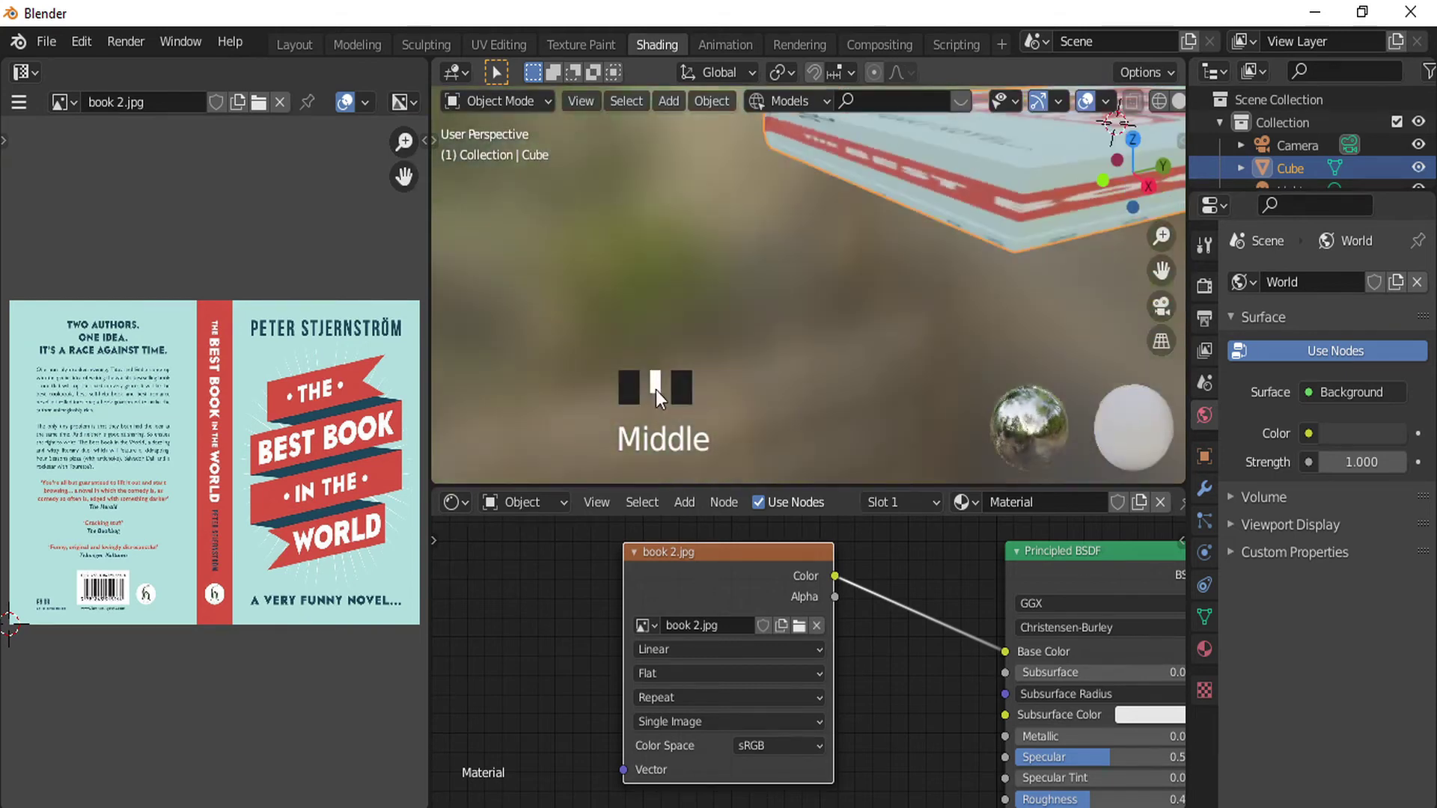
pyautogui.keyDown('shift'); pyautogui.moveTo(893, 305); pyautogui.dragTo(842, 376, button='middle'); pyautogui.keyUp('shift')
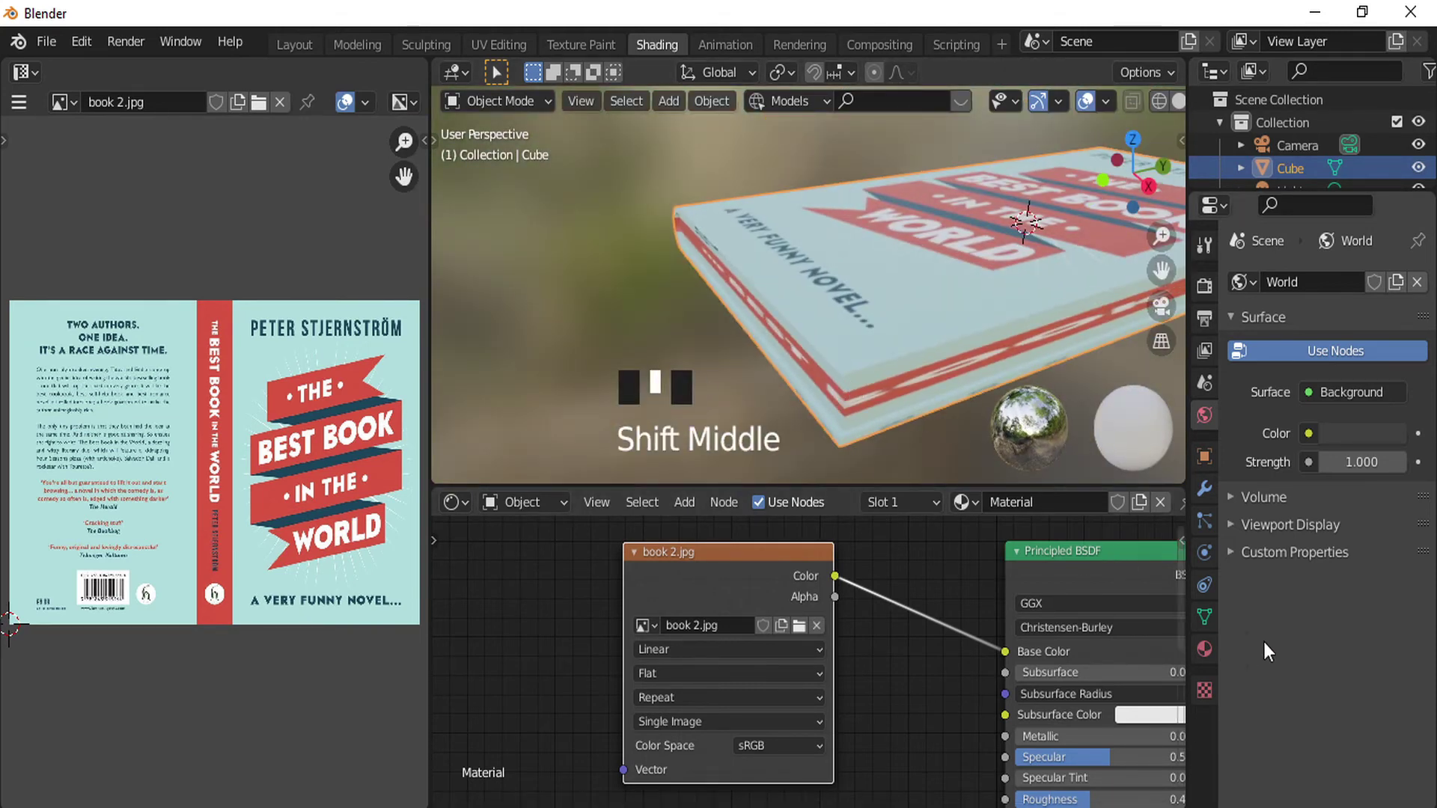
pyautogui.click(1204, 648)
pyautogui.click(1416, 282)
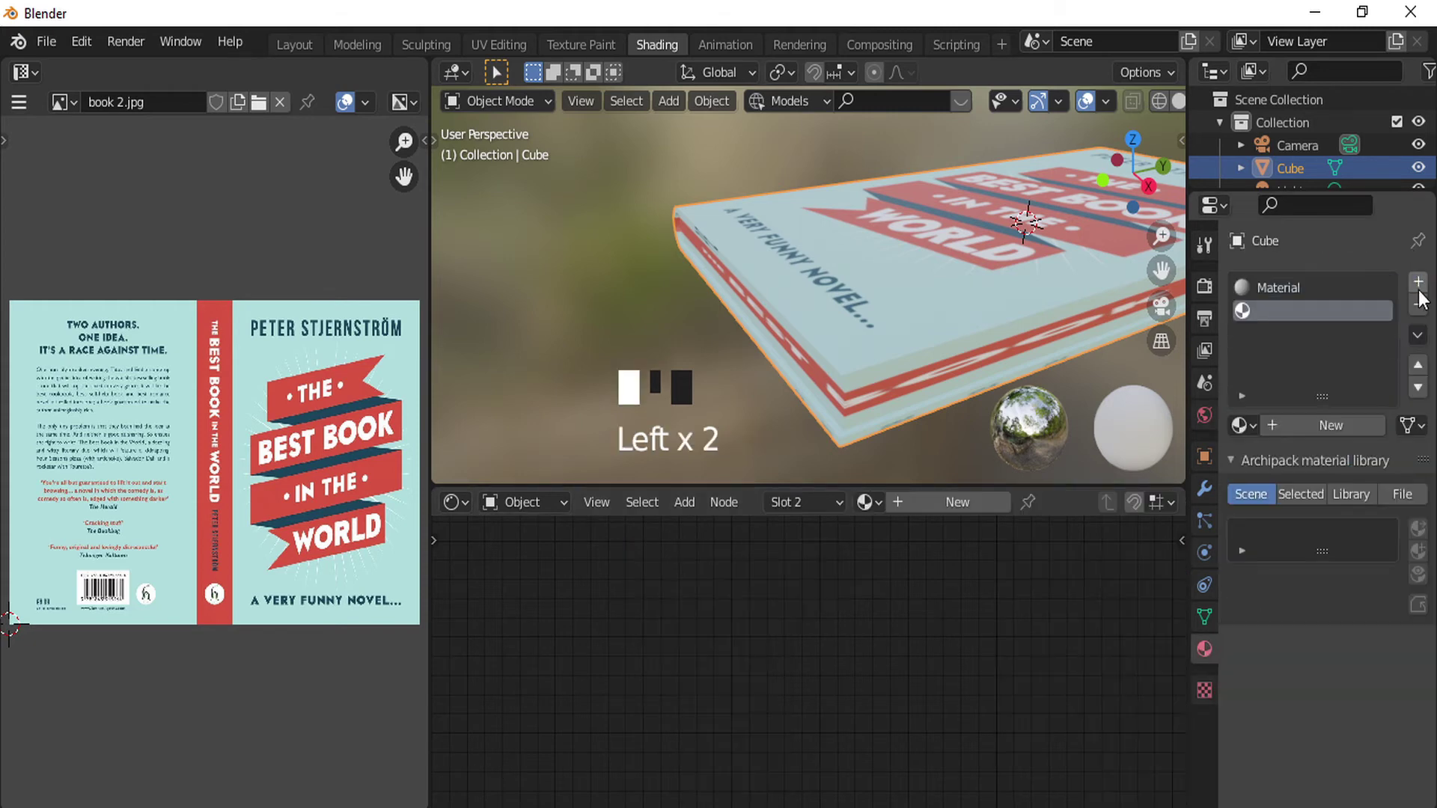
pyautogui.click(1329, 425)
# - Select the recessed page faces around the book in Edit Mode, assign the second material to them and return to Object Mode
pyautogui.press('Tab')
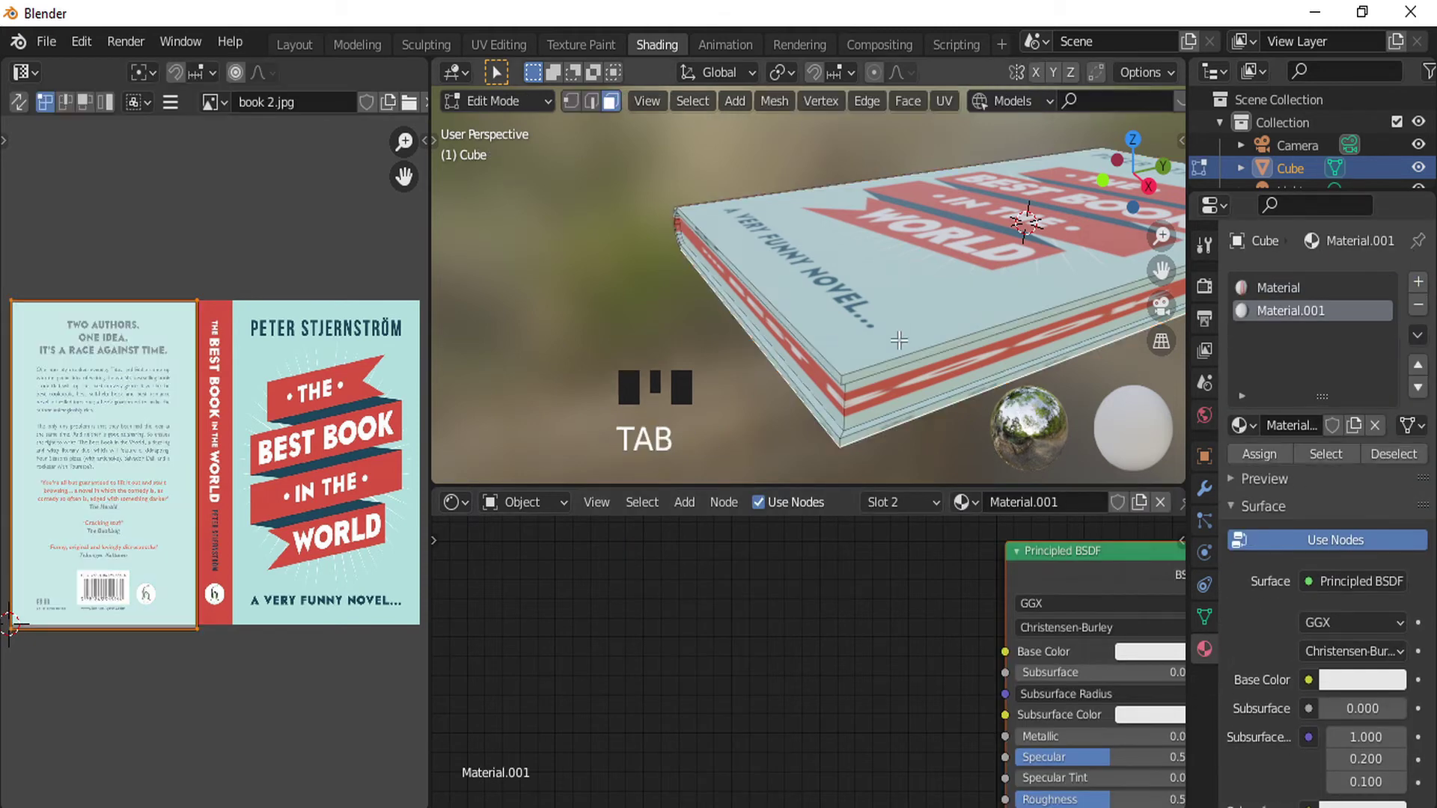
pyautogui.moveTo(810, 350); pyautogui.dragTo(602, 385, button='middle')
pyautogui.keyDown('shift'); pyautogui.click(837, 373); pyautogui.keyUp('shift')
pyautogui.scroll(-5, 845, 278)
pyautogui.keyDown('shift'); pyautogui.moveTo(845, 278); pyautogui.dragTo(946, 254, button='middle'); pyautogui.keyUp('shift')
pyautogui.keyDown('shift'); pyautogui.click(955, 239); pyautogui.keyUp('shift')
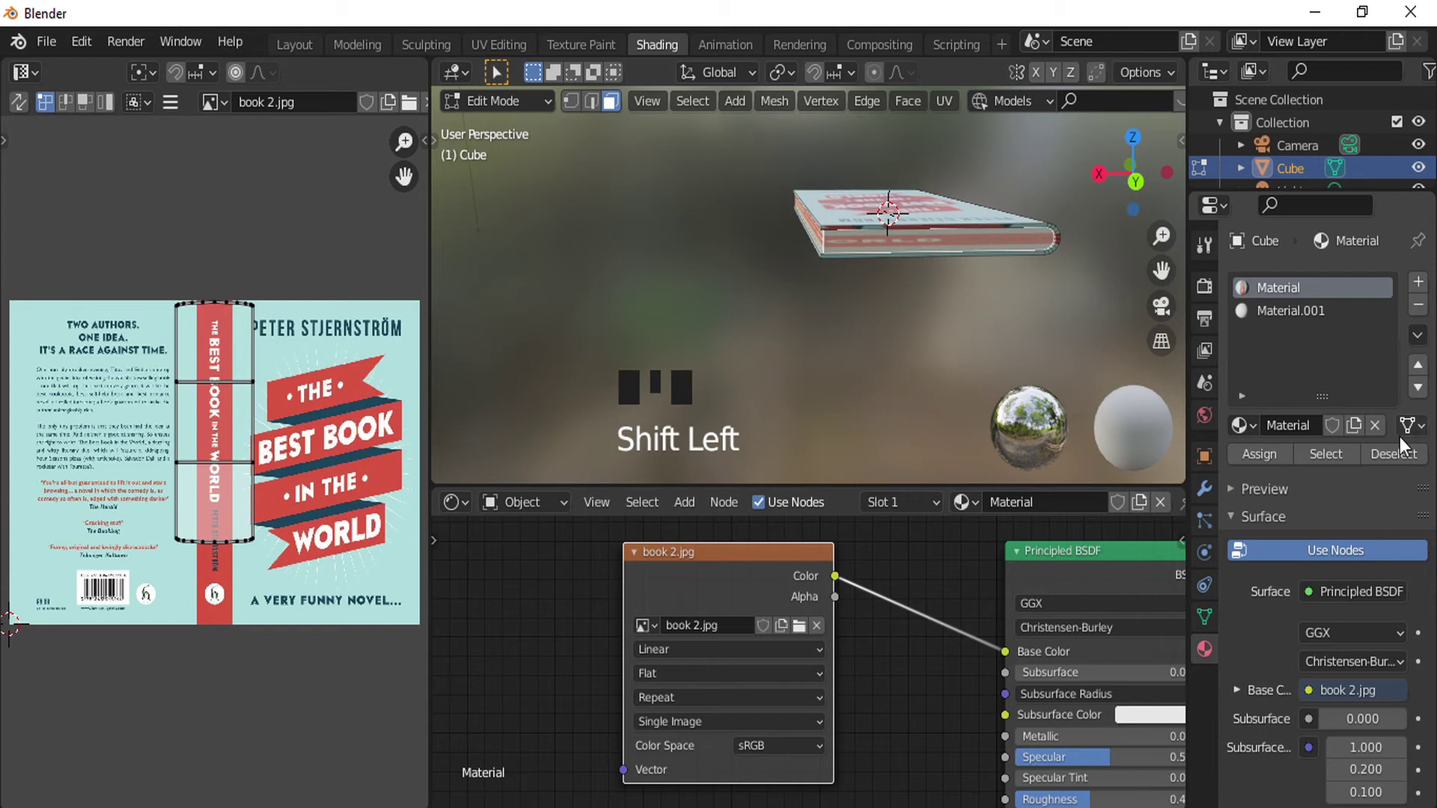
pyautogui.click(1308, 309)
pyautogui.click(1258, 454)
pyautogui.scroll(2, 873, 250)
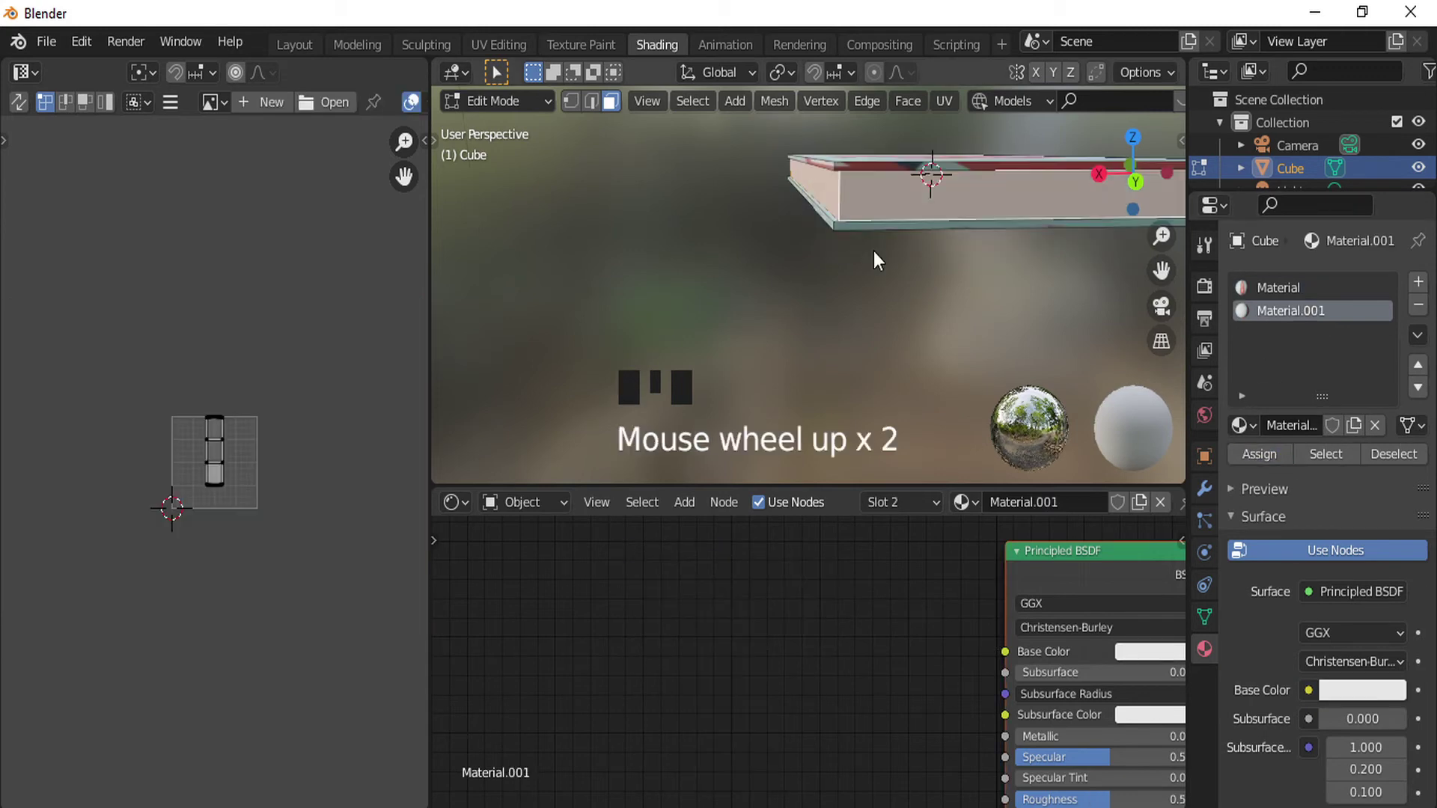
pyautogui.press('Tab')
# - Make room beside the Principled BSDF node and add an Image Texture node to the page material
pyautogui.moveTo(882, 196); pyautogui.dragTo(972, 221, button='middle')
pyautogui.keyDown('shift'); pyautogui.moveTo(964, 601); pyautogui.dragTo(811, 600, button='middle'); pyautogui.keyUp('shift')
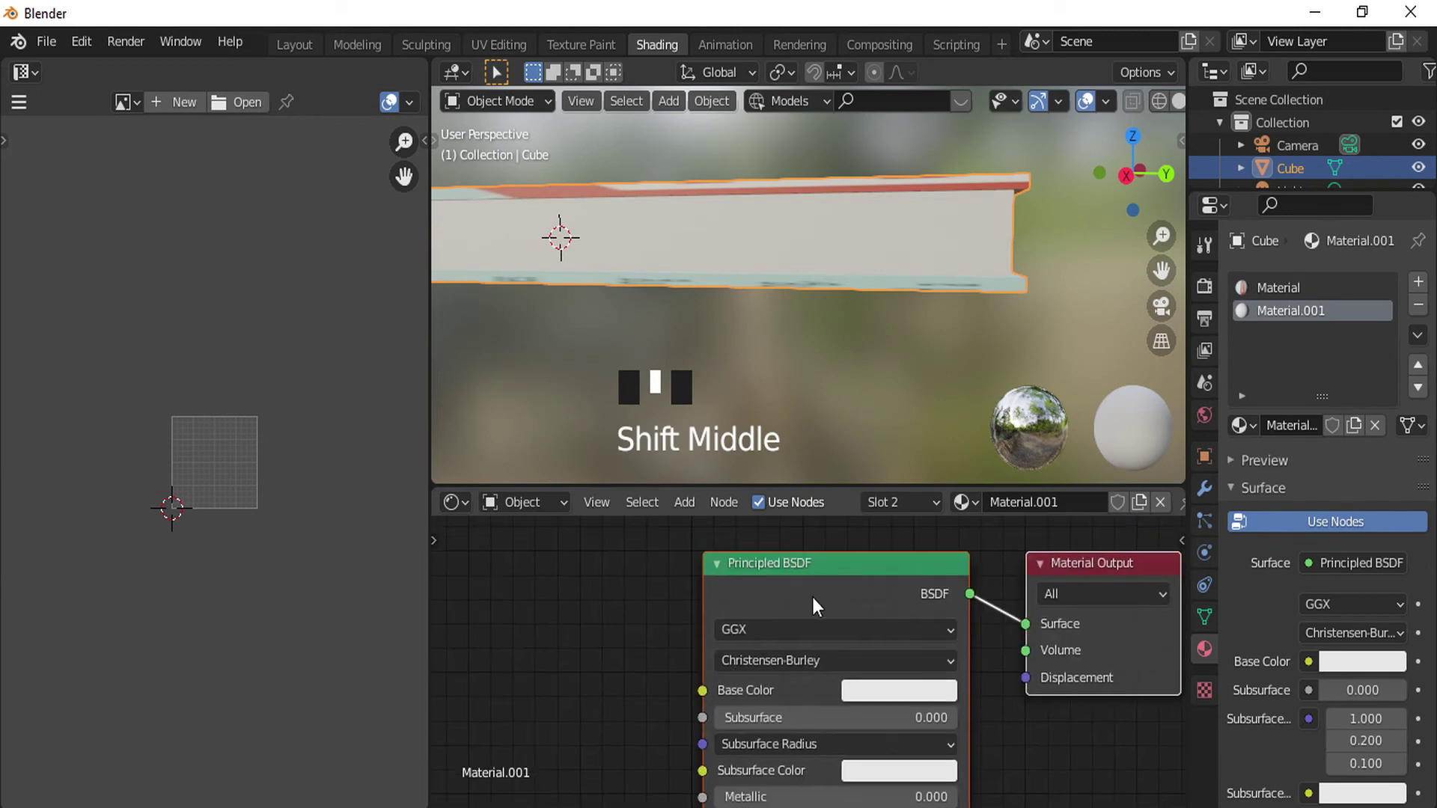
pyautogui.moveTo(832, 581); pyautogui.dragTo(946, 604)
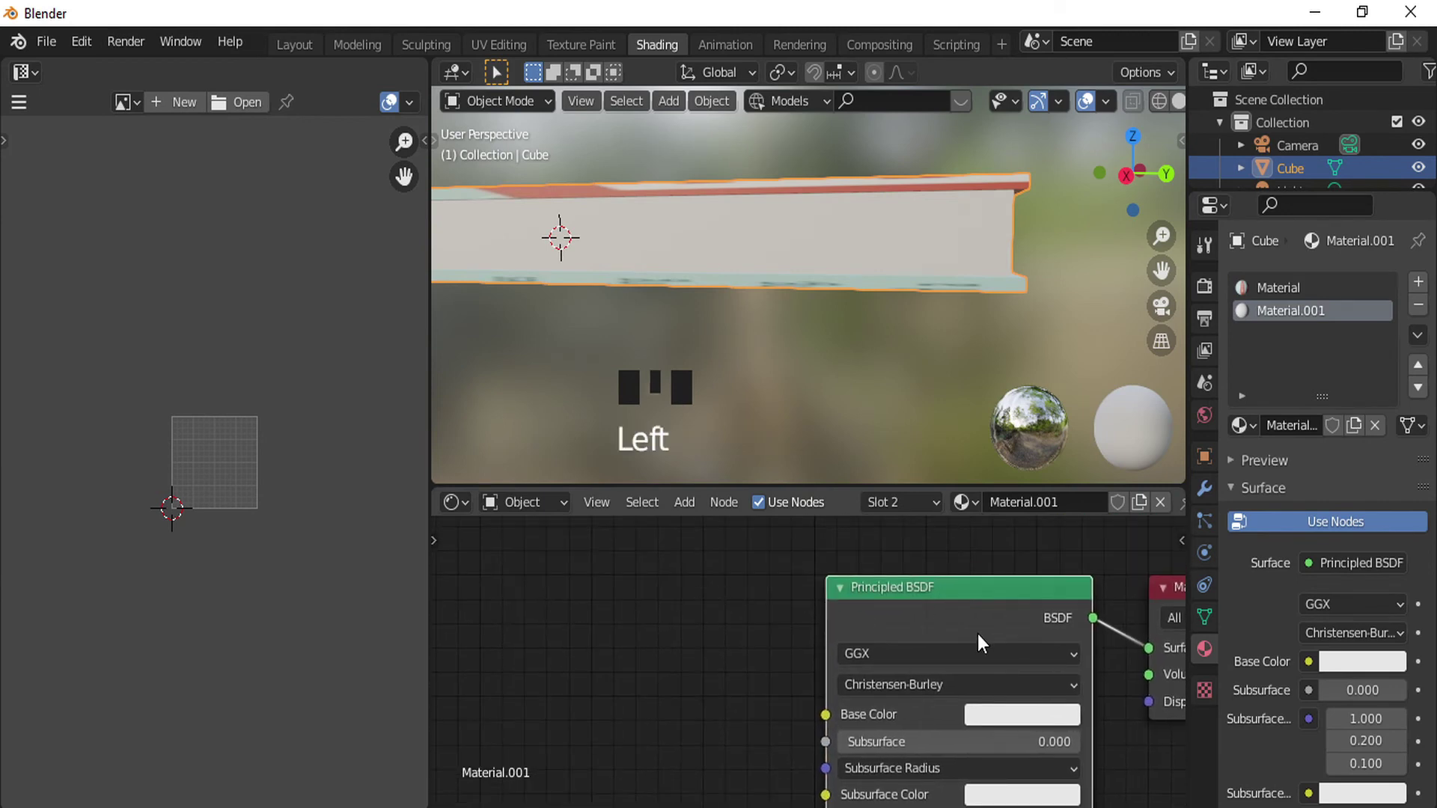
pyautogui.moveTo(978, 634); pyautogui.dragTo(1039, 599, button='middle')
pyautogui.hotkey('shift', 'a')
pyautogui.click(700, 554)
pyautogui.write('image')
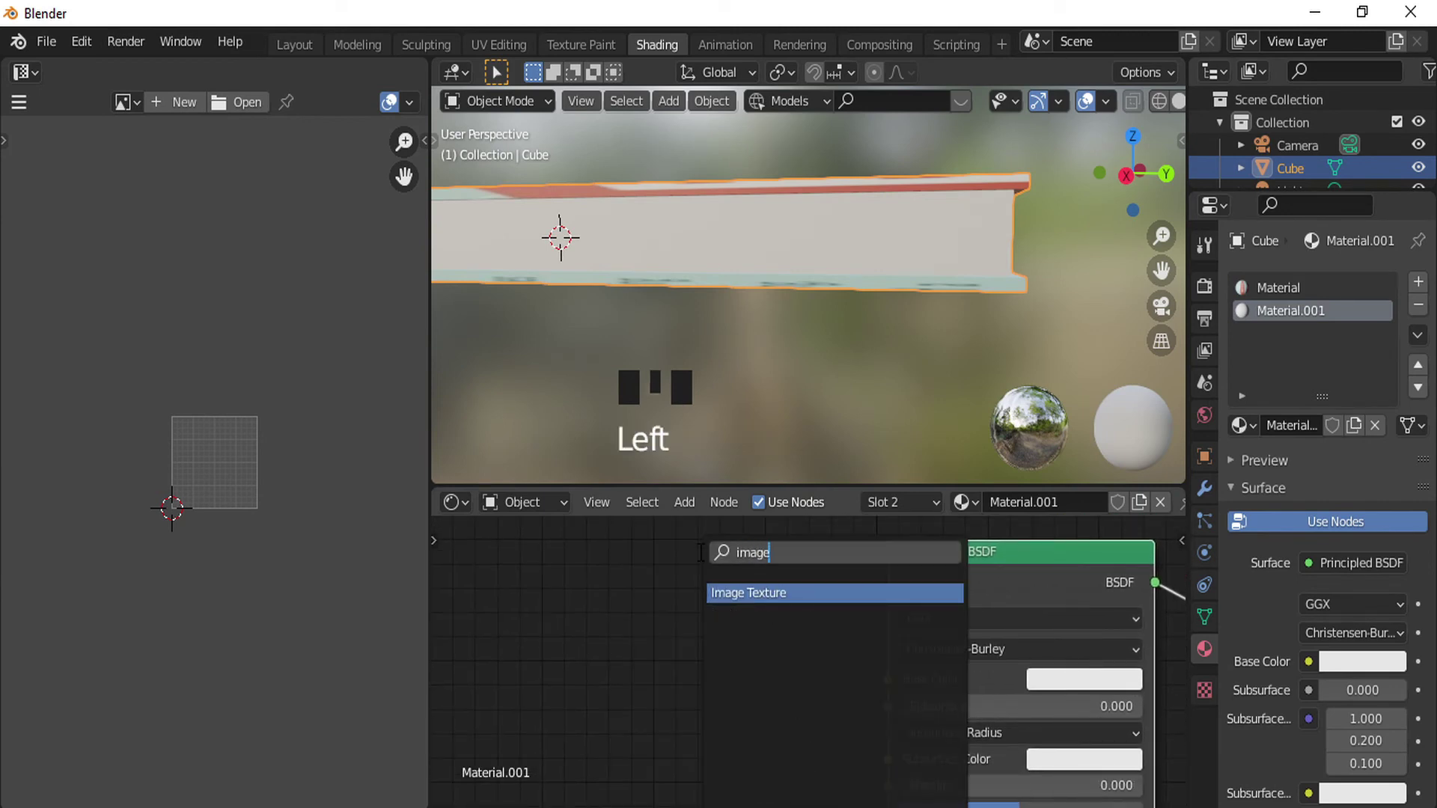
pyautogui.press('Return')
# - Load paper.jpg from the textures and stuff folder into the Image Texture node and connect its Color to Base Color
pyautogui.click(720, 666)
pyautogui.click(721, 665)
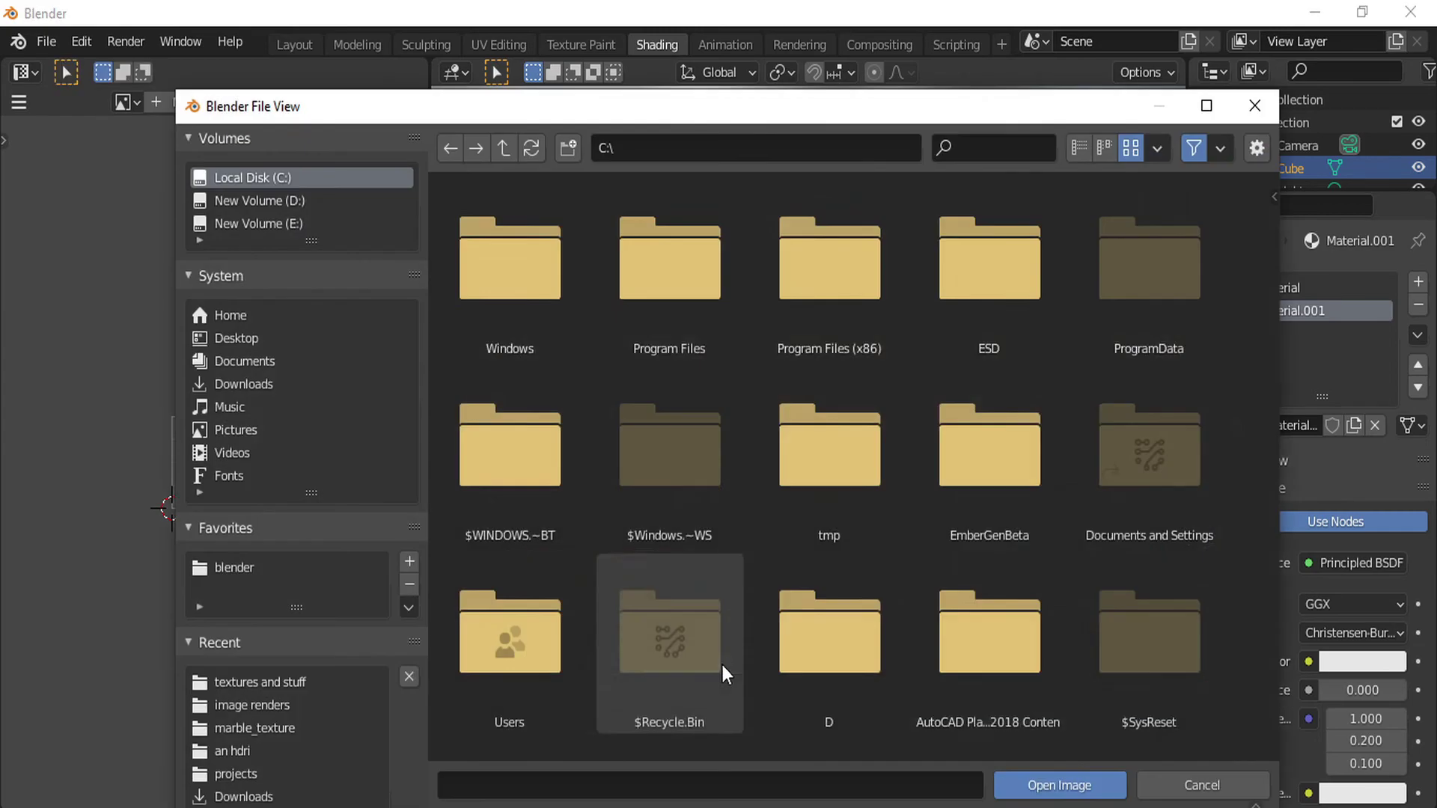
pyautogui.click(308, 684)
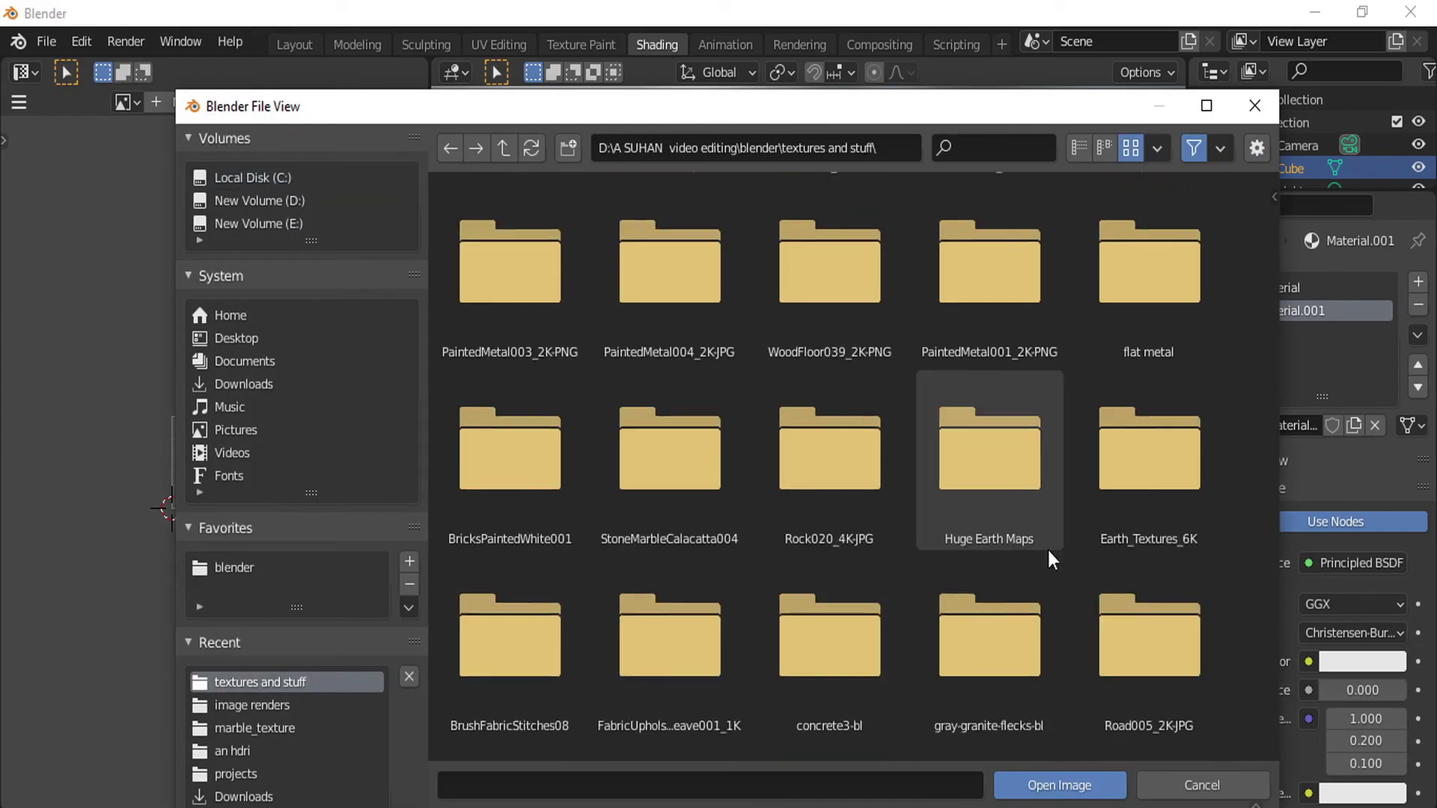
pyautogui.scroll(3, 1048, 566)
pyautogui.scroll(-5, 1046, 571)
pyautogui.click(669, 280)
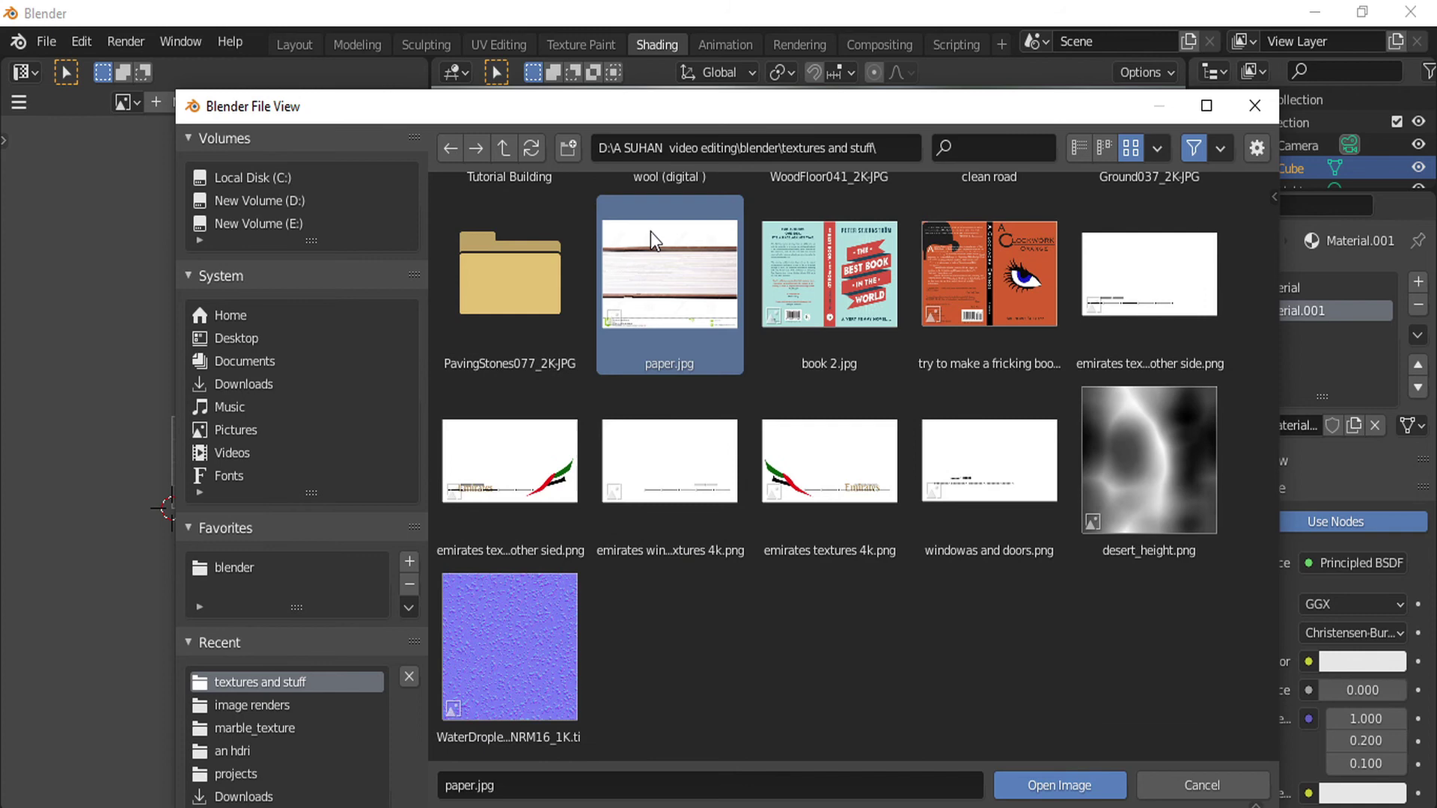
pyautogui.click(1059, 785)
pyautogui.moveTo(776, 592); pyautogui.dragTo(888, 678)
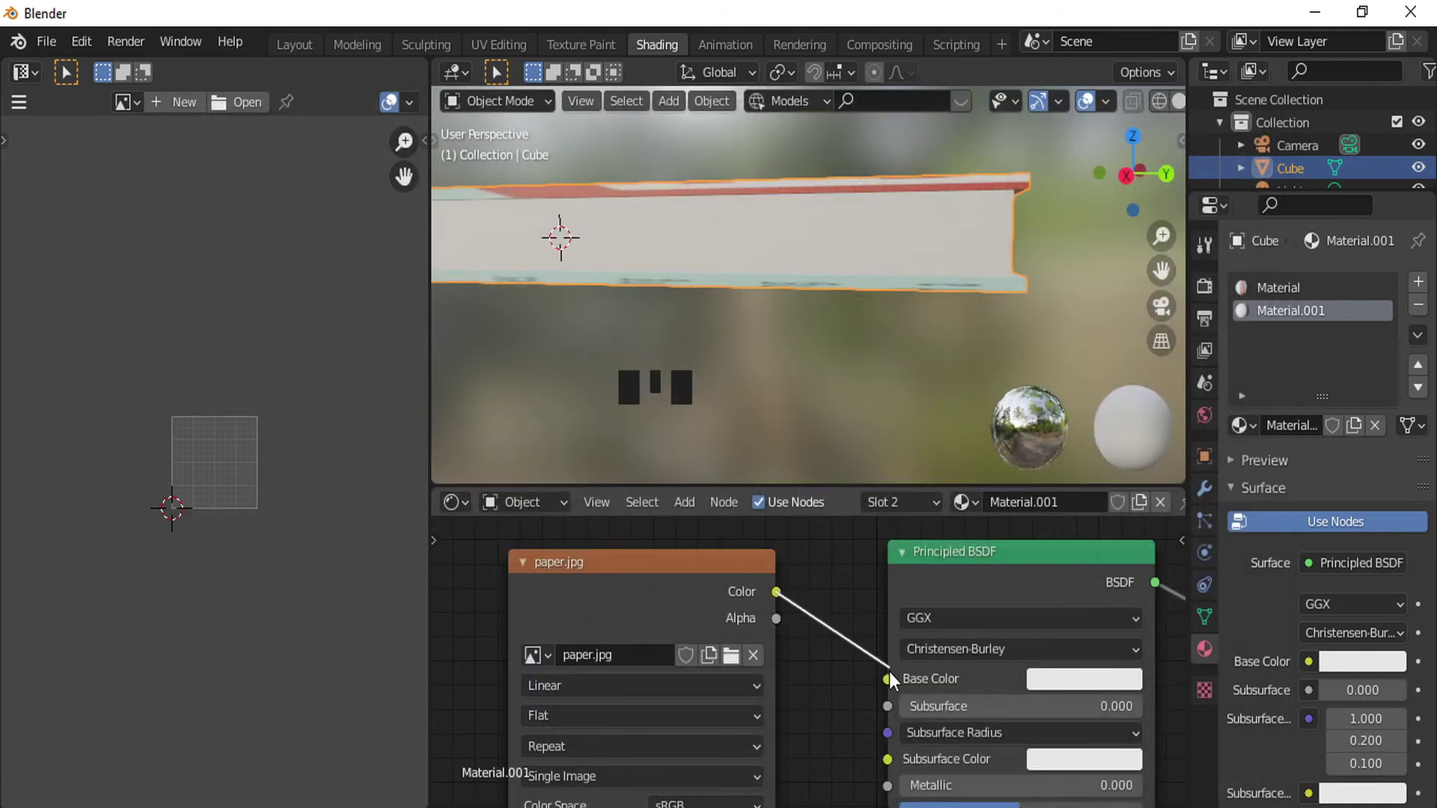
# - Return to Edit Mode with the page faces selected and unwrap them
pyautogui.press('Tab')
pyautogui.moveTo(861, 196); pyautogui.dragTo(968, 232, button='middle')
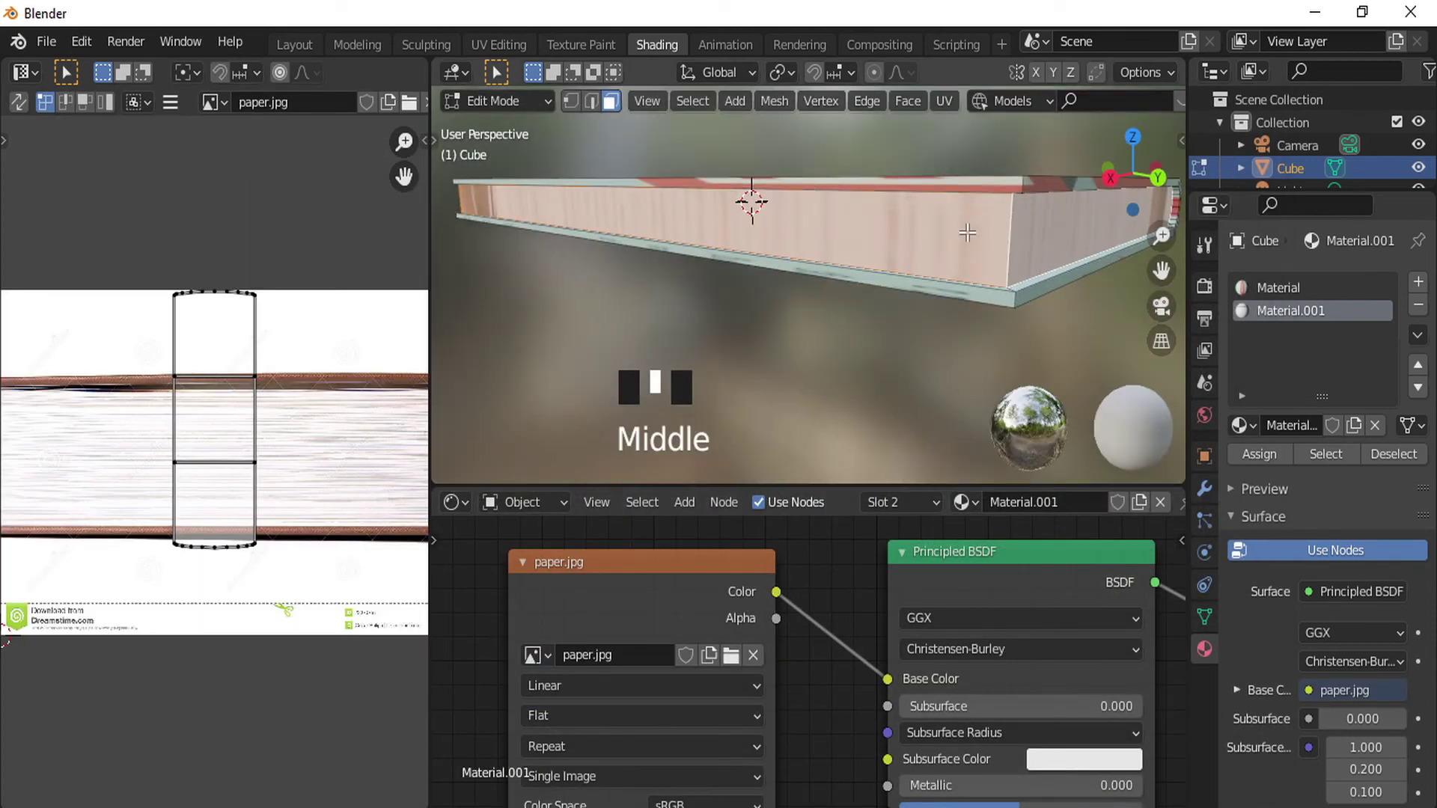
pyautogui.press('u')
pyautogui.click(984, 245)
# - Select the page faces' entire UV island and rotate it 90 degrees
pyautogui.scroll(-2, 205, 453)
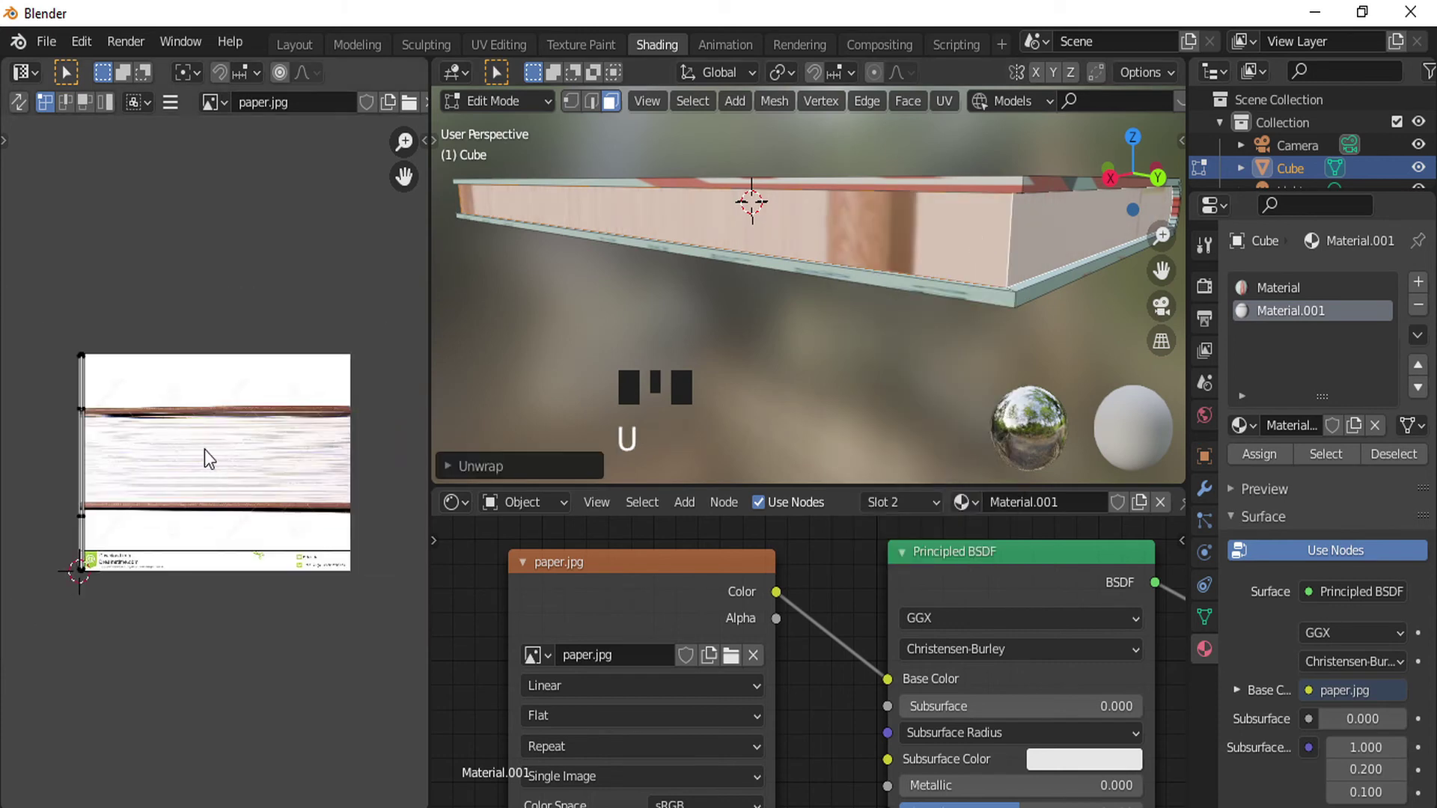
pyautogui.scroll(1, 204, 452)
pyautogui.write('ar')
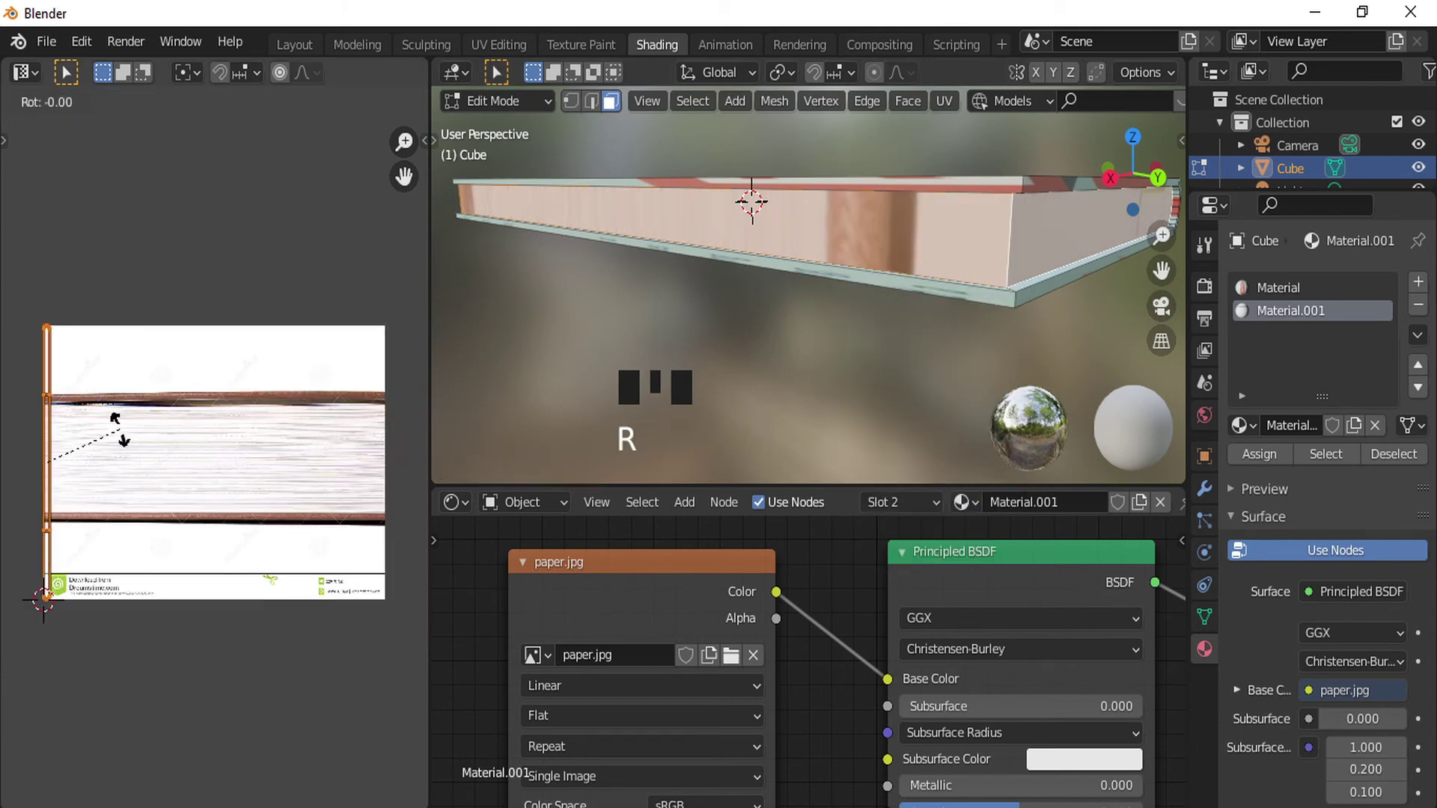
pyautogui.write('90')
pyautogui.press('Return')
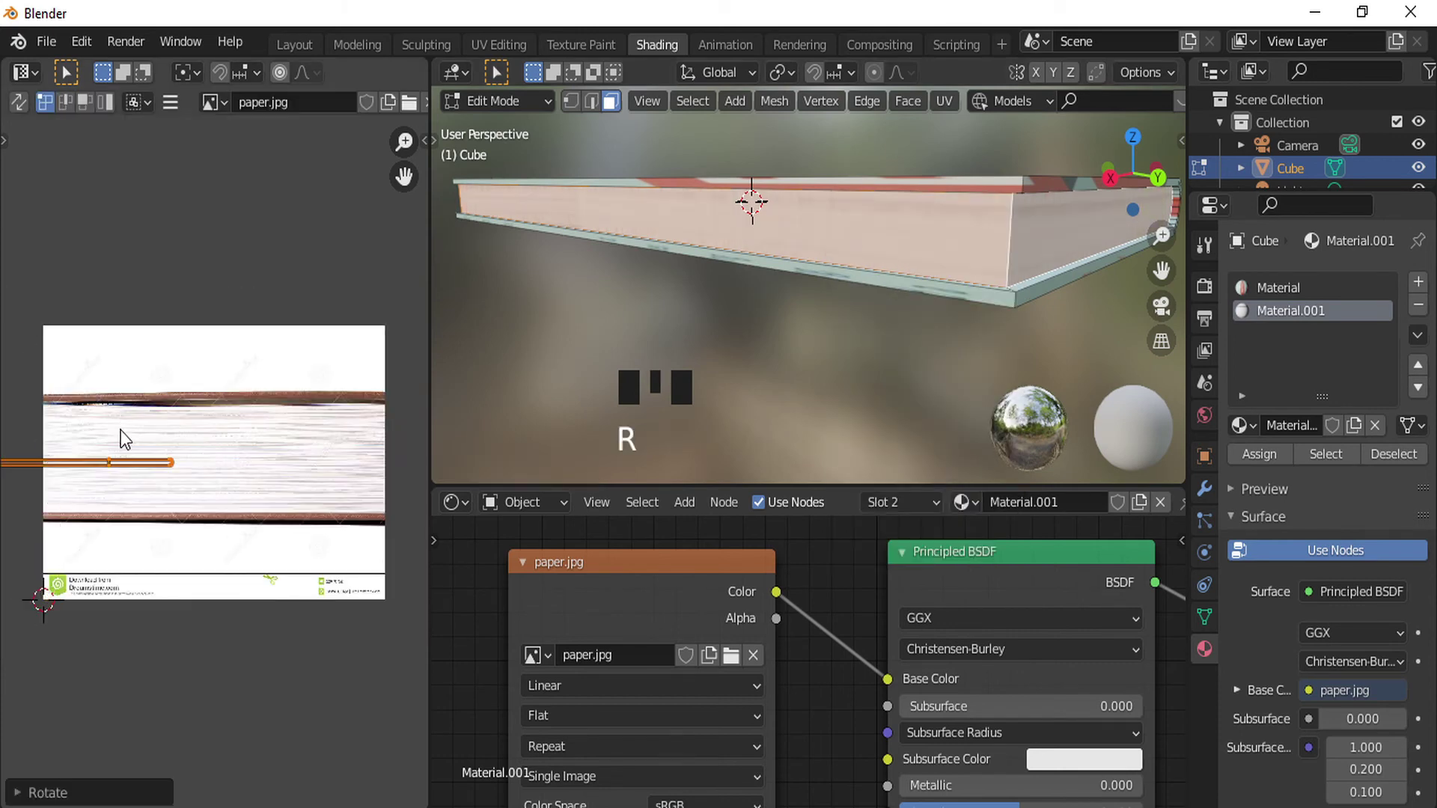
# - Enlarge the page UV island along Y within the paper lines, reposition it along X and leave Edit Mode
pyautogui.press('s')
pyautogui.press('y')
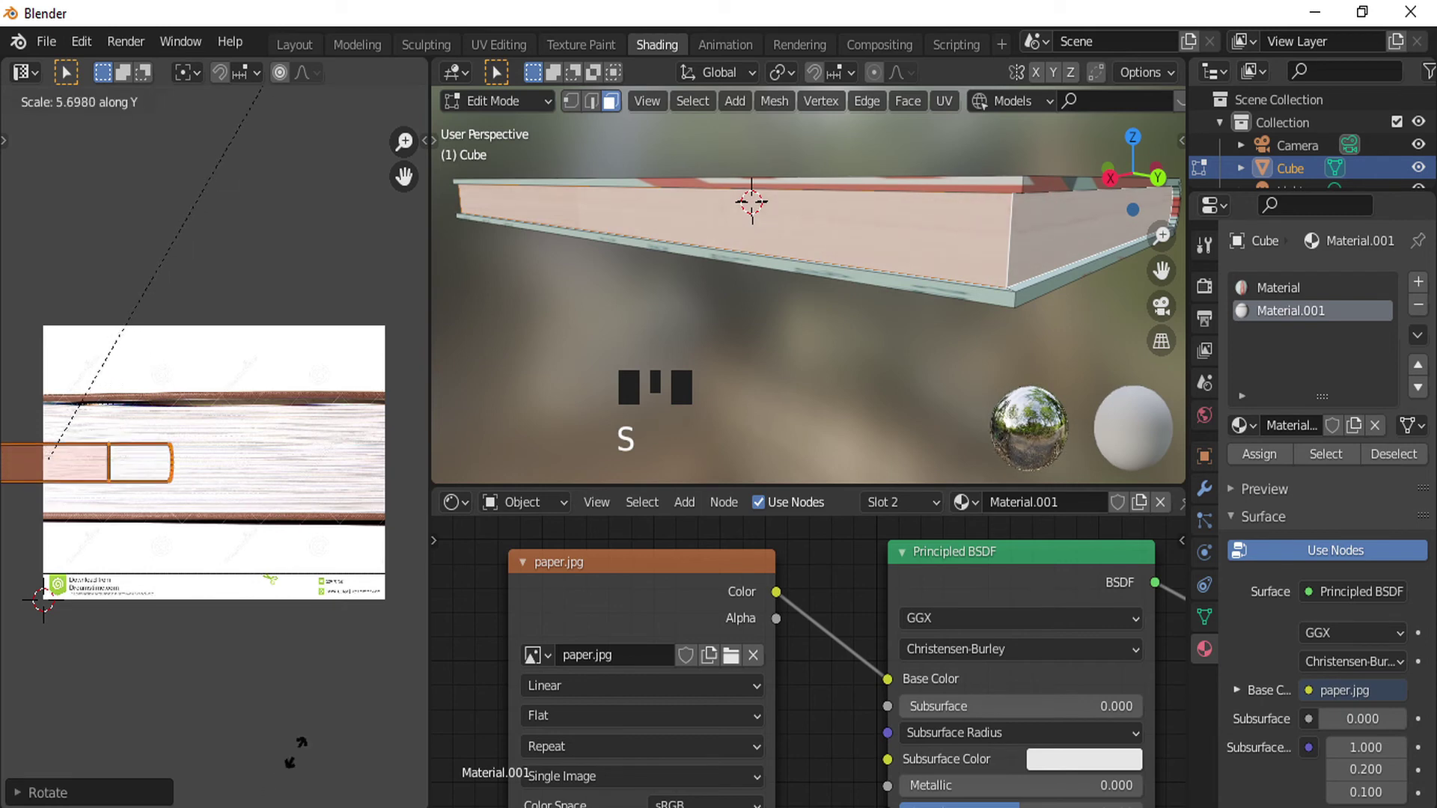
pyautogui.click(384, 596)
pyautogui.press('g')
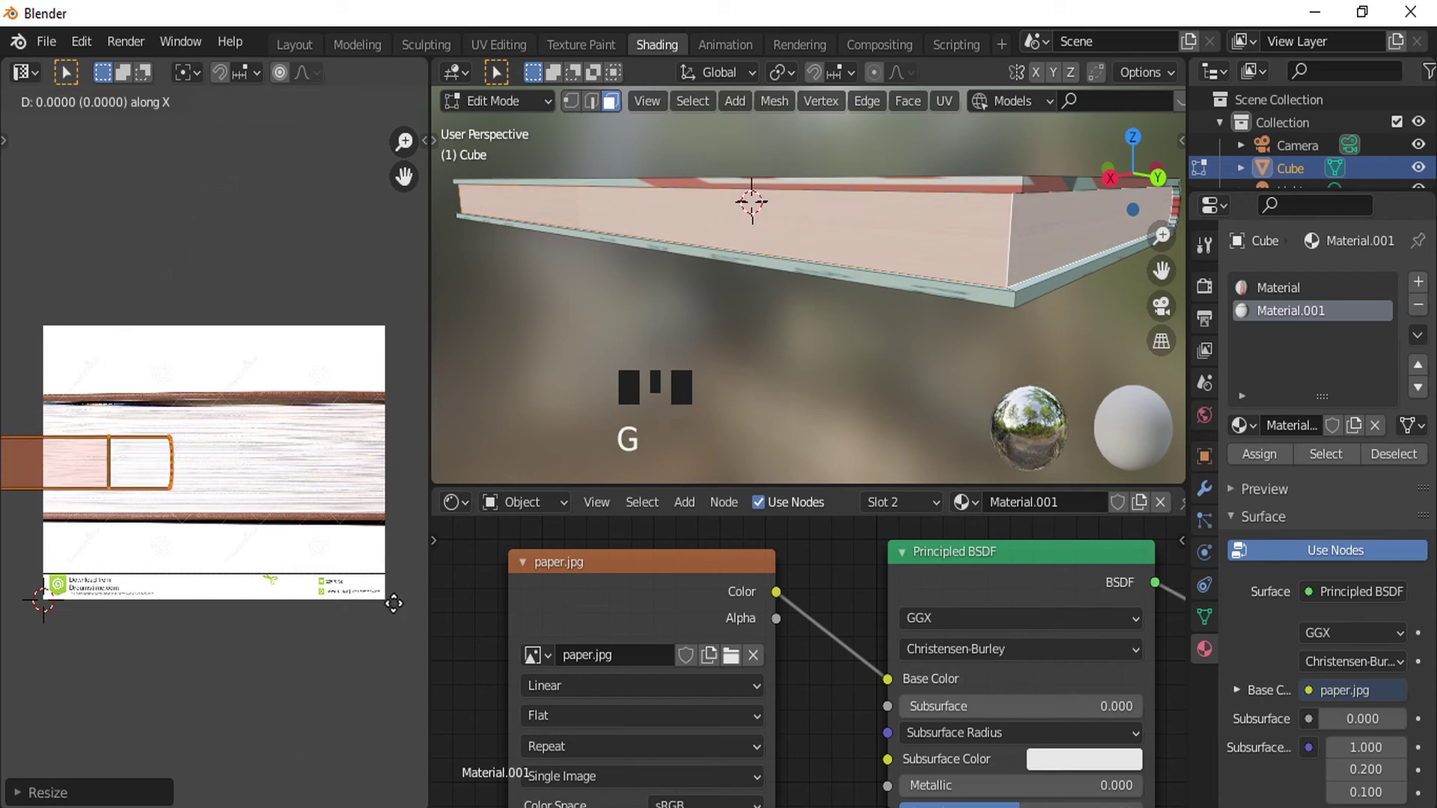
pyautogui.click(118, 654)
pyautogui.moveTo(948, 233); pyautogui.dragTo(815, 244, button='middle')
pyautogui.press('Tab')
pyautogui.scroll(-4, 825, 166)
pyautogui.moveTo(825, 166); pyautogui.dragTo(1004, 227, button='middle')
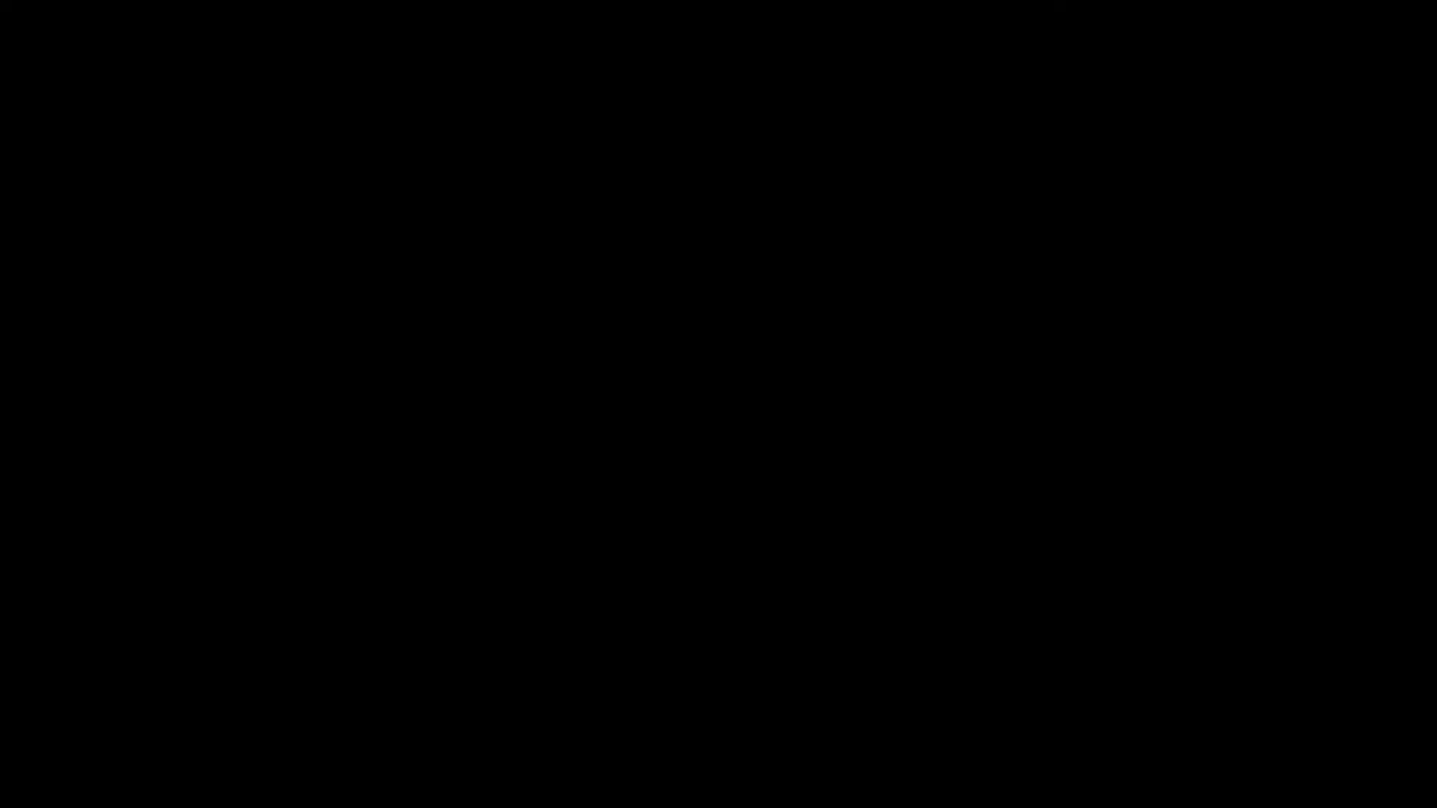